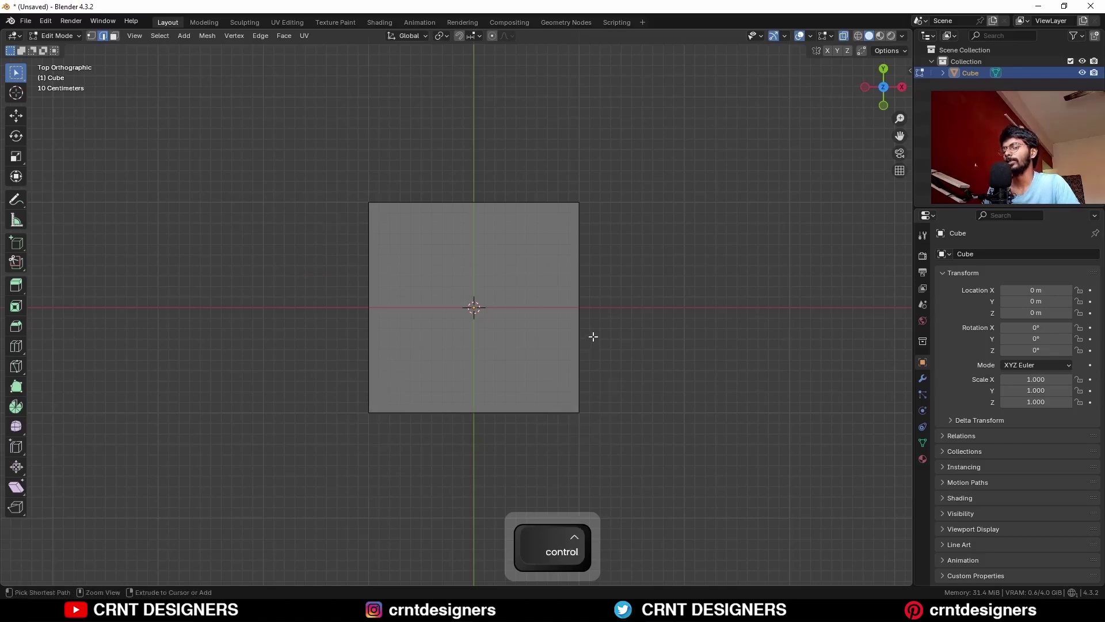
- Bevel the cube's four vertical corner edges with 2 segments, shape 0 and a width of 0.5 m to form a cross
{"action": "key", "text": "ctrl+b"}
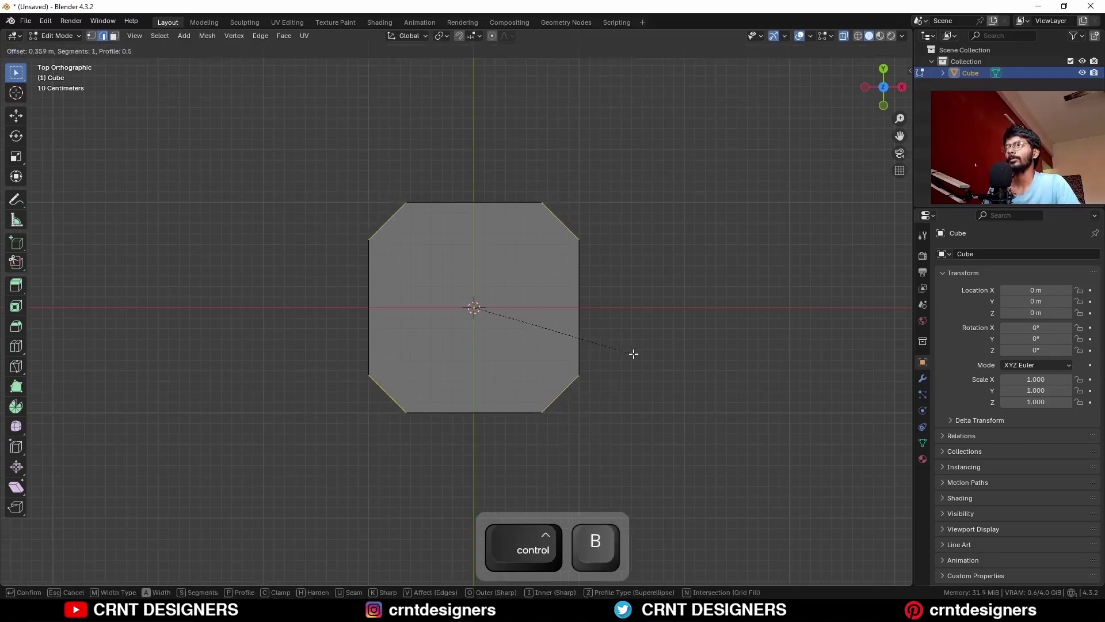
{"action": "scroll", "coordinate": [646, 358], "scroll_direction": "up", "scroll_amount": 1}
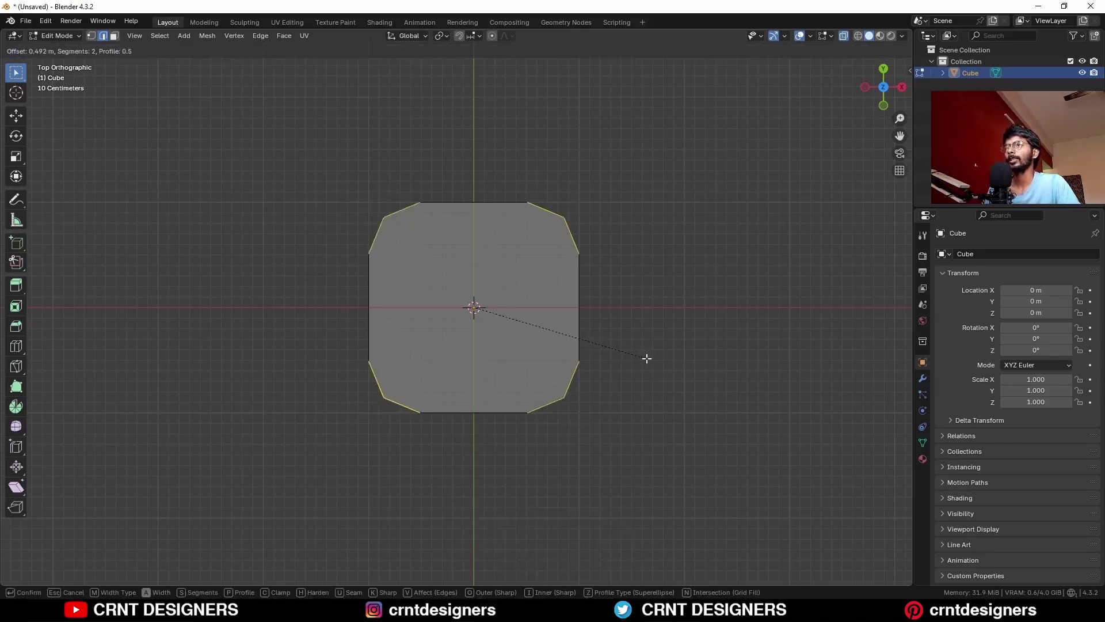
{"action": "left_click", "coordinate": [646, 358]}
{"action": "left_click", "coordinate": [58, 579]}
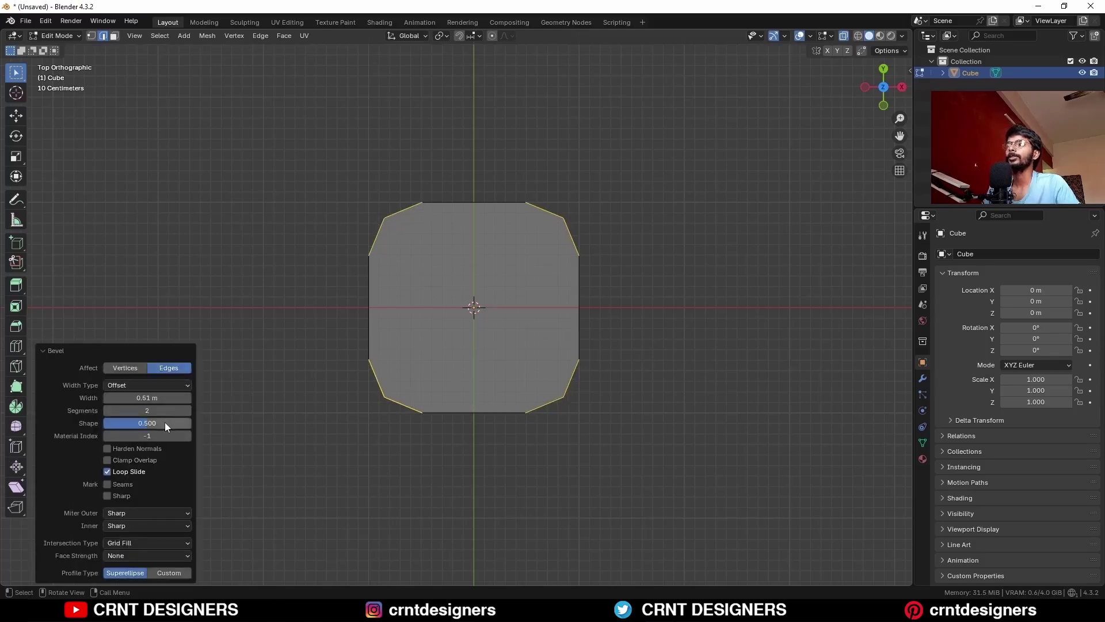
{"action": "left_click_drag", "start_coordinate": [165, 423], "coordinate": [118, 422]}
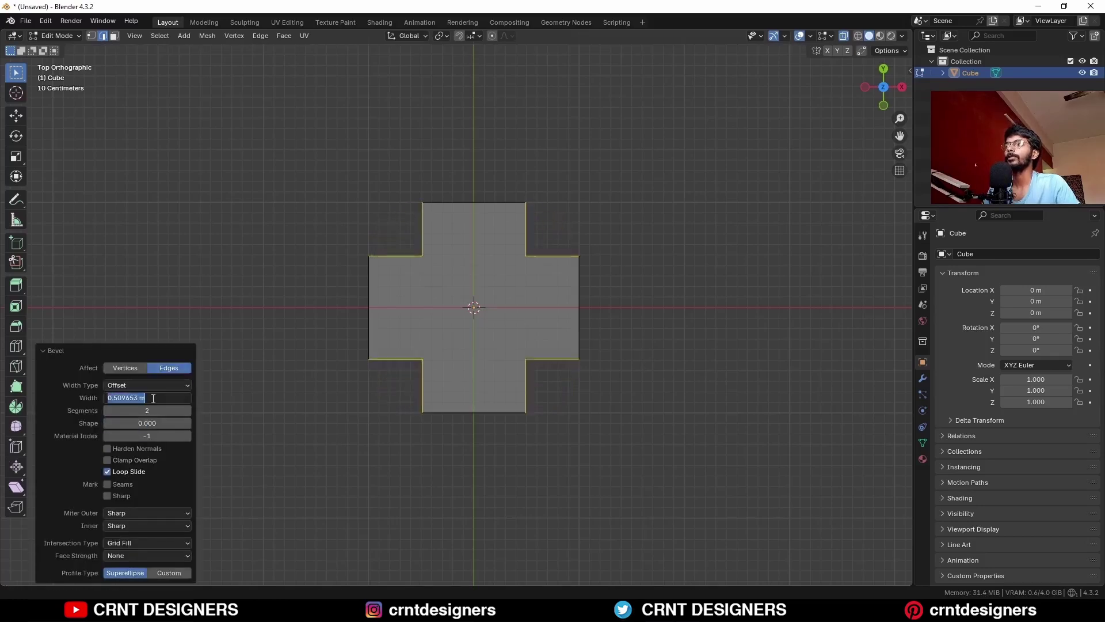
{"action": "type", "text": ".5"}
{"action": "key", "text": "Return"}
- Bevel the cross's four inner corner edges with a width of about 0.387 m, 4 segments and shape 0.5
{"action": "key", "text": "alt+z"}
{"action": "key", "text": "alt+z"}
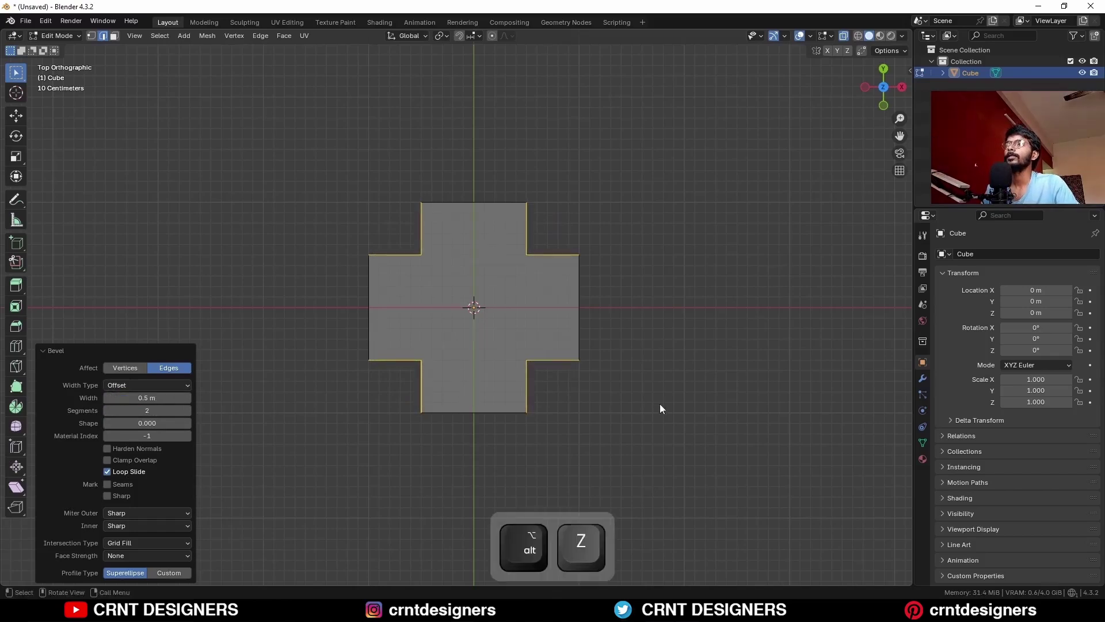
{"action": "left_click_drag", "start_coordinate": [537, 375], "coordinate": [535, 373]}
{"action": "left_click", "coordinate": [536, 373]}
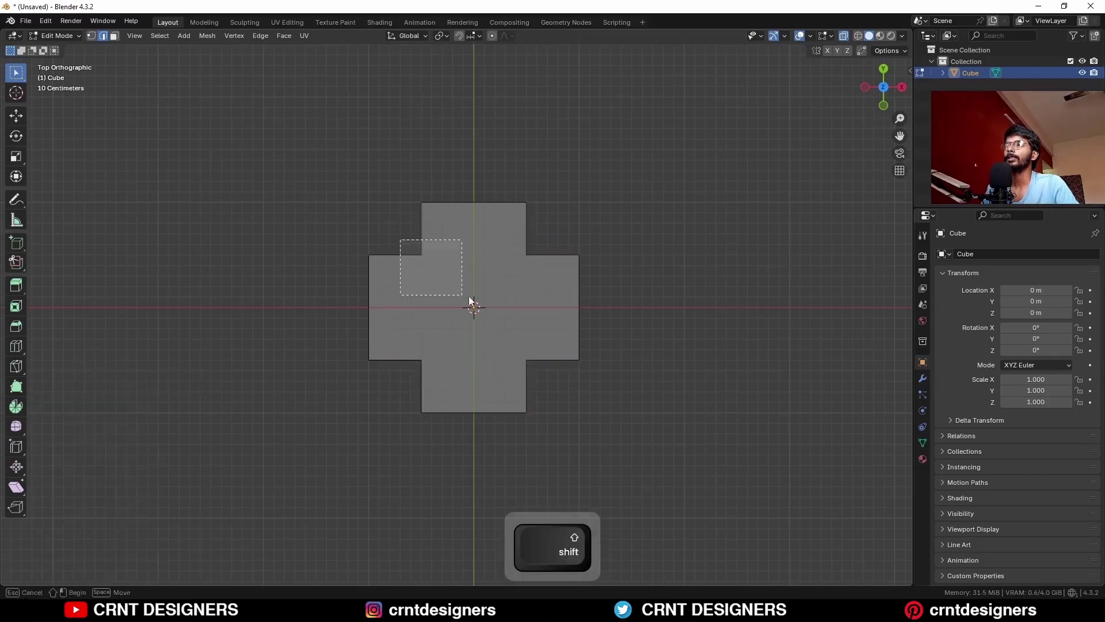
{"action": "left_click_drag", "start_coordinate": [468, 296], "coordinate": [548, 292], "text": "shift"}
{"action": "key", "text": "ctrl+b"}
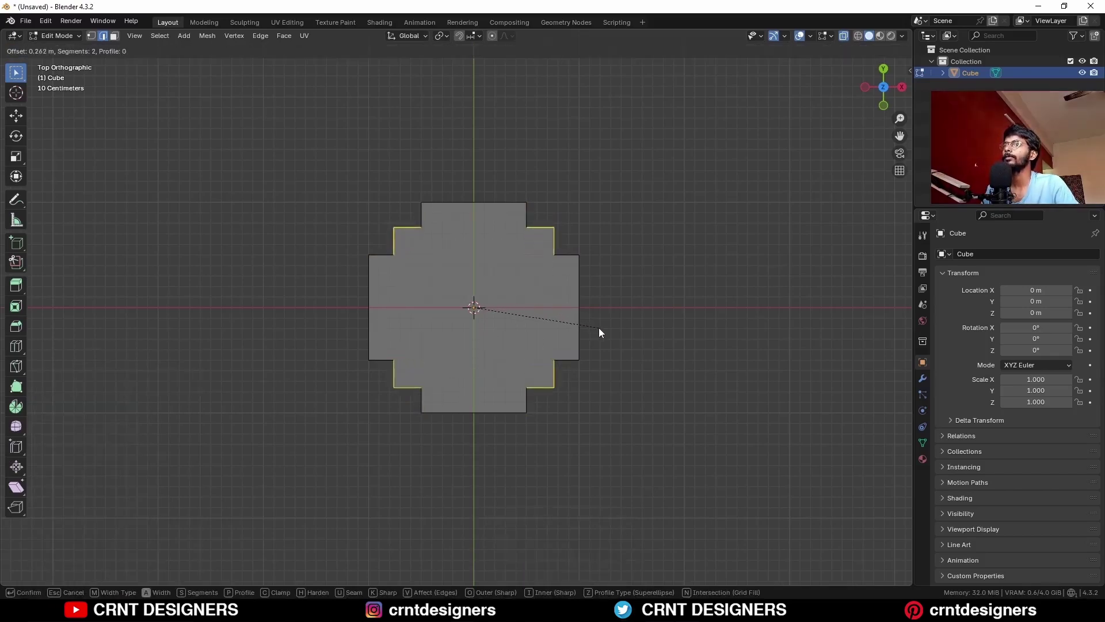
{"action": "left_click", "coordinate": [599, 328]}
{"action": "left_click", "coordinate": [110, 423]}
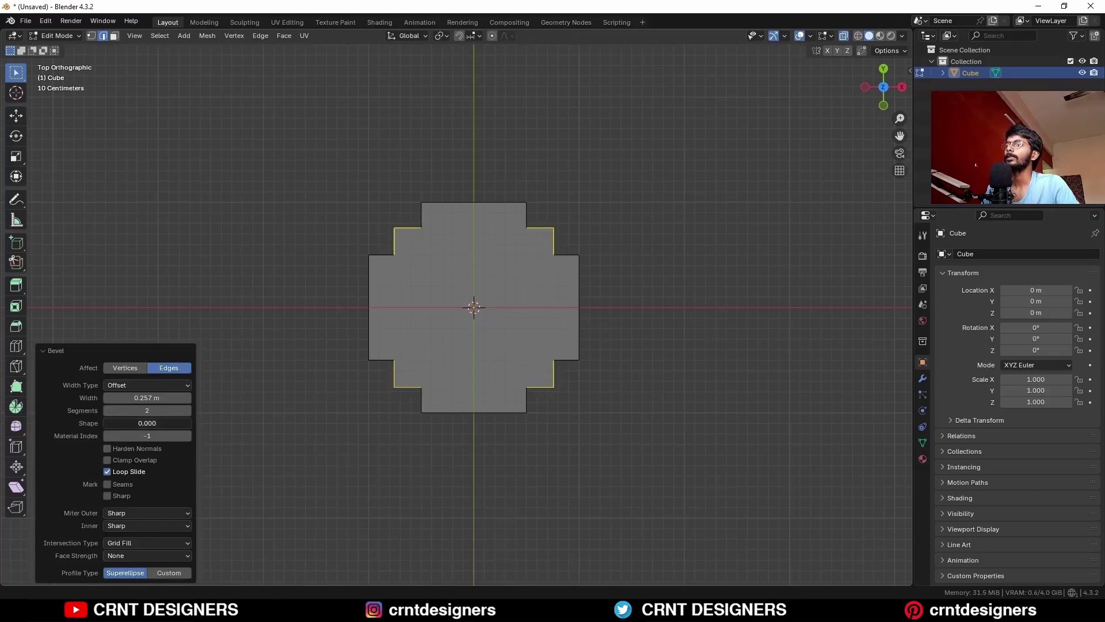
{"action": "left_click_drag", "start_coordinate": [122, 423], "coordinate": [142, 423], "text": "ctrl"}
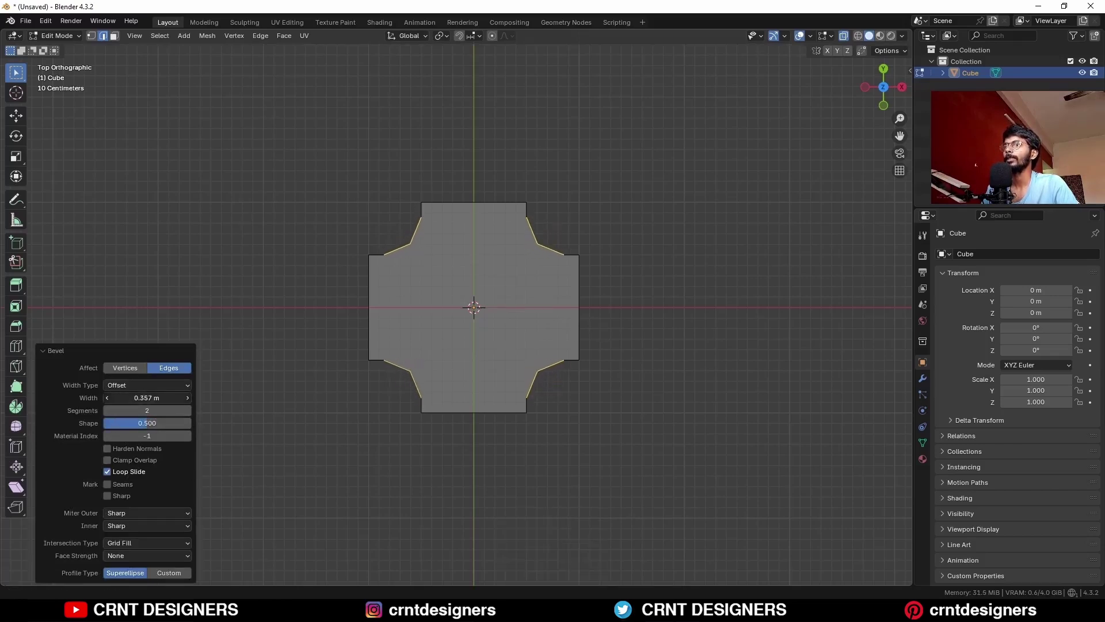
{"action": "left_click", "coordinate": [188, 411]}
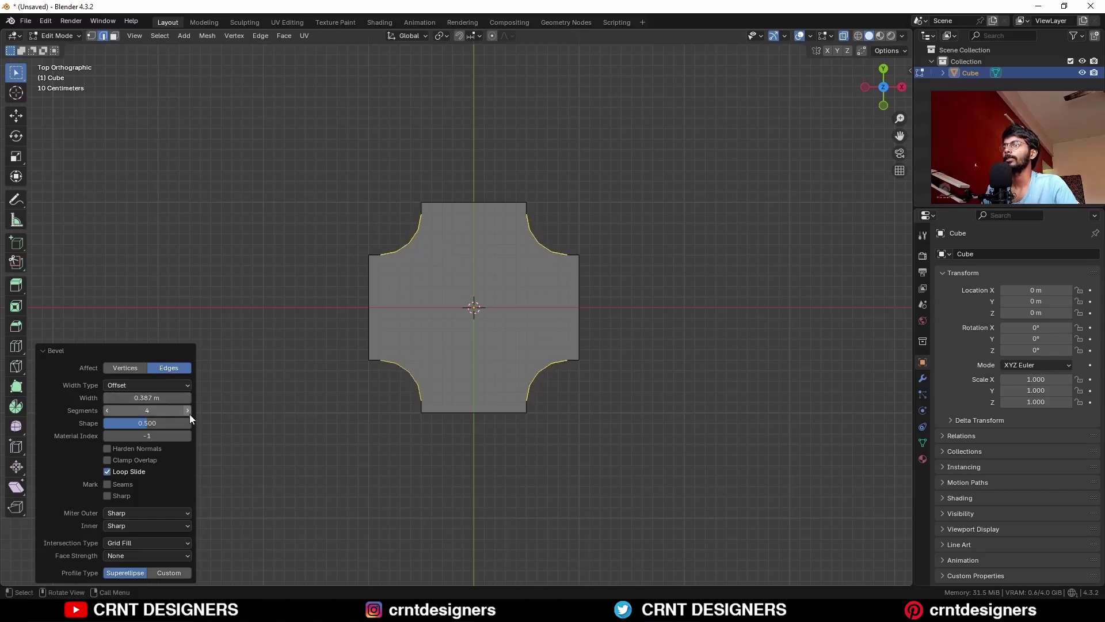
- Bevel the outer vertical corner edges of all four arms with 1 segment and an offset of about 0.13 m
{"action": "key", "text": "2"}
{"action": "left_click_drag", "start_coordinate": [590, 182], "coordinate": [557, 197]}
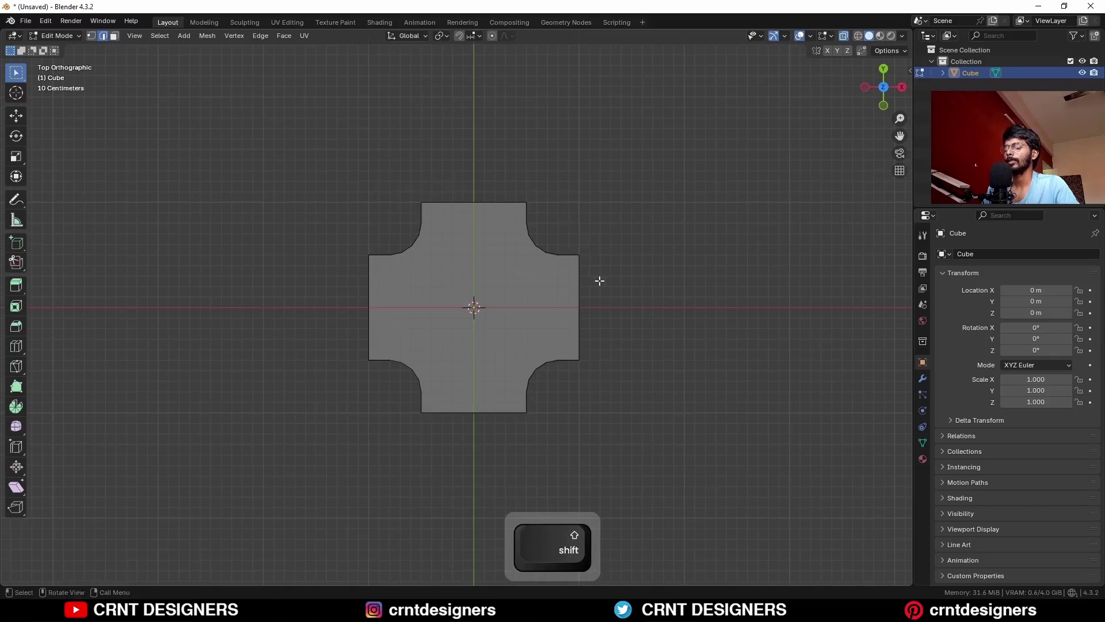
{"action": "key", "text": "ctrl+b"}
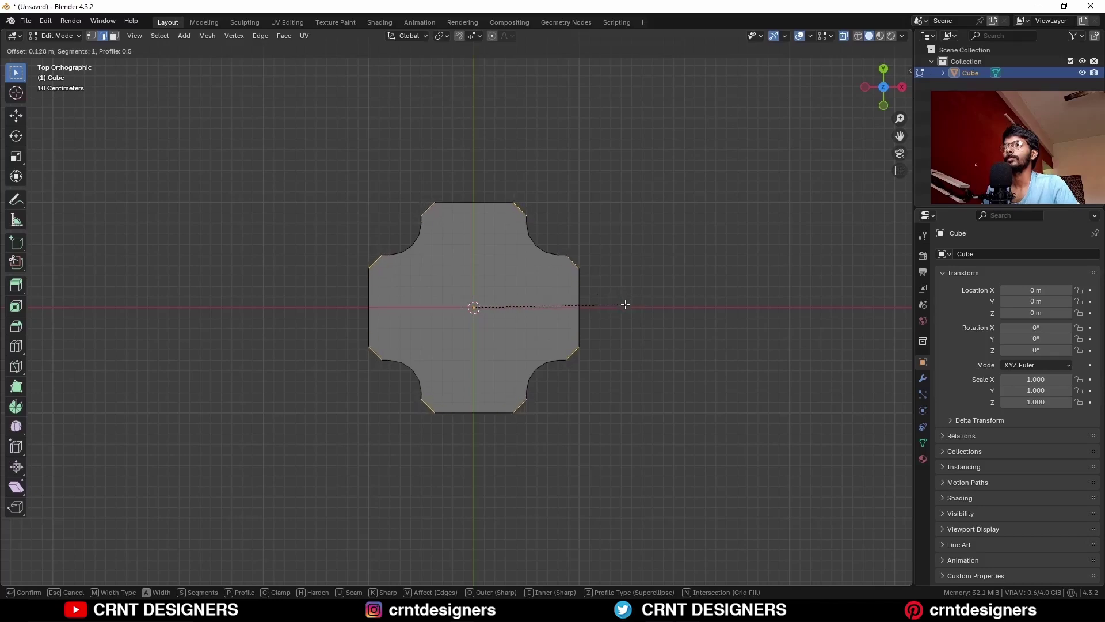
{"action": "left_click", "coordinate": [444, 406]}
- Flatten the cross-shaped block to a Z scale of 0.2 in Object Mode and apply its scale
{"action": "middle_click_drag", "start_coordinate": [443, 406], "coordinate": [351, 366]}
{"action": "key", "text": "KP_1"}
{"action": "key", "text": "Tab"}
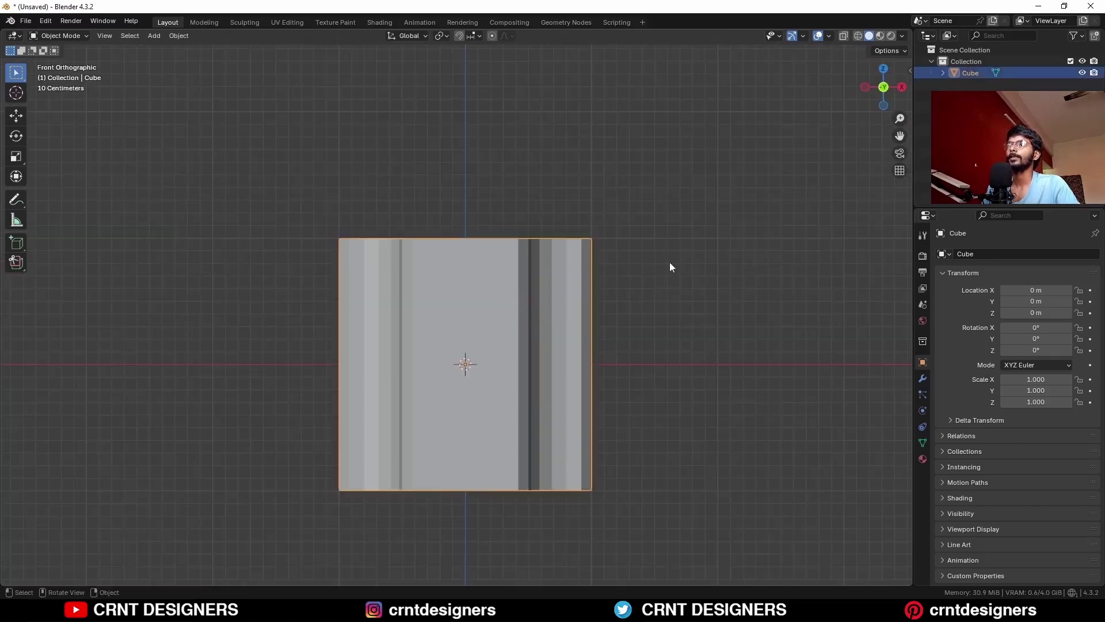
{"action": "key", "text": "s"}
{"action": "key", "text": "z"}
{"action": "left_click", "coordinate": [502, 333], "text": "ctrl"}
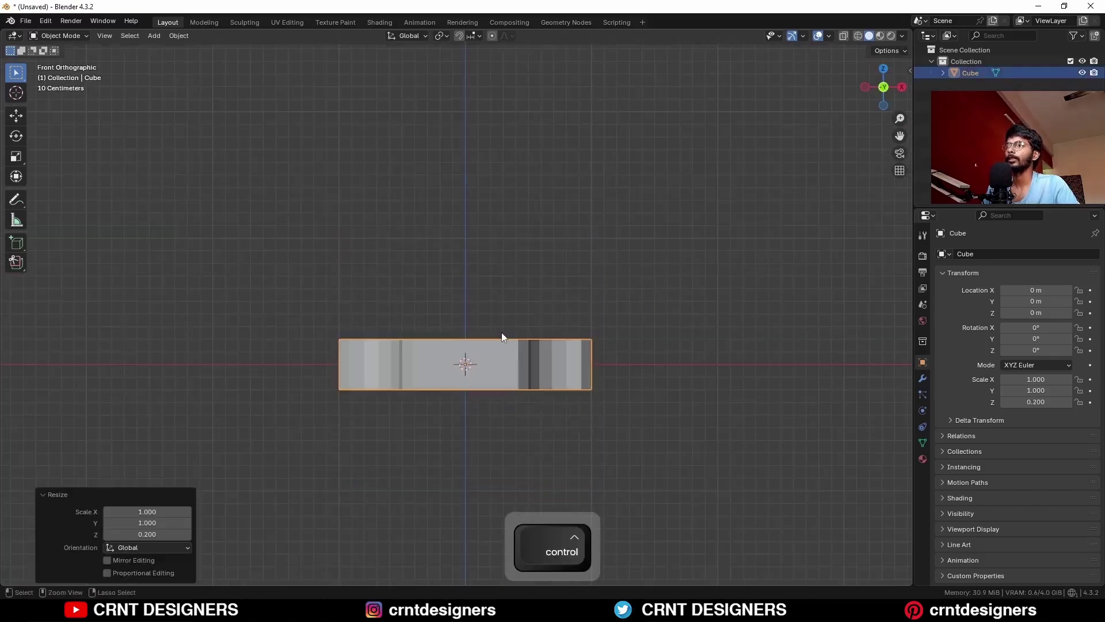
{"action": "left_click", "coordinate": [559, 269]}
{"action": "middle_click_drag", "start_coordinate": [582, 266], "coordinate": [563, 329]}
{"action": "left_click", "coordinate": [539, 300]}
{"action": "key", "text": "ctrl+a"}
{"action": "left_click", "coordinate": [537, 321]}
{"action": "key", "text": "Tab"}
{"action": "key", "text": "Tab"}
- Add a 32-vertex cylinder at the block's centre and scale it uniformly to about 0.673
{"action": "left_click", "coordinate": [883, 87]}
{"action": "left_click", "coordinate": [685, 188]}
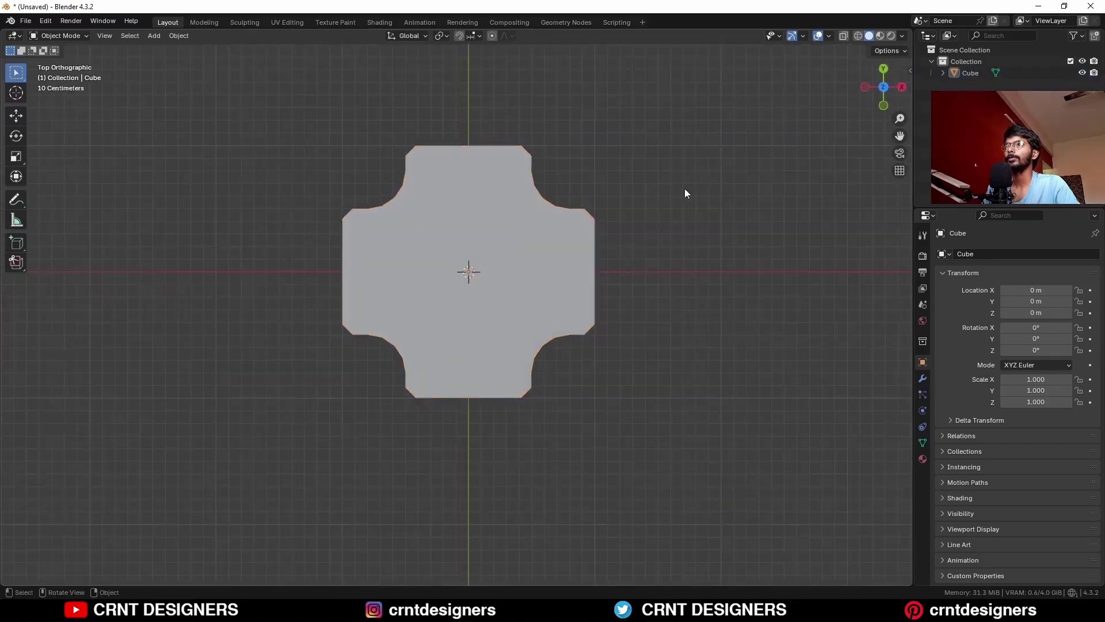
{"action": "key", "text": "shift+a"}
{"action": "mouse_move", "coordinate": [510, 171]}
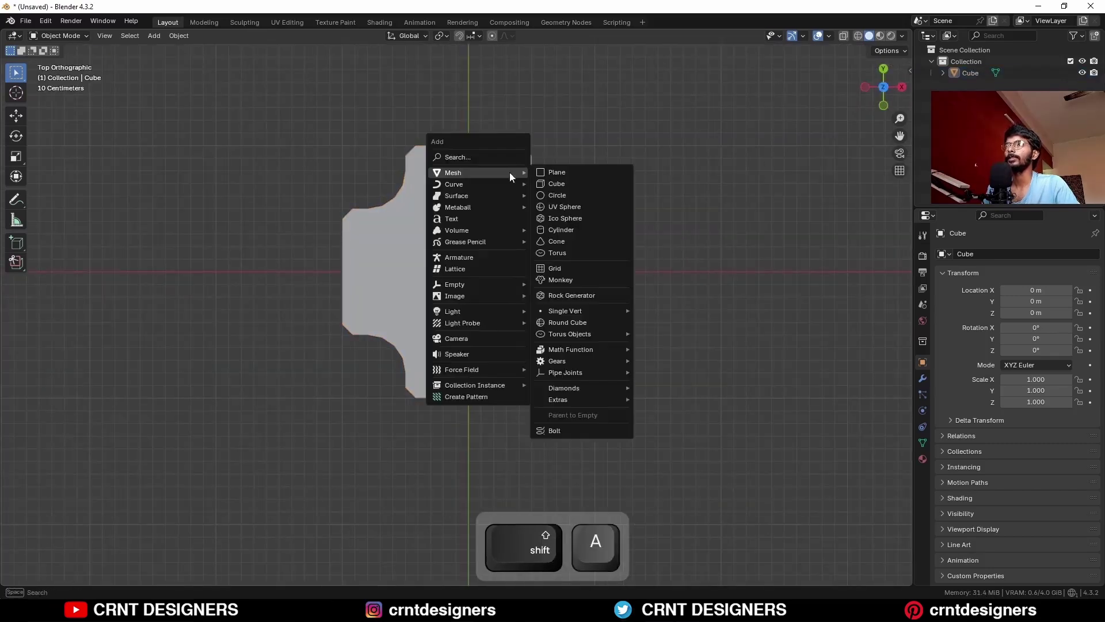
{"action": "left_click", "coordinate": [581, 229]}
{"action": "key", "text": "s"}
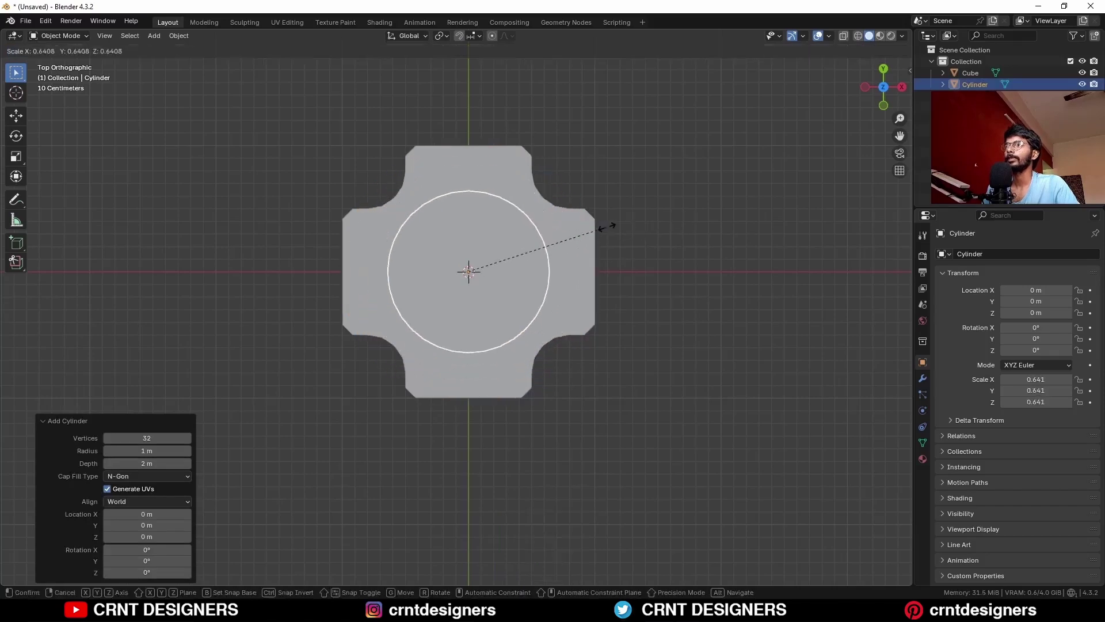
{"action": "left_click", "coordinate": [615, 231]}
- Raise the cylinder along Z to about 0.79 m so its base cuts into the block's upper surface
{"action": "middle_click_drag", "start_coordinate": [544, 323], "coordinate": [479, 253]}
{"action": "key", "text": "g"}
{"action": "key", "text": "z"}
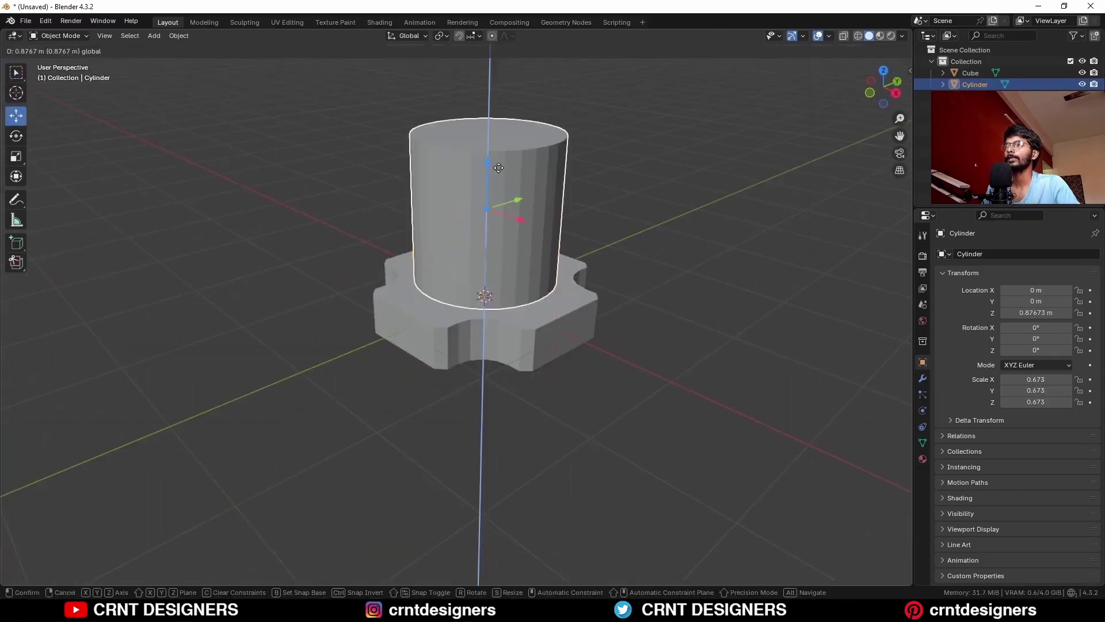
{"action": "left_click", "coordinate": [495, 175]}
- Subtract the cylinder from the block with a Brush Boolean Difference
{"action": "middle_click_drag", "start_coordinate": [640, 158], "coordinate": [561, 257]}
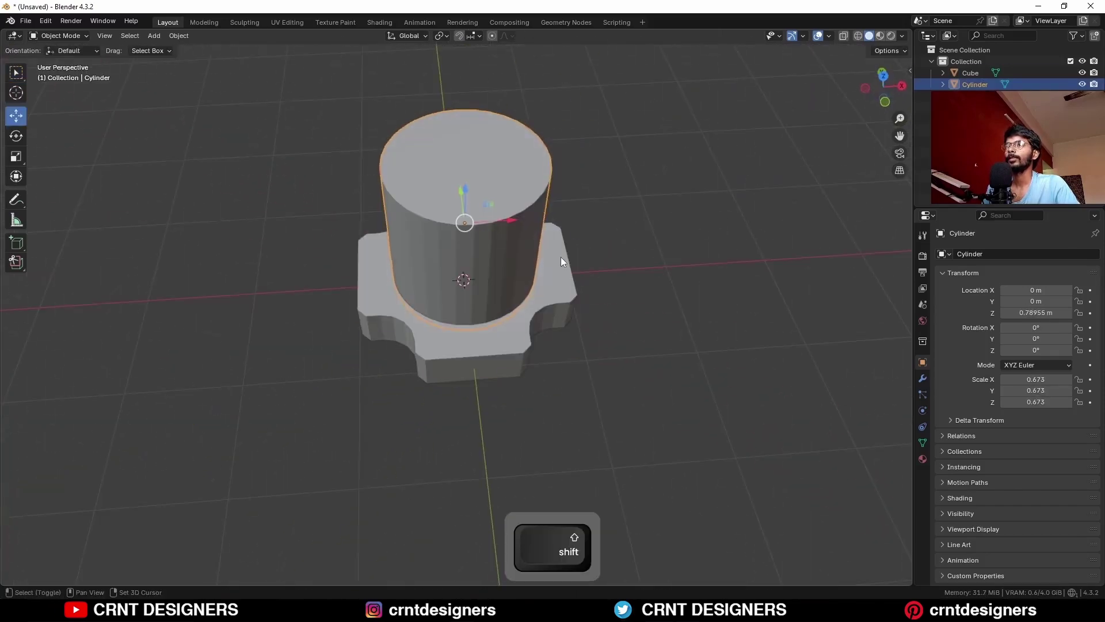
{"action": "left_click", "coordinate": [561, 257], "text": "shift"}
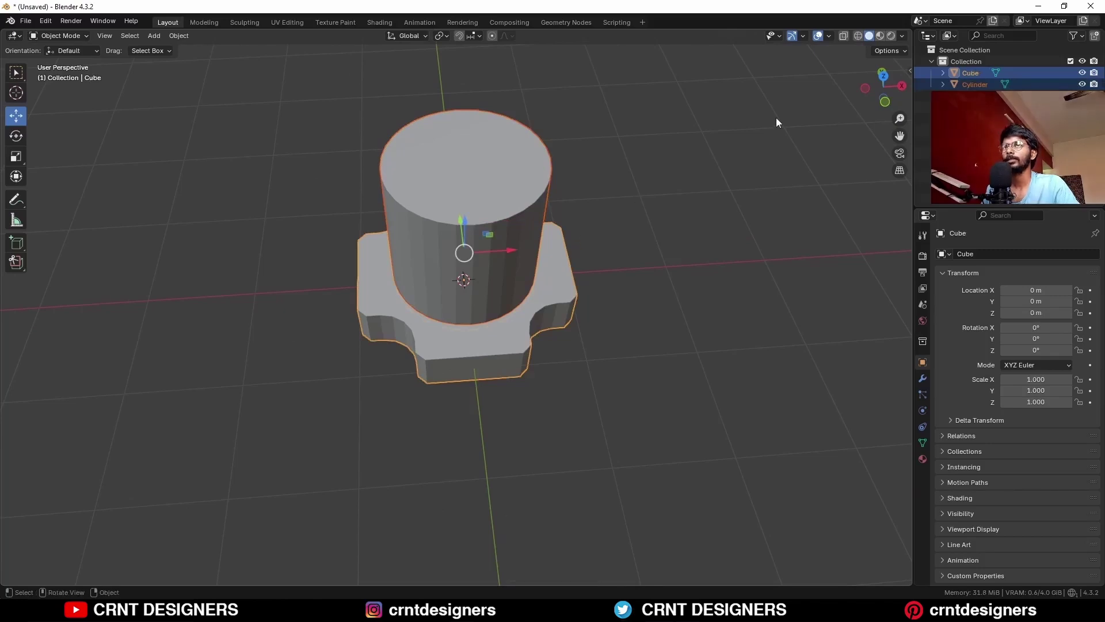
{"action": "key", "text": "n"}
{"action": "left_click", "coordinate": [907, 202]}
{"action": "left_click", "coordinate": [844, 68]}
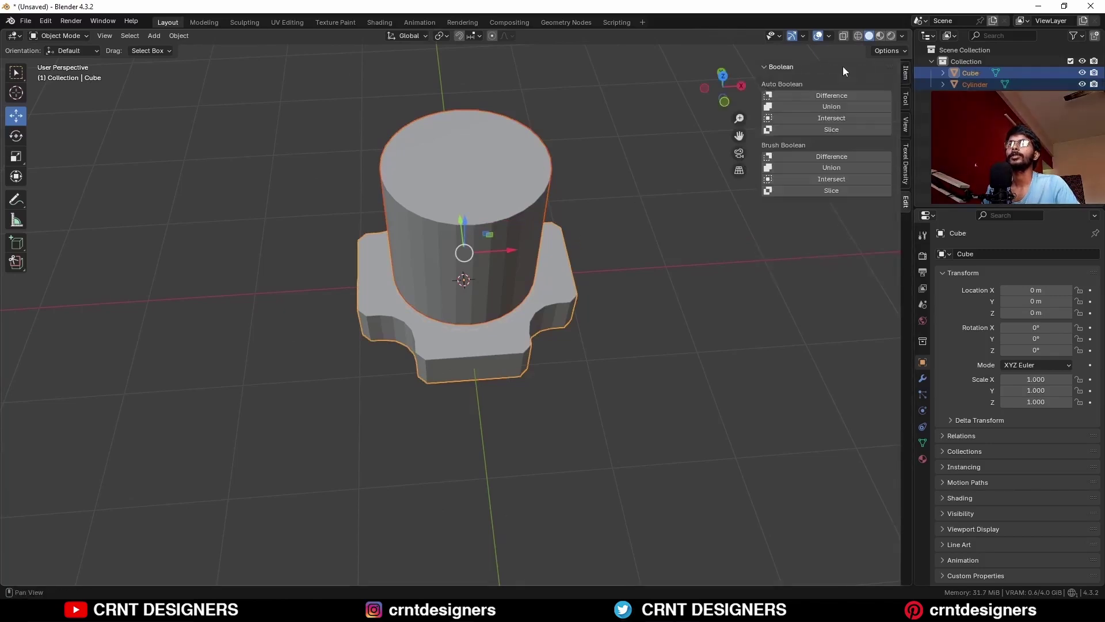
{"action": "left_click", "coordinate": [829, 156]}
- Apply the block's Boolean modifier and delete the cylinder cutter
{"action": "middle_click_drag", "start_coordinate": [600, 206], "coordinate": [796, 355]}
{"action": "left_click", "coordinate": [922, 378]}
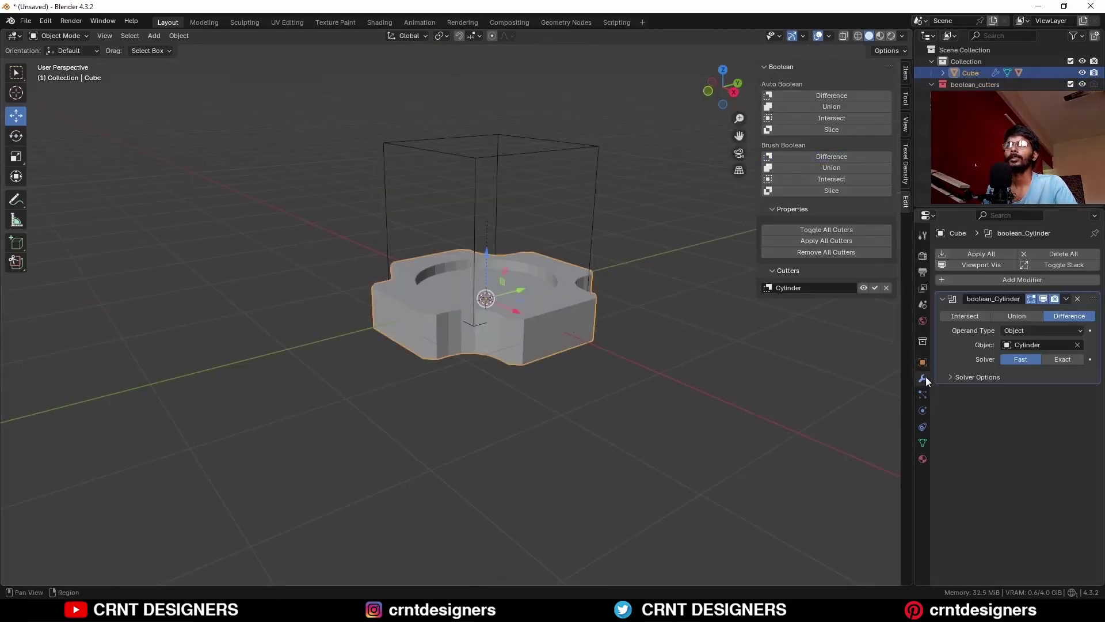
{"action": "left_click", "coordinate": [841, 287]}
{"action": "key", "text": "x"}
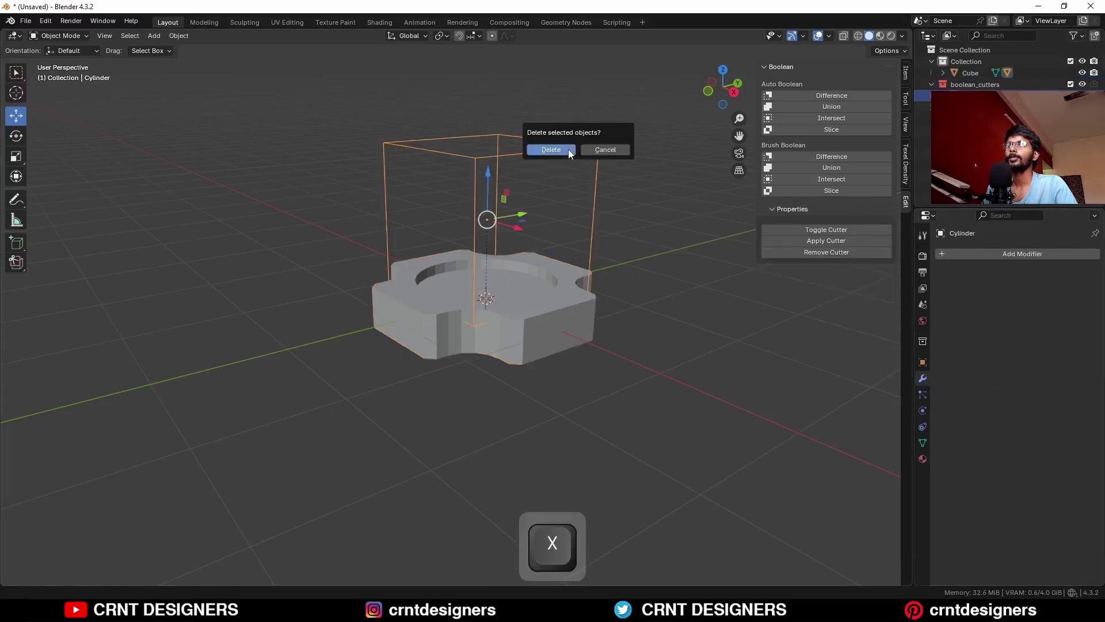
{"action": "left_click", "coordinate": [551, 149]}
- Symmetrize the block's entire mesh across the X axis and the Y axis, leaving nothing selected
{"action": "middle_click_drag", "start_coordinate": [547, 313], "coordinate": [281, 118]}
{"action": "key", "text": "Tab"}
{"action": "key", "text": "a"}
{"action": "left_click", "coordinate": [207, 36]}
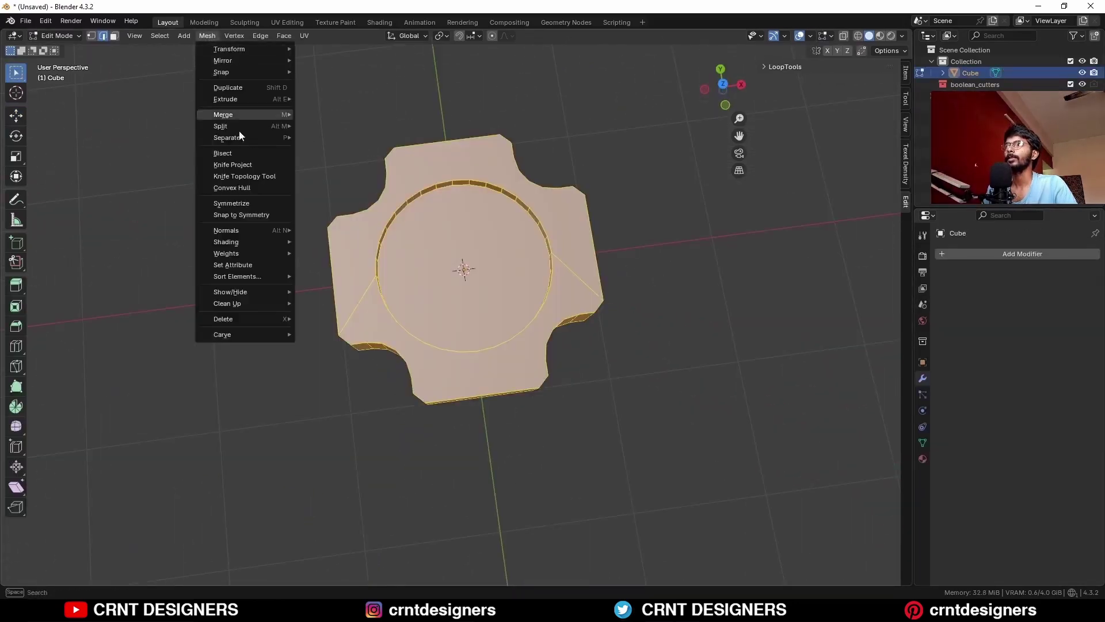
{"action": "left_click", "coordinate": [257, 200]}
{"action": "key", "text": "a"}
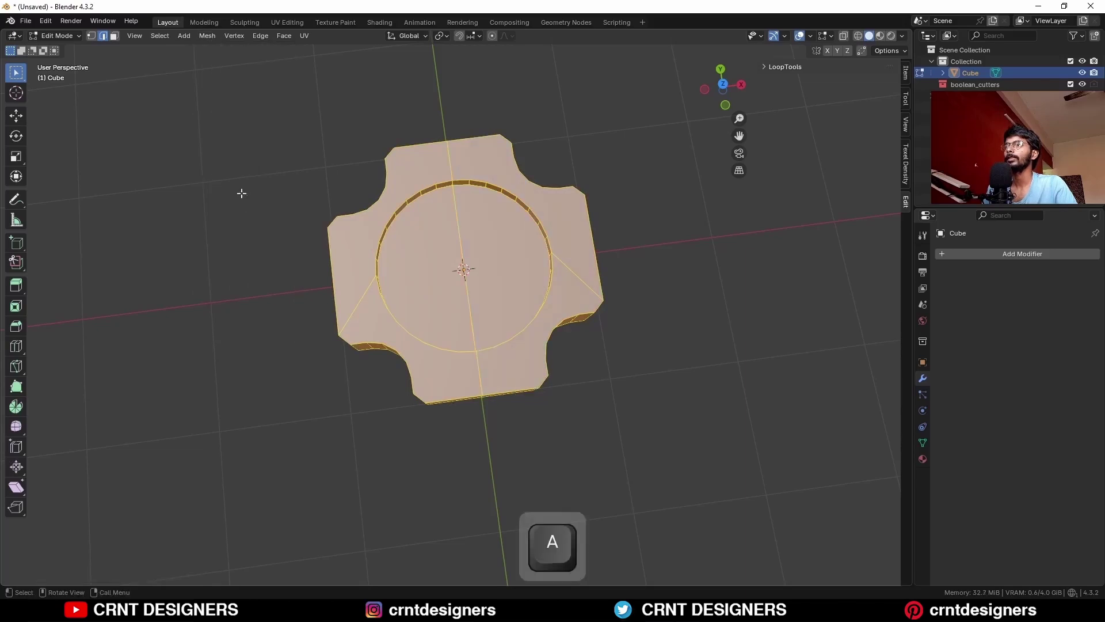
{"action": "left_click", "coordinate": [207, 36]}
{"action": "key", "text": "alt+a"}
- Chamfer the block's outer upper edge loop with a narrow single-segment bevel
{"action": "middle_click_drag", "start_coordinate": [592, 464], "coordinate": [553, 247]}
{"action": "left_click", "coordinate": [502, 335], "text": "alt+shift"}
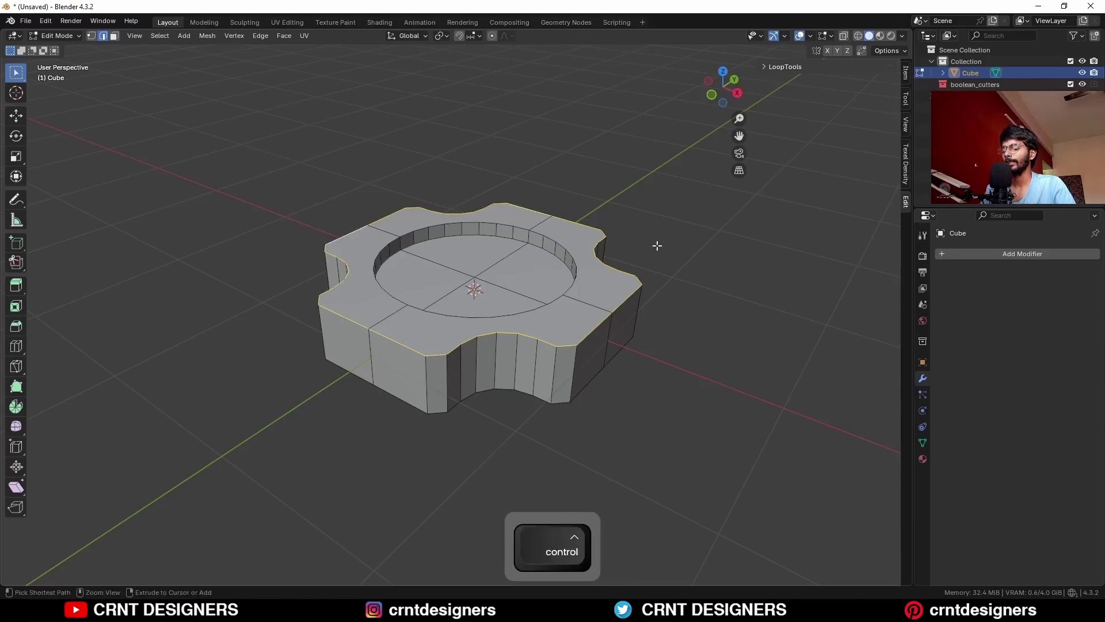
{"action": "key", "text": "ctrl+b"}
{"action": "left_click", "coordinate": [649, 304]}
{"action": "key", "text": "alt+a"}
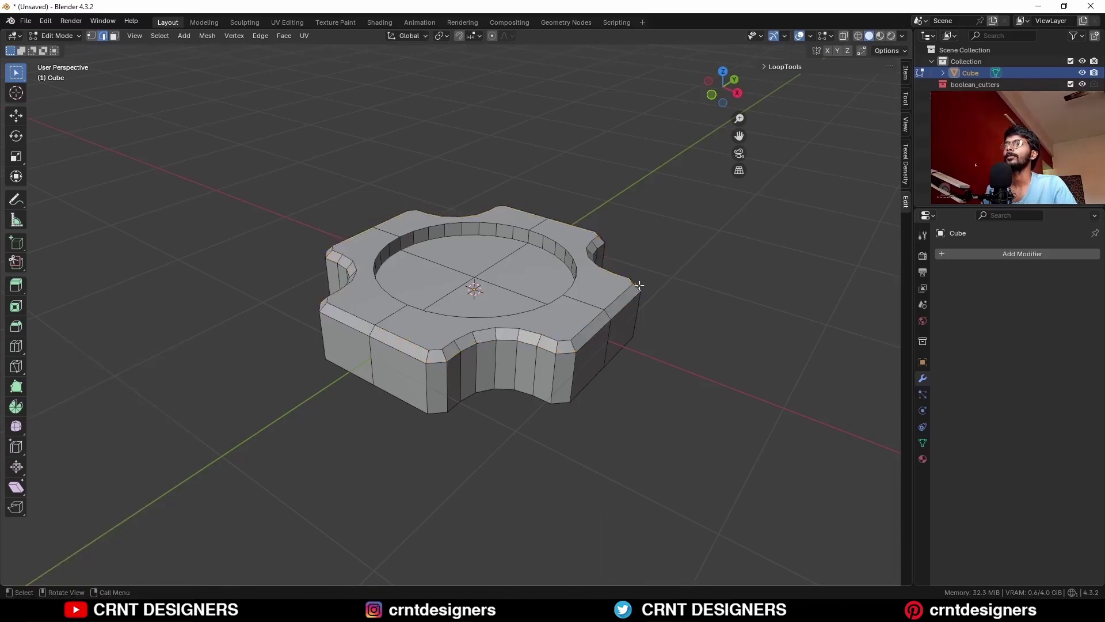
- Bevel the upper rim edge loop of the circular recess with 1 segment, about 0.06 m wide
{"action": "middle_click_drag", "start_coordinate": [636, 292], "coordinate": [498, 221]}
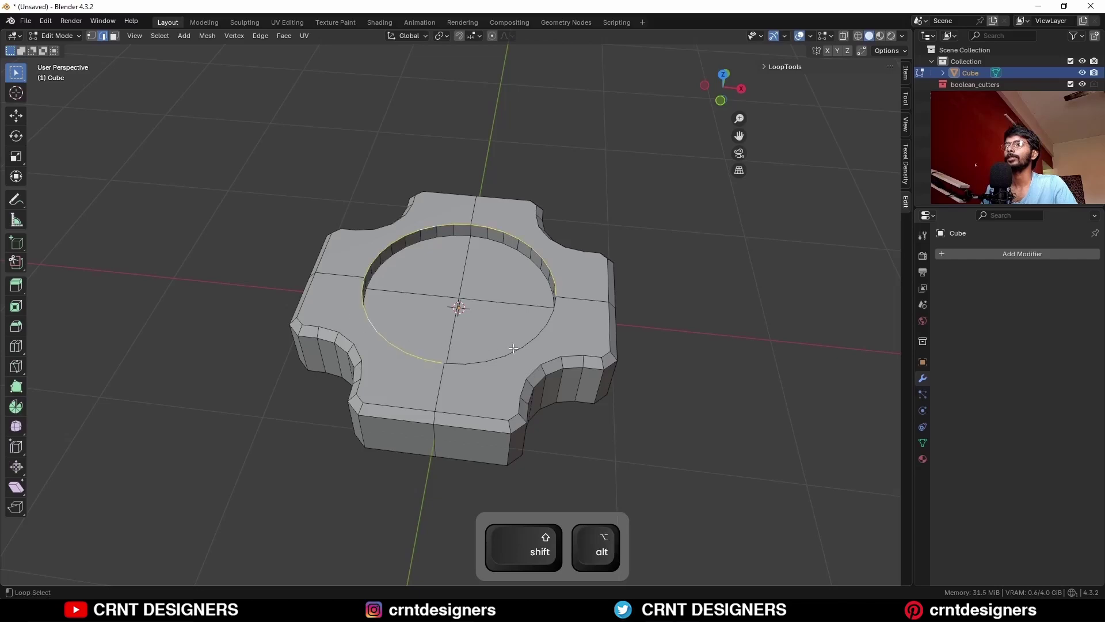
{"action": "key", "text": "ctrl+b"}
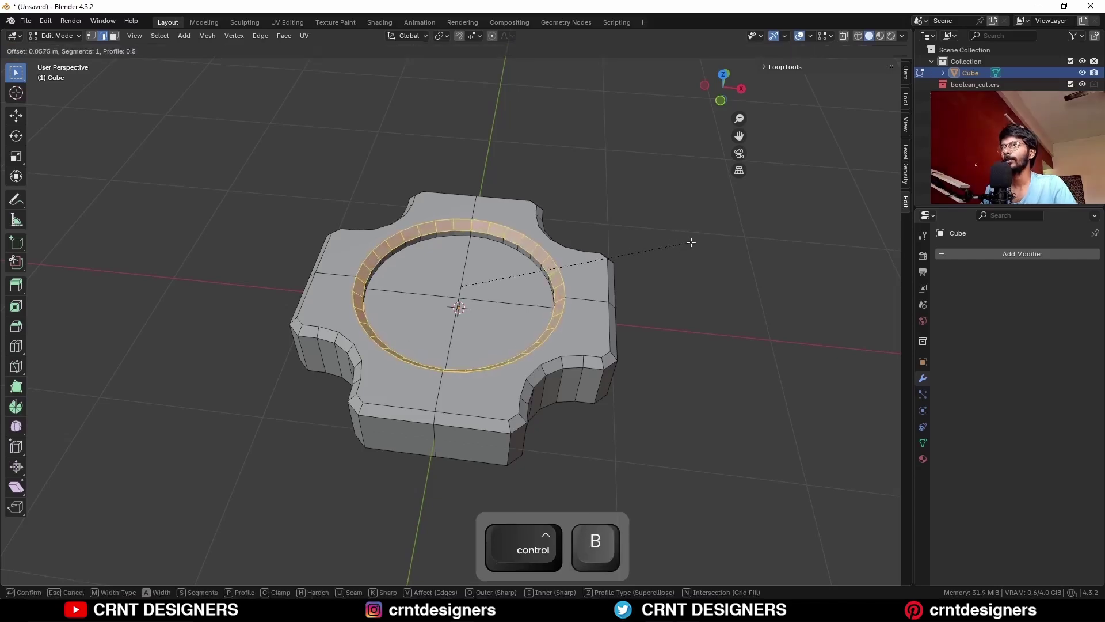
{"action": "left_click", "coordinate": [701, 249]}
{"action": "key", "text": "alt+a"}
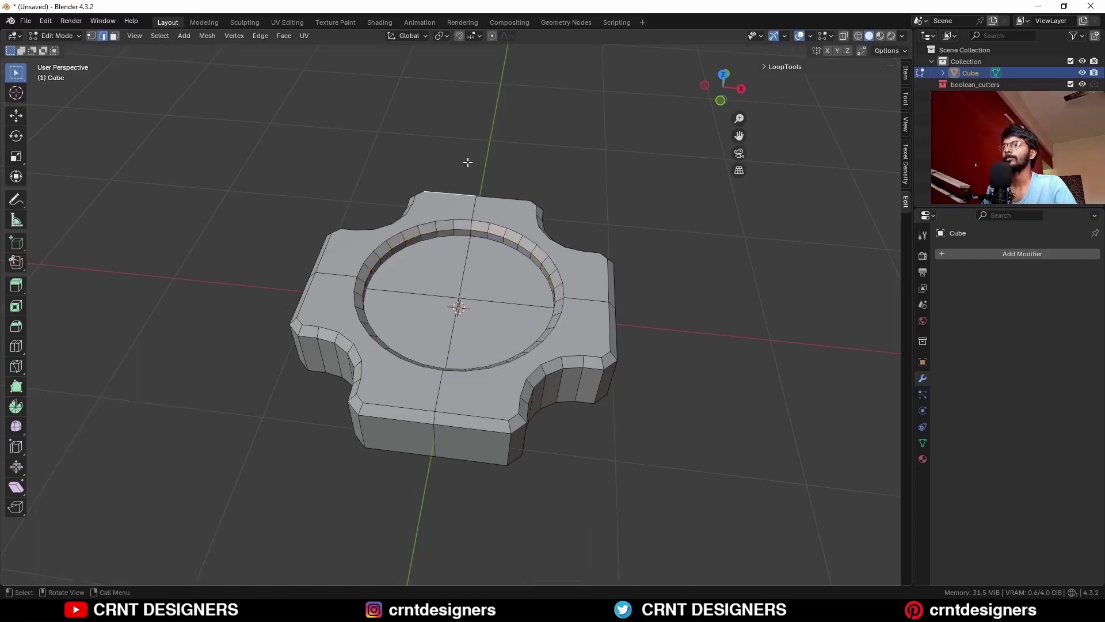
- Inset the floor faces of the circular recess by about 0.035 m
{"action": "key", "text": "3"}
{"action": "middle_click_drag", "start_coordinate": [466, 163], "coordinate": [512, 270]}
{"action": "left_click", "coordinate": [516, 277]}
{"action": "key", "text": "i"}
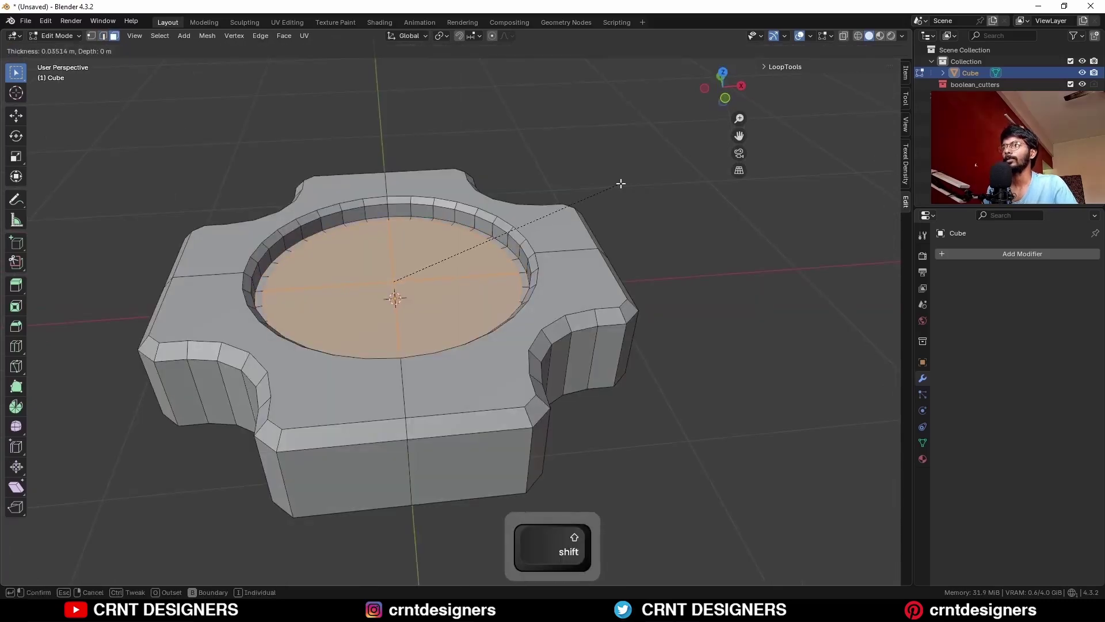
{"action": "left_click", "coordinate": [623, 182]}
- Raise the inset circular floor faces along Z to just below the rim of the recess
{"action": "mouse_move", "coordinate": [479, 252]}
{"action": "middle_mouse_down", "text": "shift"}
{"action": "mouse_move", "coordinate": [513, 244]}
{"action": "mouse_move", "coordinate": [473, 251]}
{"action": "middle_mouse_up", "text": "shift"}
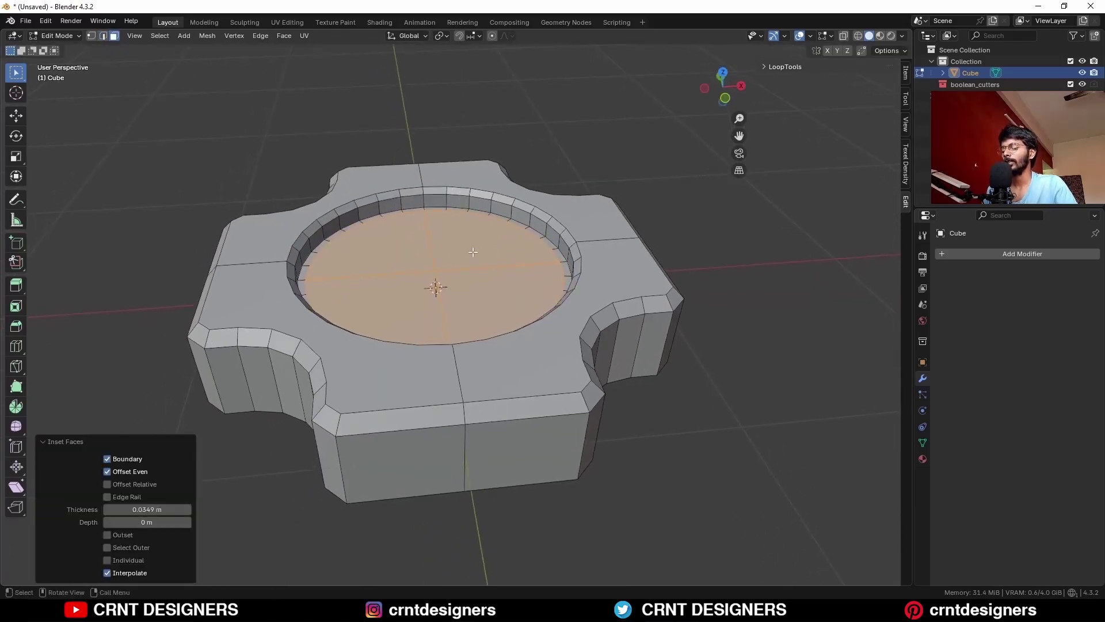
{"action": "key", "text": "g"}
{"action": "key", "text": "z"}
{"action": "key", "text": "shift"}
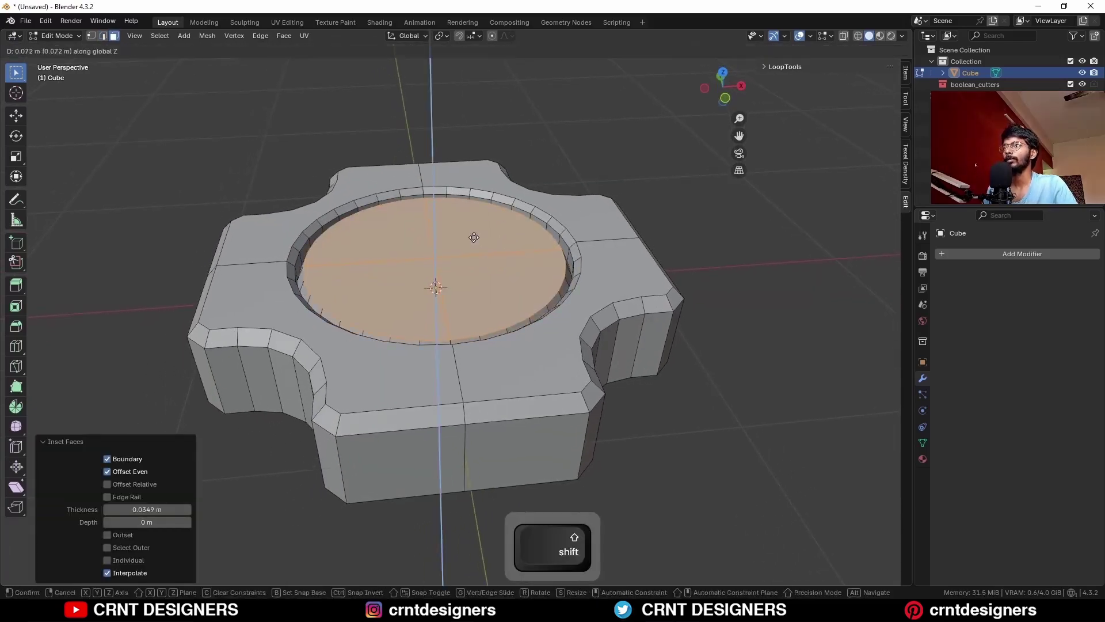
{"action": "left_click", "coordinate": [462, 213]}
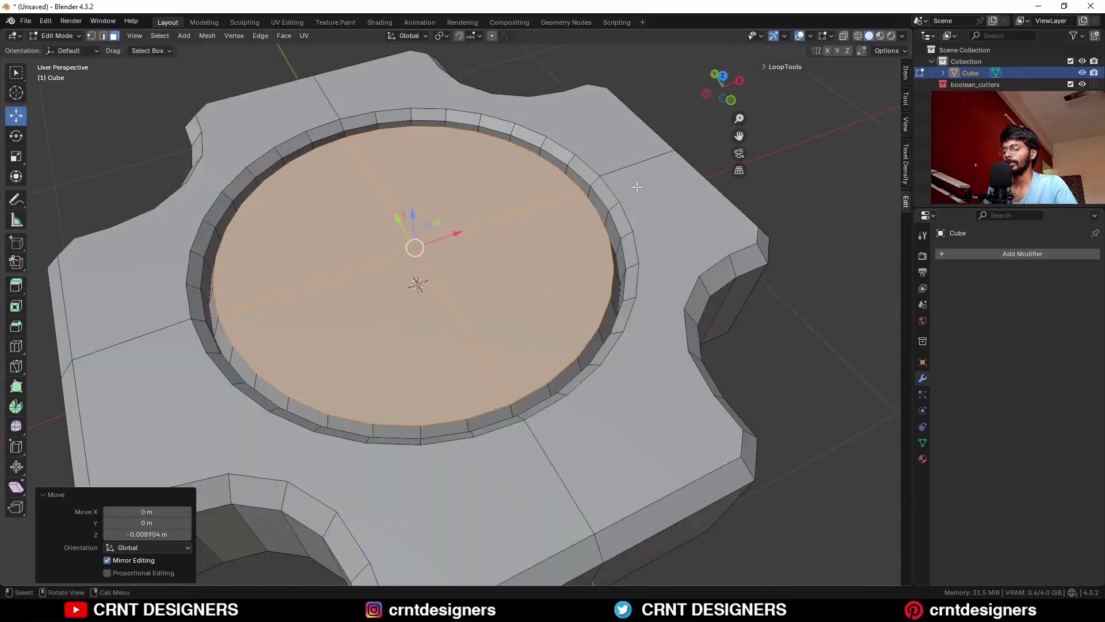
- Inset the raised circular faces once more and return to Object Mode
{"action": "key", "text": "i"}
{"action": "left_click", "coordinate": [625, 202]}
{"action": "key", "text": "Tab"}
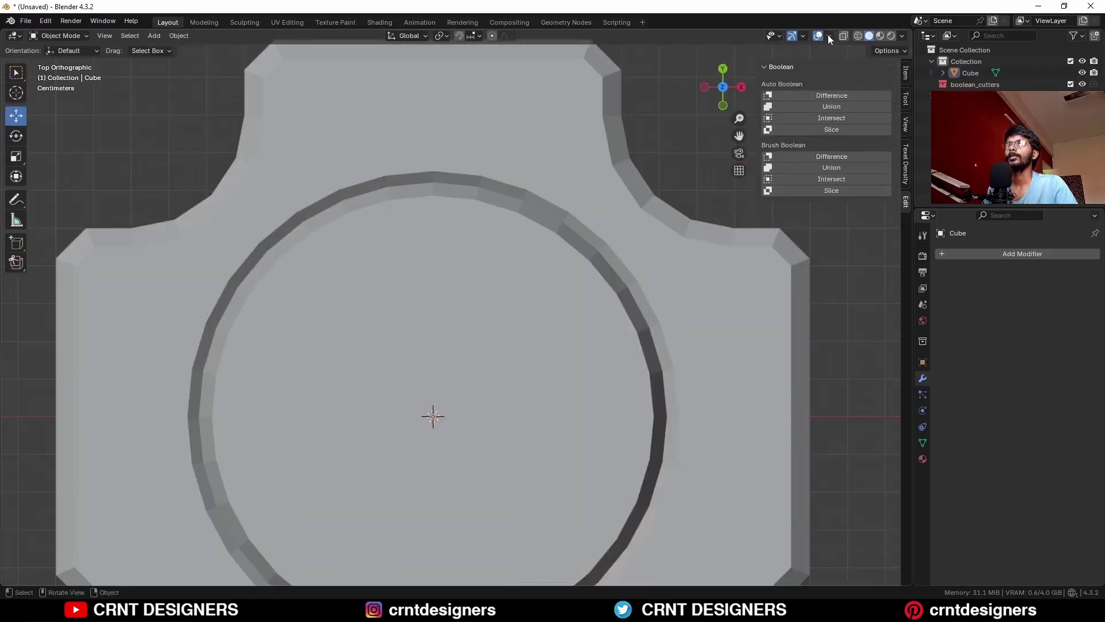
- Show the wireframe overlay on the block's surfaces
{"action": "left_click", "coordinate": [829, 36]}
{"action": "left_click", "coordinate": [759, 231]}
{"action": "key", "text": "n"}
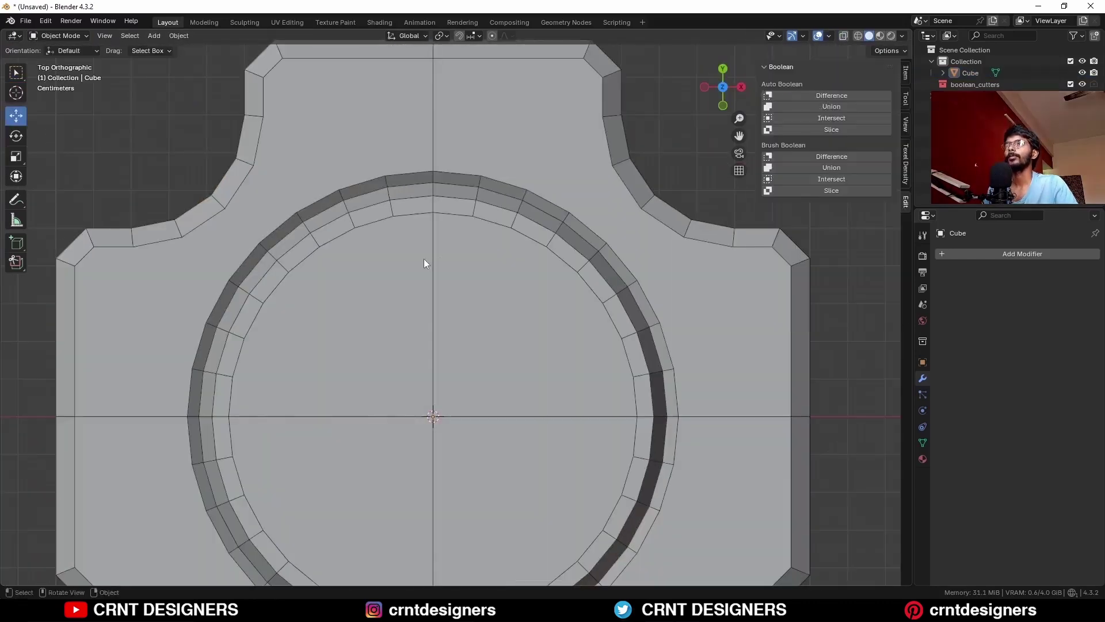
- Add three horizontal loop cuts around the block's side walls: one centred, one halving the upper part and one halving the lower part
{"action": "key", "text": "Tab"}
{"action": "middle_click_drag", "start_coordinate": [475, 296], "coordinate": [464, 386]}
{"action": "key", "text": "ctrl+r"}
{"action": "left_click", "coordinate": [426, 368]}
{"action": "right_click", "coordinate": [426, 368]}
{"action": "key", "text": "ctrl+r"}
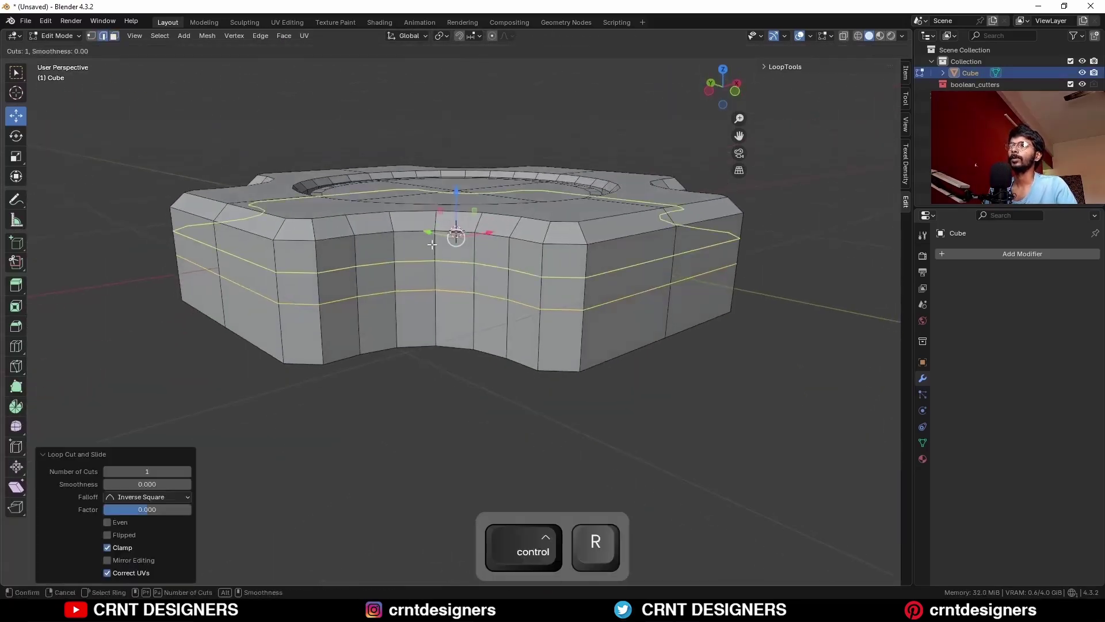
{"action": "left_click", "coordinate": [430, 245]}
{"action": "right_click", "coordinate": [430, 244]}
{"action": "key", "text": "ctrl+r"}
{"action": "left_click", "coordinate": [428, 322]}
{"action": "right_click", "coordinate": [427, 326]}
{"action": "left_click", "coordinate": [459, 454]}
- Delete the faces of three quarters of the block, keeping only the +X/-Y quarter, and return to Object Mode
{"action": "key", "text": "3"}
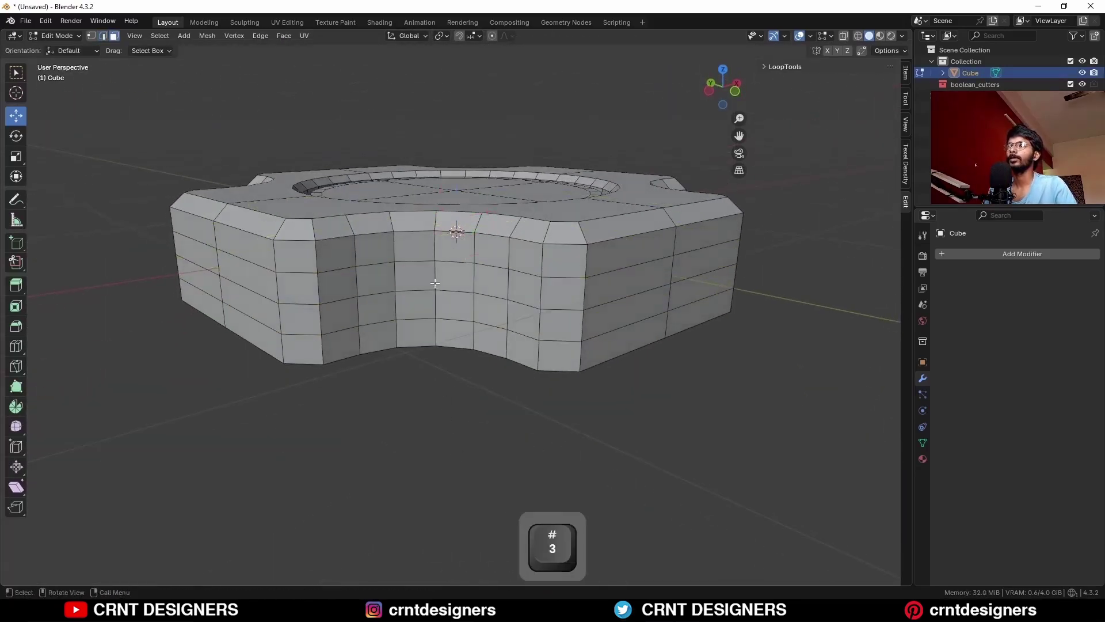
{"action": "key", "text": "KP_7"}
{"action": "key", "text": "alt+z"}
{"action": "left_click_drag", "start_coordinate": [436, 190], "coordinate": [277, 474]}
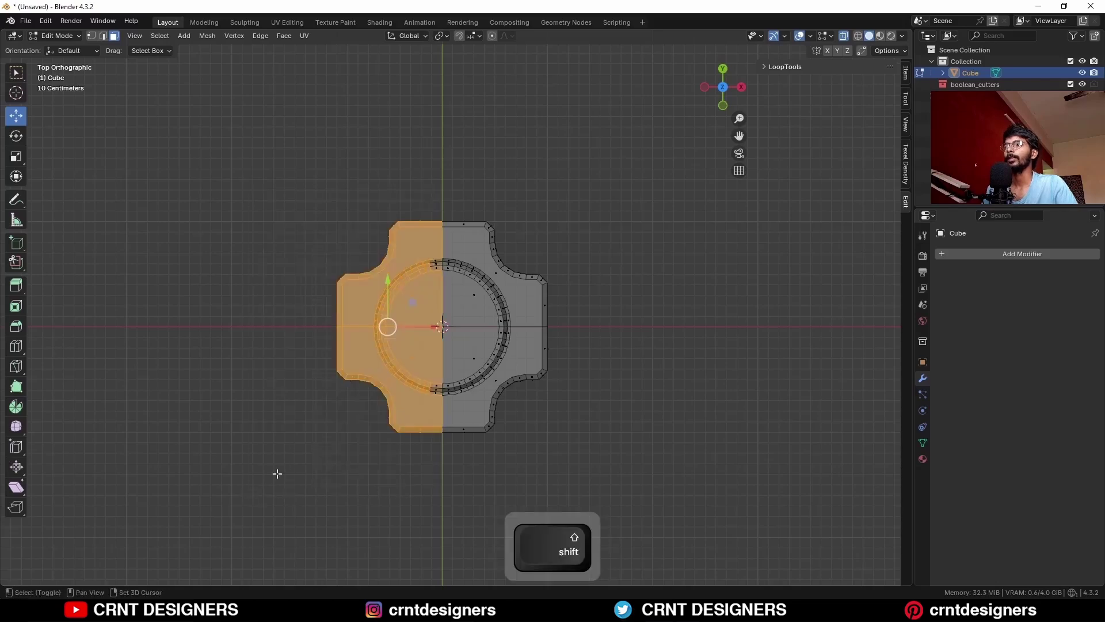
{"action": "left_click_drag", "start_coordinate": [591, 175], "coordinate": [348, 320], "text": "shift"}
{"action": "key", "text": "x"}
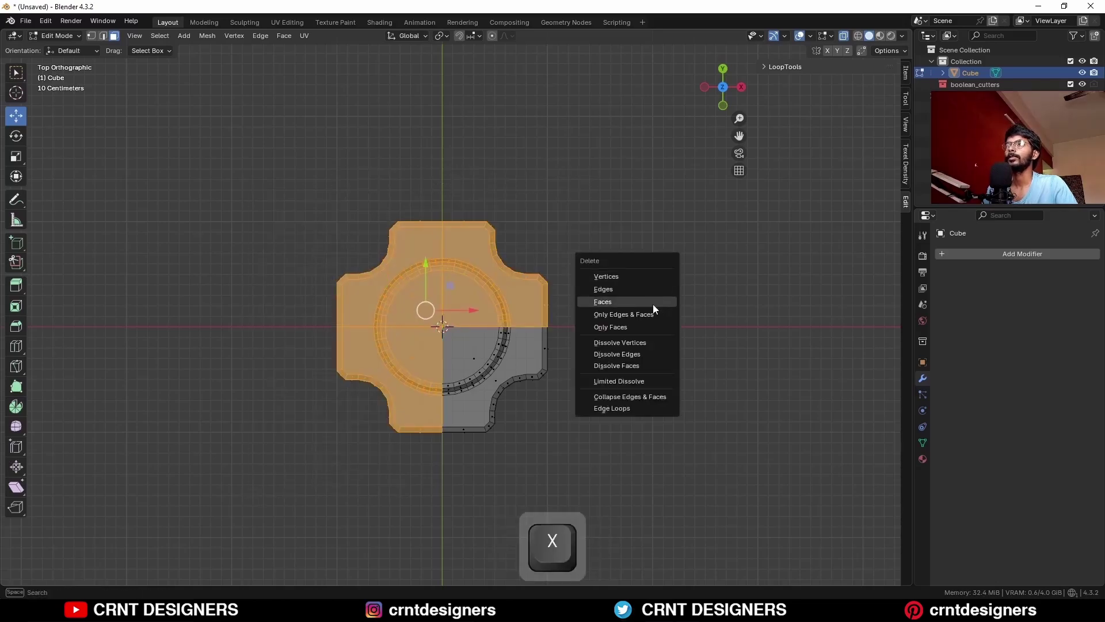
{"action": "left_click", "coordinate": [652, 304]}
{"action": "key", "text": "alt+z"}
{"action": "key", "text": "Tab"}
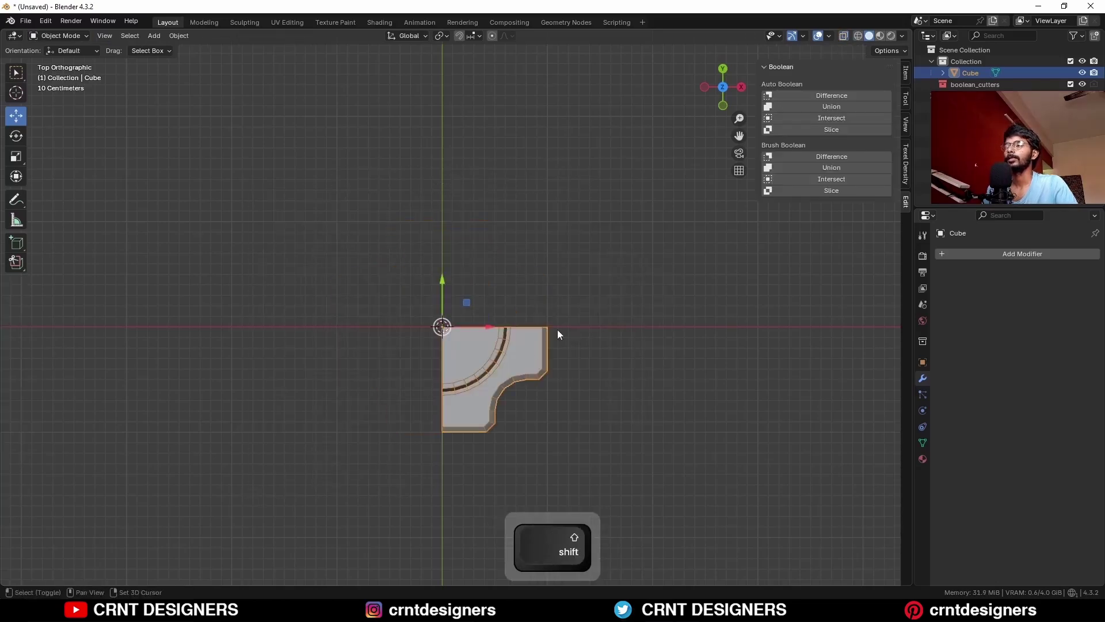
- Rotate the remaining quarter block by 45° around the vertical axis so its notch faces the front
{"action": "middle_click_drag", "start_coordinate": [557, 329], "coordinate": [544, 305], "text": "shift"}
{"action": "key", "text": "r"}
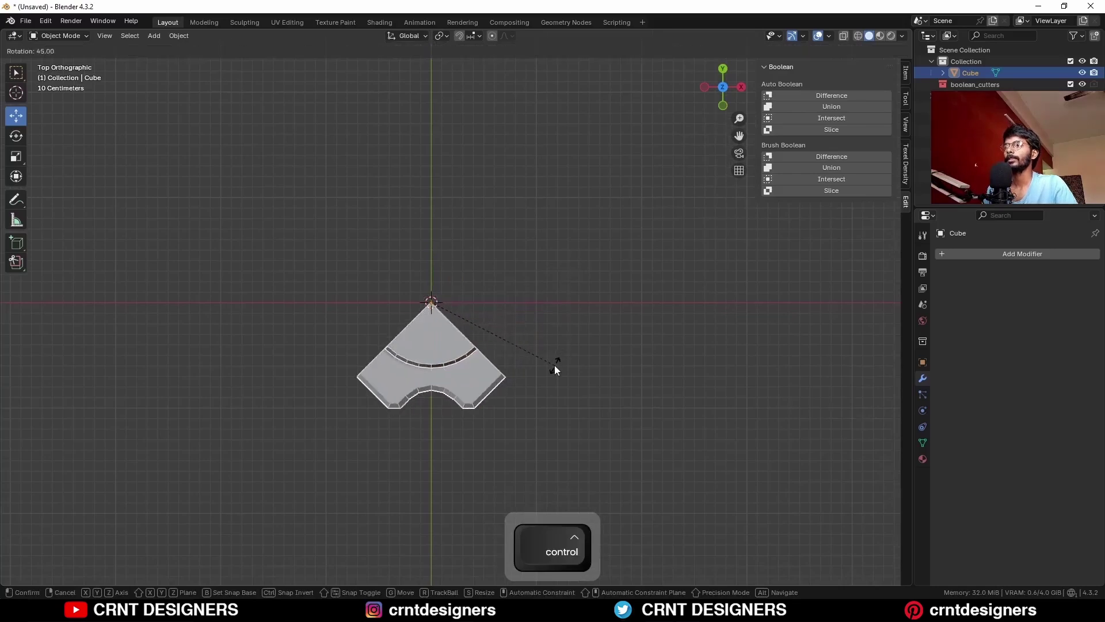
{"action": "left_click", "coordinate": [554, 368], "text": "ctrl"}
{"action": "left_click", "coordinate": [568, 286]}
{"action": "middle_click_drag", "start_coordinate": [503, 380], "coordinate": [478, 278]}
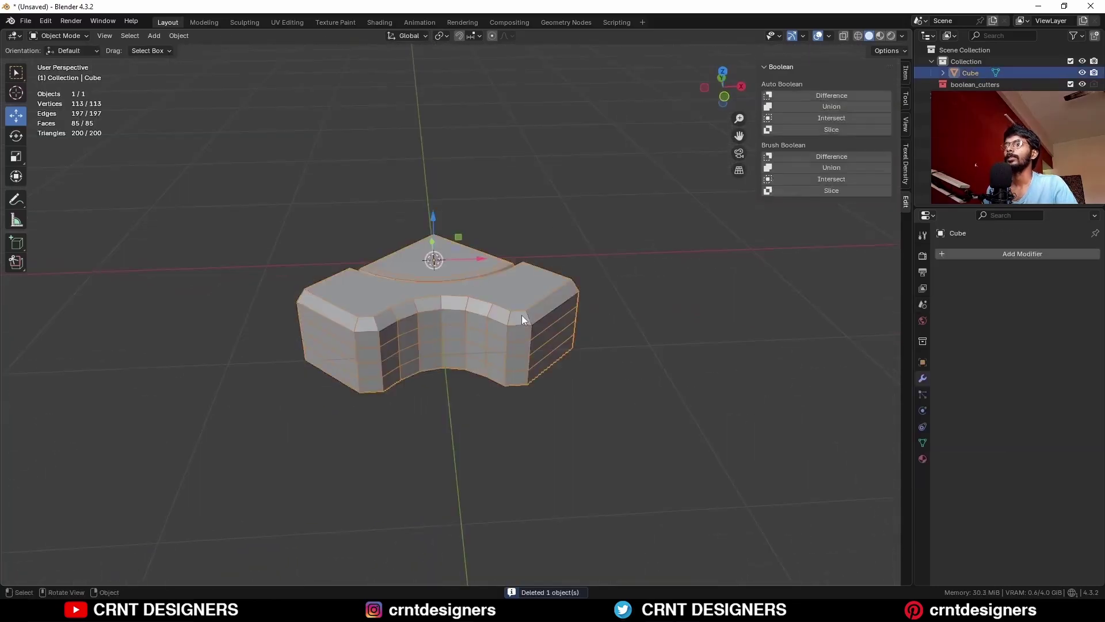
- Symmetrize the whole quarter mesh in the +Z to -Z direction and deselect everything
{"action": "key", "text": "Tab"}
{"action": "key", "text": "a"}
{"action": "left_click", "coordinate": [207, 35]}
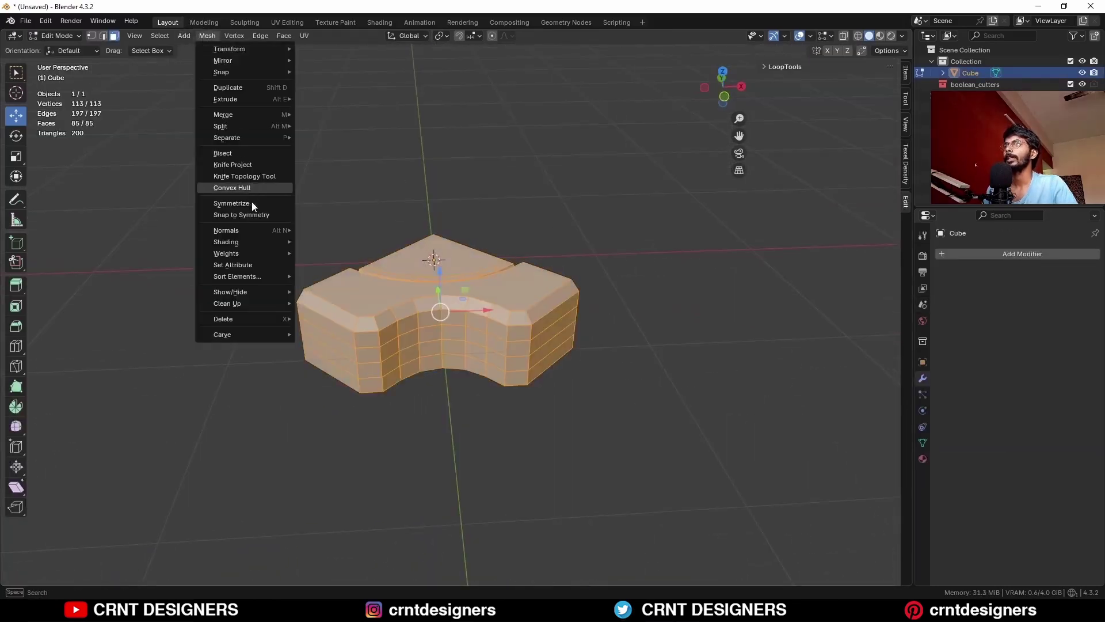
{"action": "left_click", "coordinate": [253, 203]}
{"action": "left_click", "coordinate": [149, 560]}
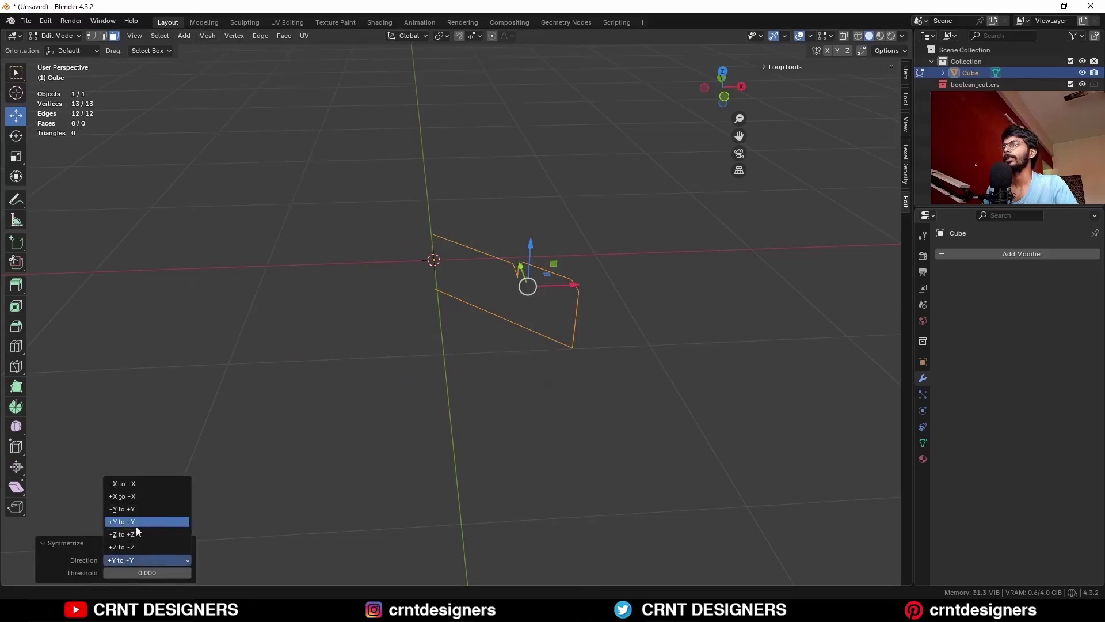
{"action": "left_click", "coordinate": [139, 542]}
{"action": "key", "text": "alt+a"}
- Snap the 3D cursor to the middle vertex of the notch wall in front view
{"action": "middle_click_drag", "start_coordinate": [475, 446], "coordinate": [464, 395]}
{"action": "scroll", "coordinate": [464, 395], "scroll_direction": "up", "scroll_amount": 3}
{"action": "key", "text": "KP_1"}
{"action": "key", "text": "1"}
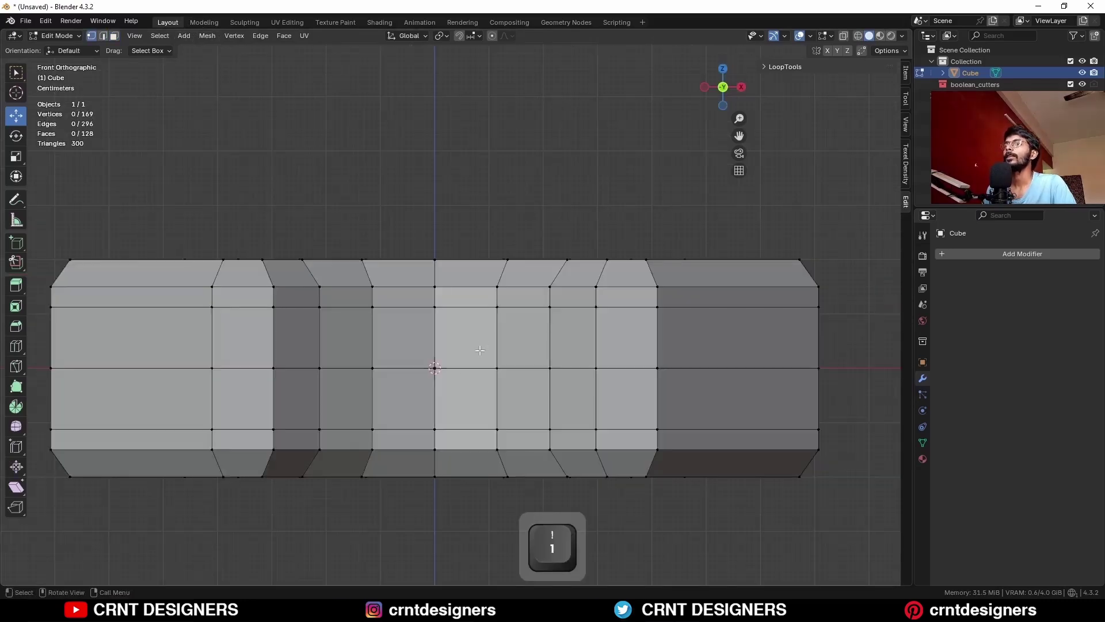
{"action": "left_click", "coordinate": [435, 367]}
{"action": "key", "text": "shift+s"}
{"action": "left_click", "coordinate": [517, 234]}
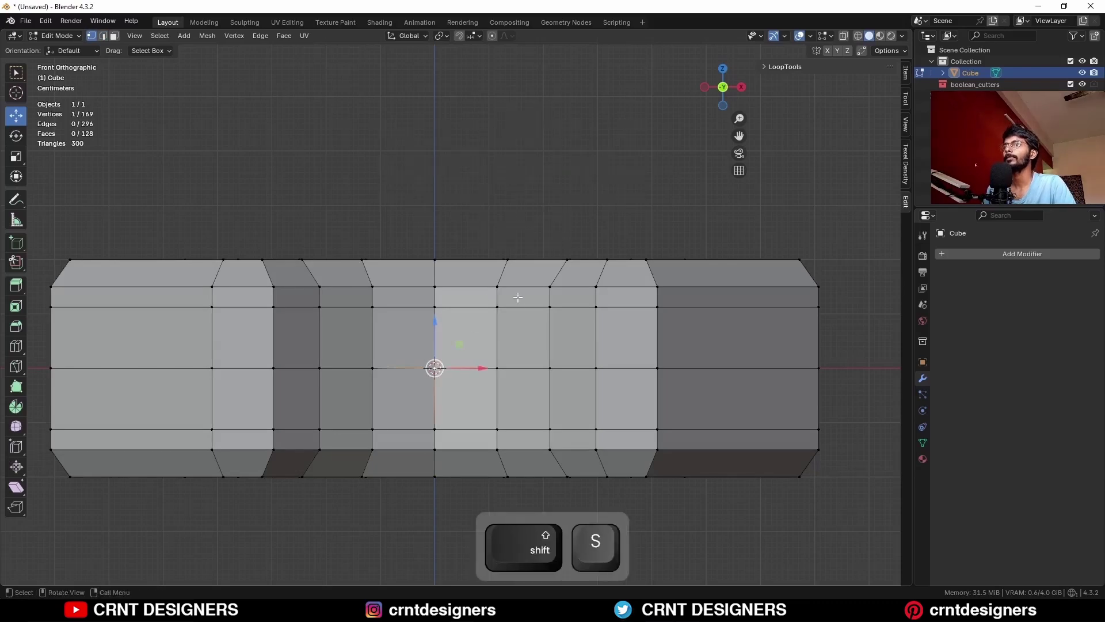
- Add an 8-vertex cylinder at the 3D cursor in Object Mode
{"action": "scroll", "coordinate": [504, 194], "scroll_direction": "down", "scroll_amount": 2}
{"action": "key", "text": "Tab"}
{"action": "key", "text": "shift+a"}
{"action": "mouse_move", "coordinate": [510, 184]}
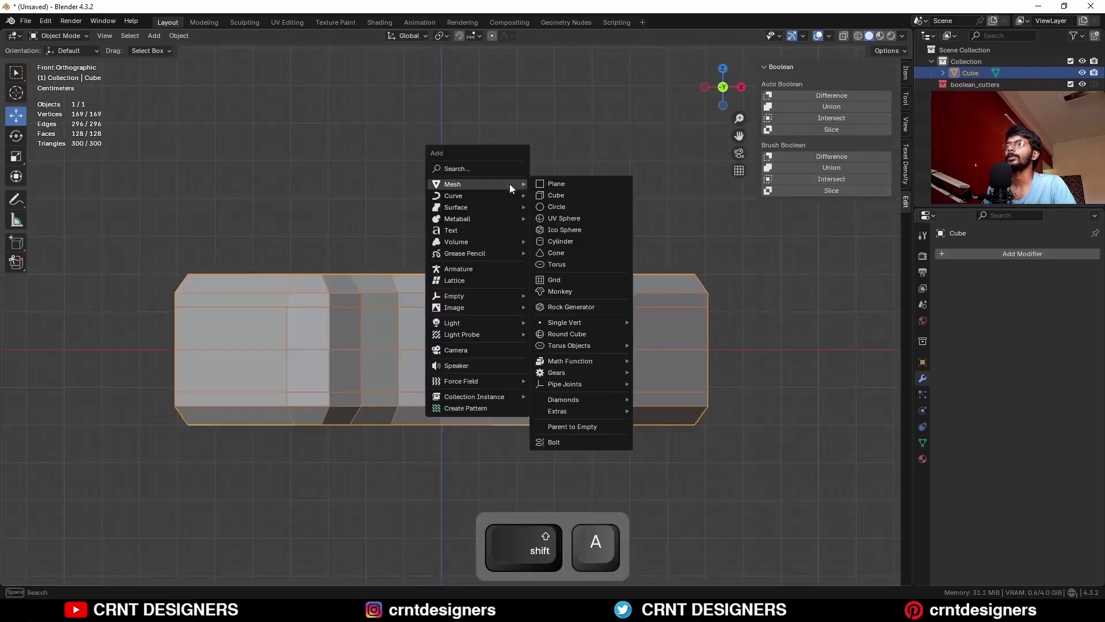
{"action": "left_click", "coordinate": [592, 241]}
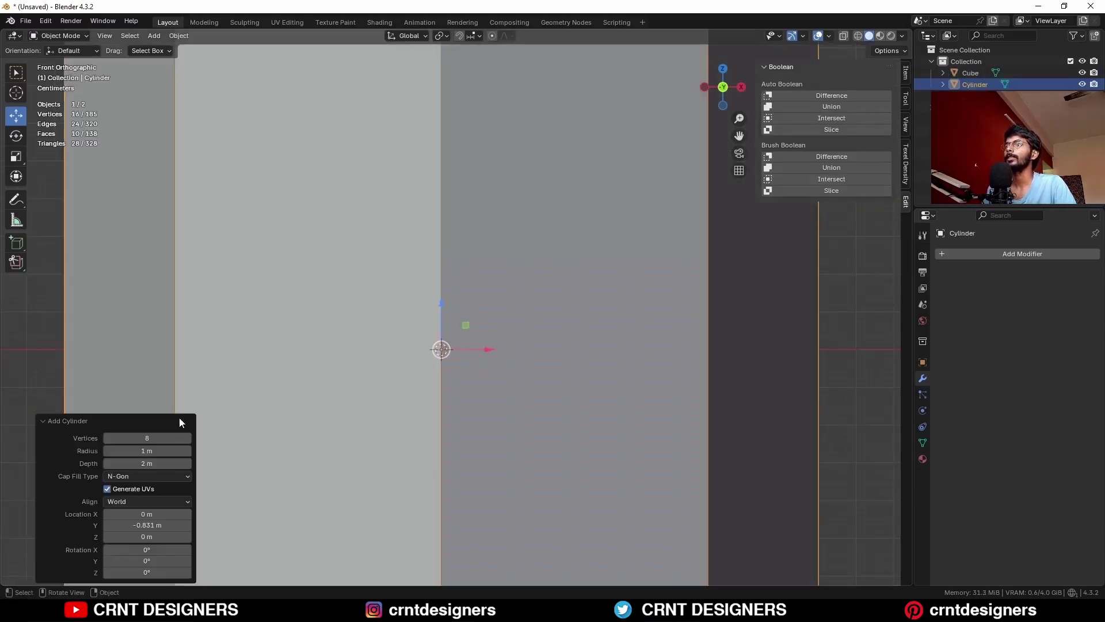
{"action": "scroll", "coordinate": [297, 350], "scroll_direction": "down", "scroll_amount": 5}
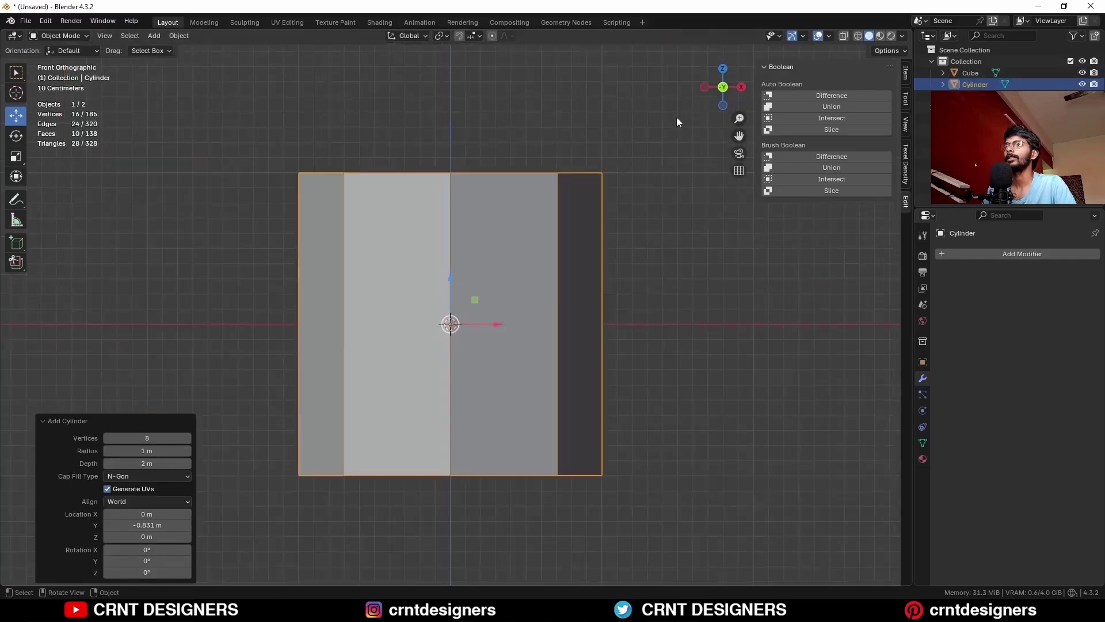
- Rotate the cylinder by 90° to lie along Y and scale it down to about 0.146, refining its size against the notch wall
{"action": "left_click", "coordinate": [739, 87]}
{"action": "key", "text": "r"}
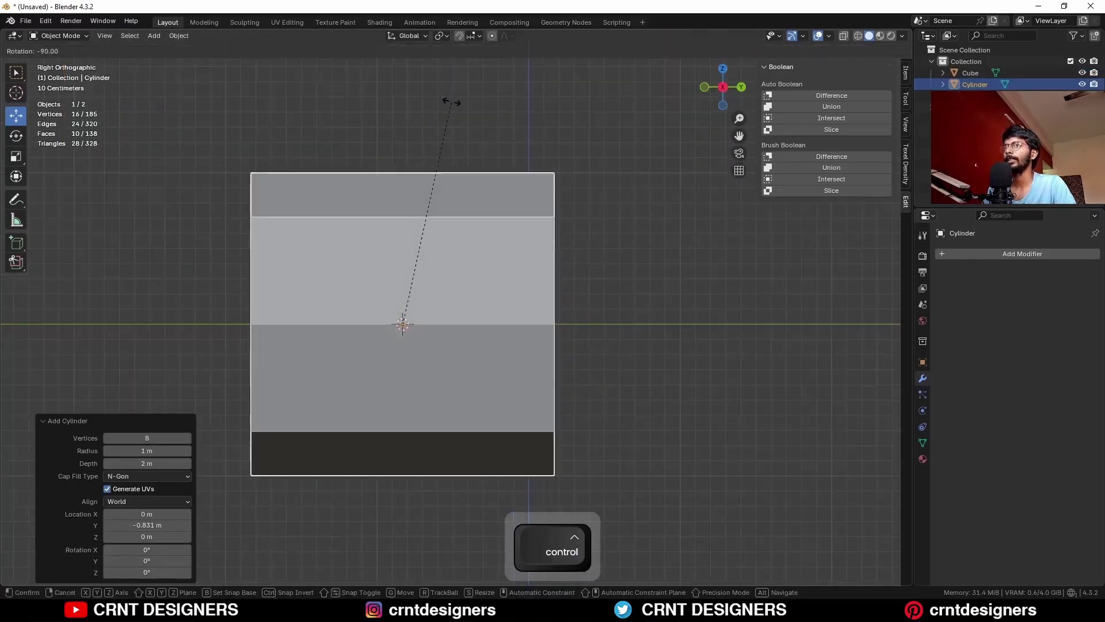
{"action": "left_click", "coordinate": [601, 127], "text": "ctrl"}
{"action": "key", "text": "s"}
{"action": "left_click", "coordinate": [450, 320]}
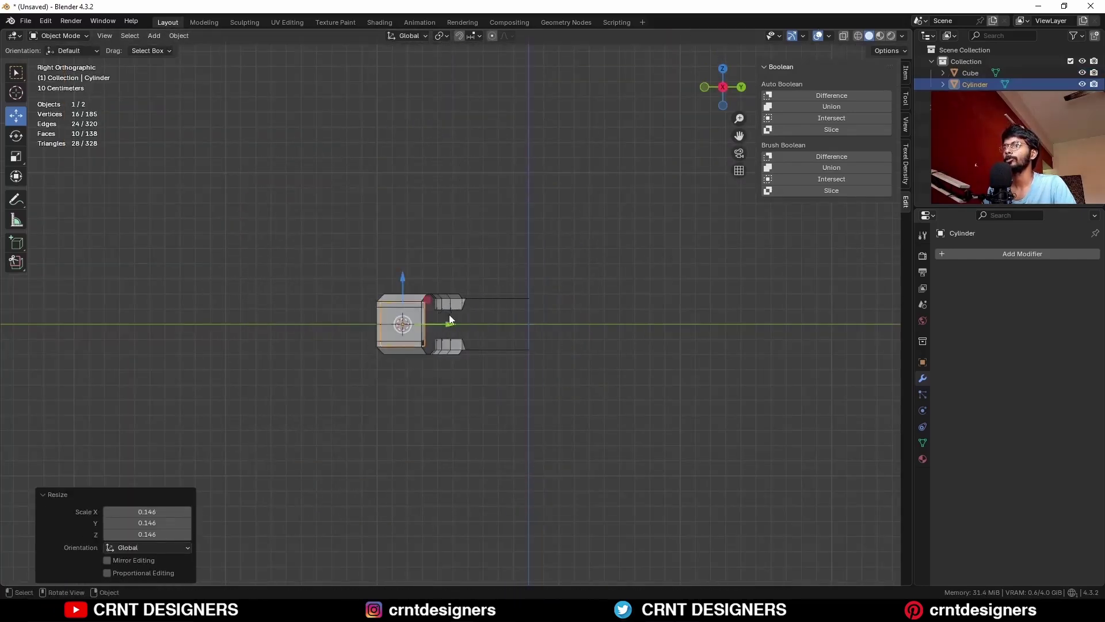
{"action": "left_click", "coordinate": [706, 87]}
{"action": "key", "text": "s"}
{"action": "left_click", "coordinate": [567, 276]}
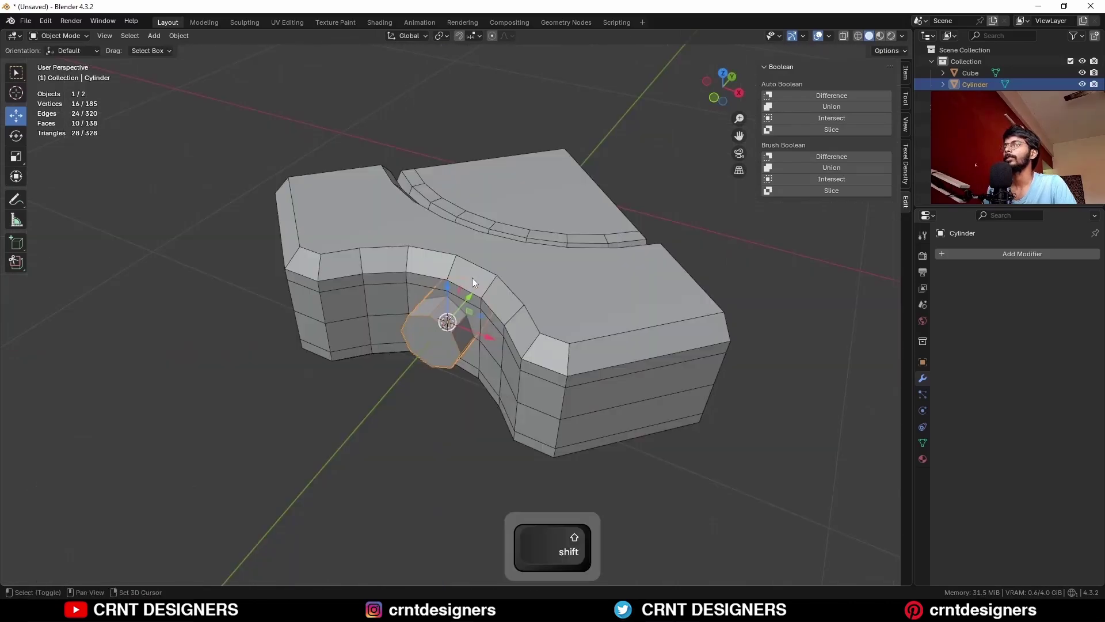
- Join the cylinder to the block with a brush Boolean Union and apply the Boolean modifier
{"action": "left_click", "coordinate": [505, 278], "text": "shift"}
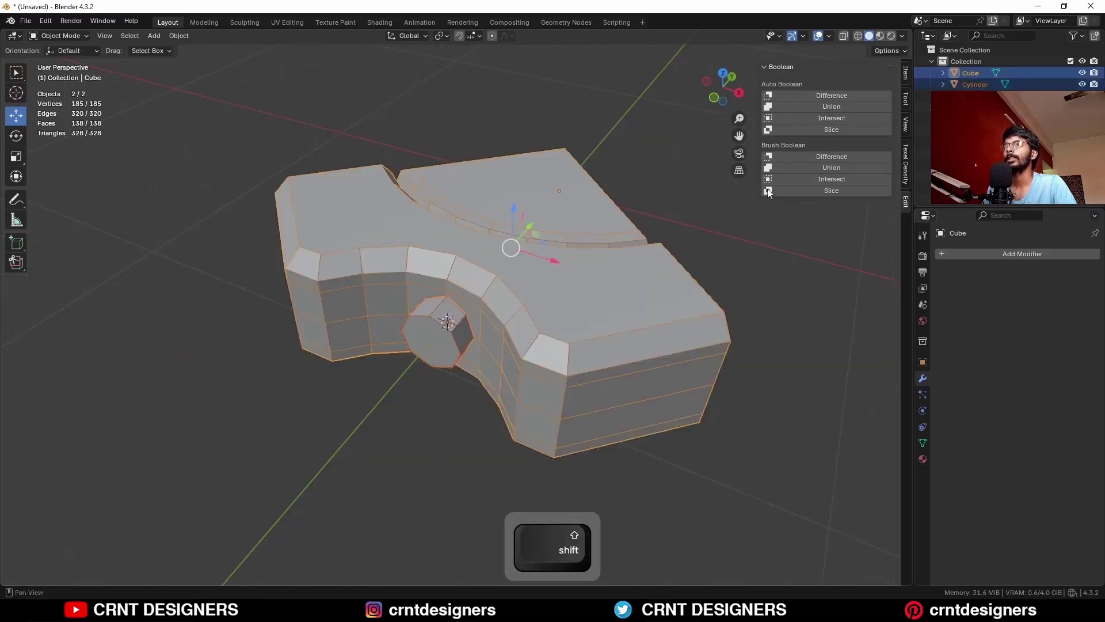
{"action": "left_click", "coordinate": [813, 171]}
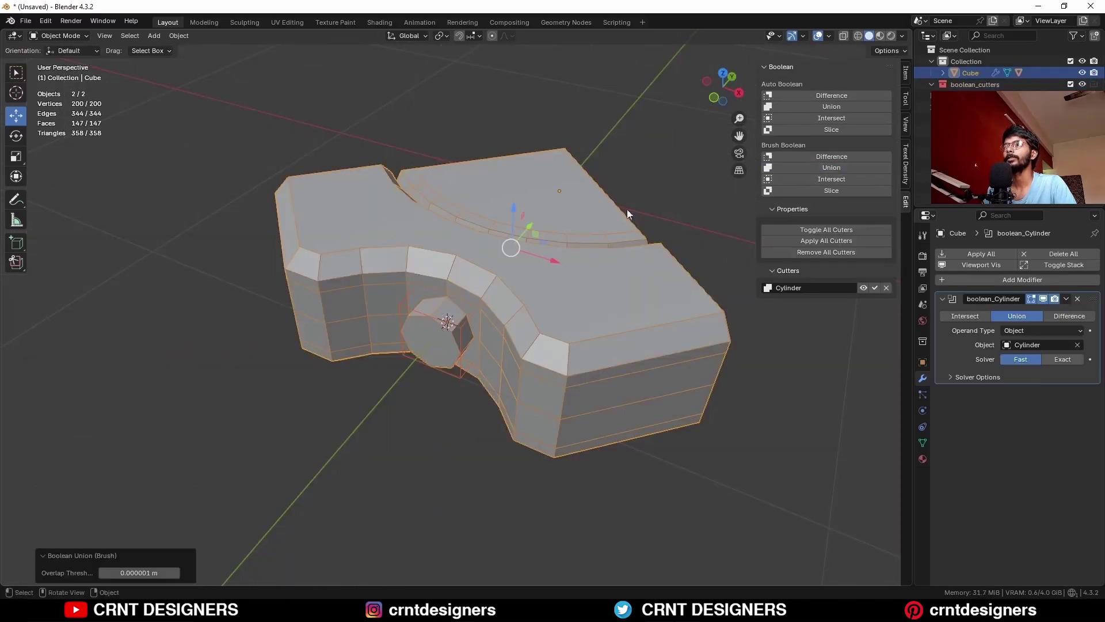
{"action": "mouse_move", "coordinate": [627, 209]}
{"action": "middle_mouse_down"}
{"action": "mouse_move", "coordinate": [475, 147]}
{"action": "mouse_move", "coordinate": [488, 167]}
{"action": "middle_mouse_up"}
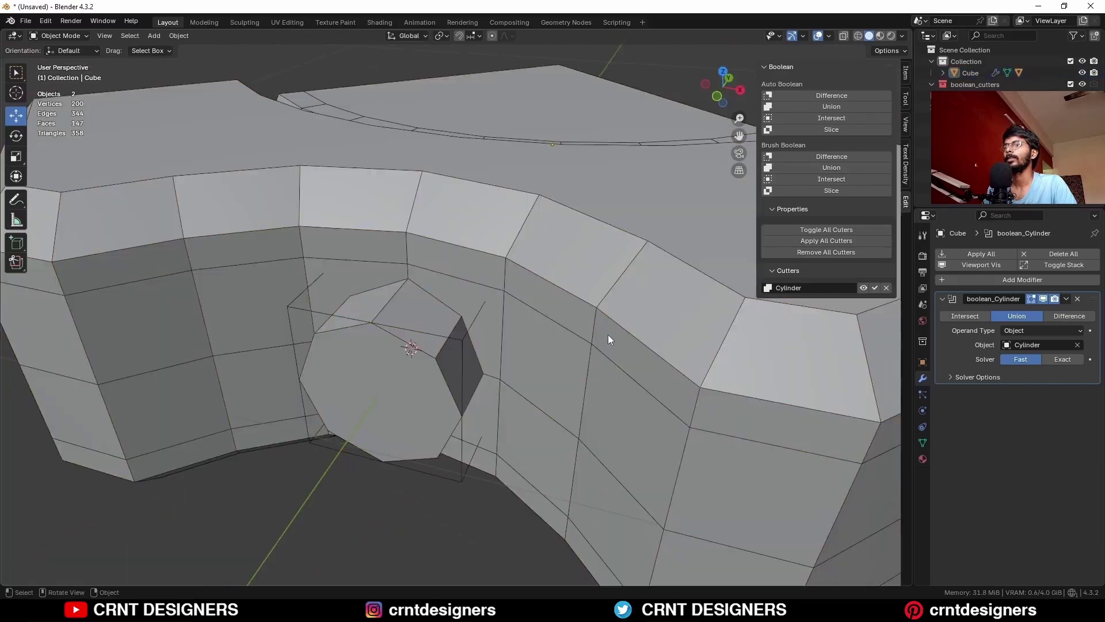
{"action": "left_click", "coordinate": [608, 334]}
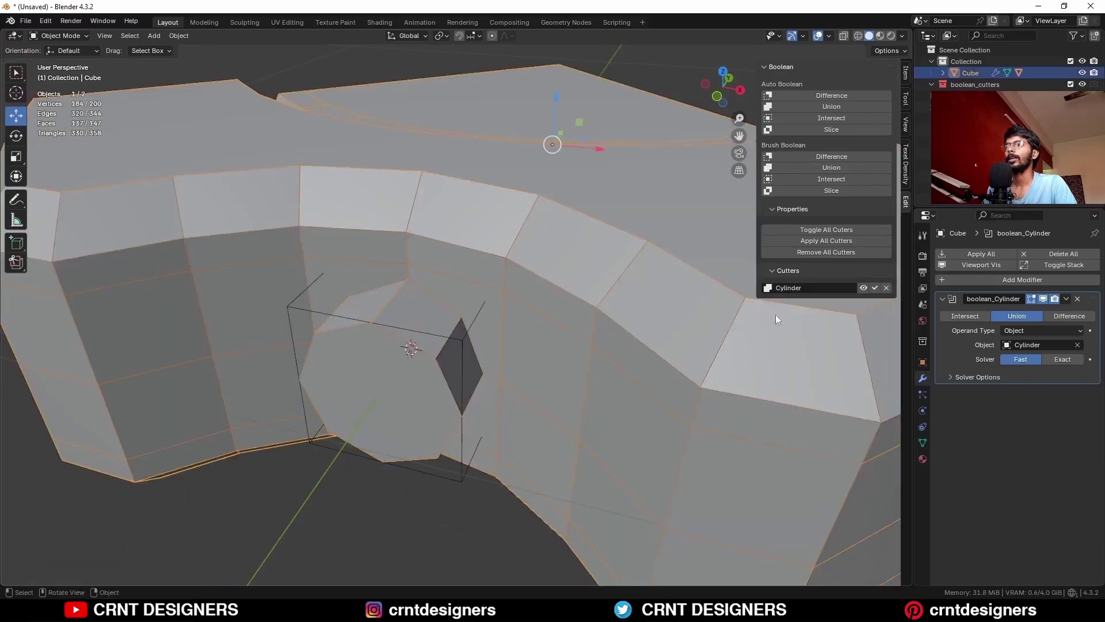
{"action": "left_click", "coordinate": [1065, 299]}
{"action": "left_click", "coordinate": [1058, 309]}
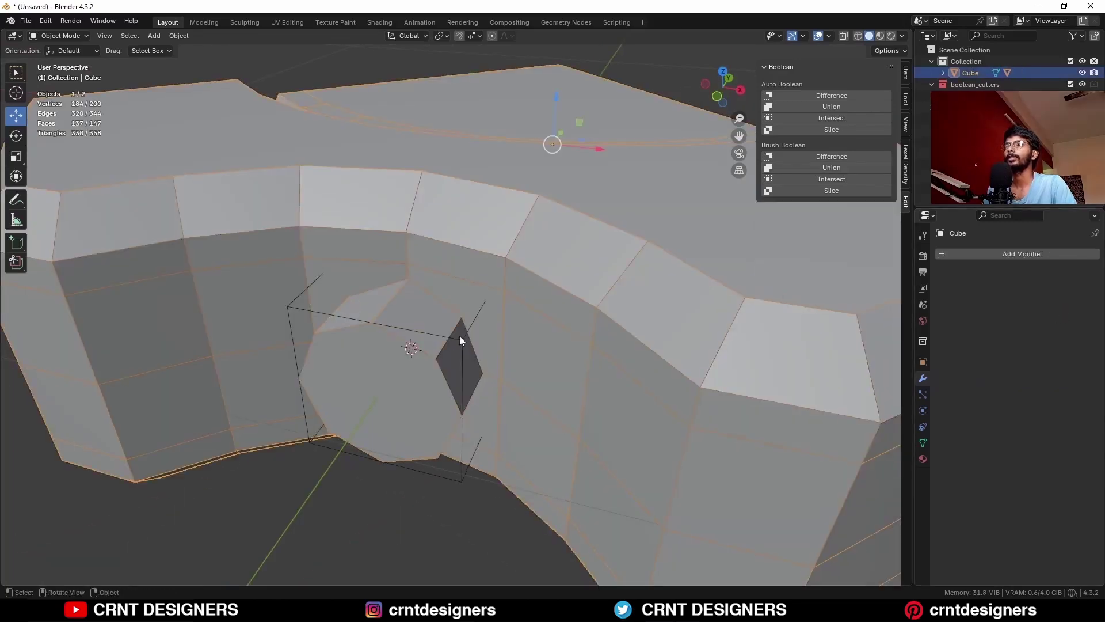
- Delete the leftover cylinder cutter and merge all of the block's vertices by distance
{"action": "left_click", "coordinate": [453, 334]}
{"action": "key", "text": "x"}
{"action": "left_click", "coordinate": [449, 336]}
{"action": "left_click", "coordinate": [447, 332]}
{"action": "key", "text": "Tab"}
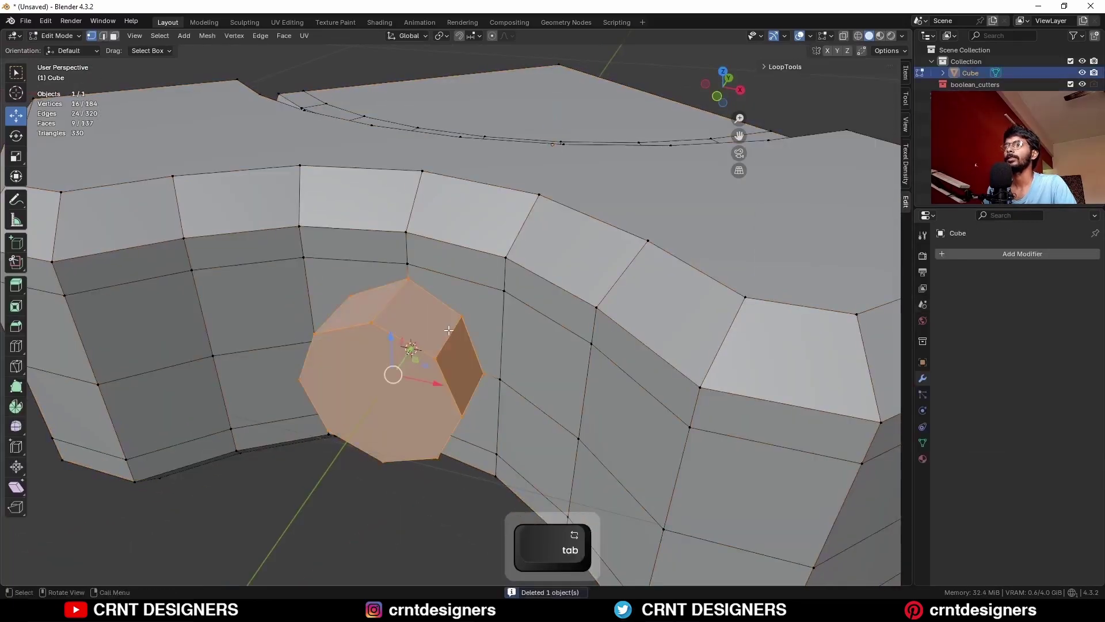
{"action": "key", "text": "a"}
{"action": "key", "text": "m"}
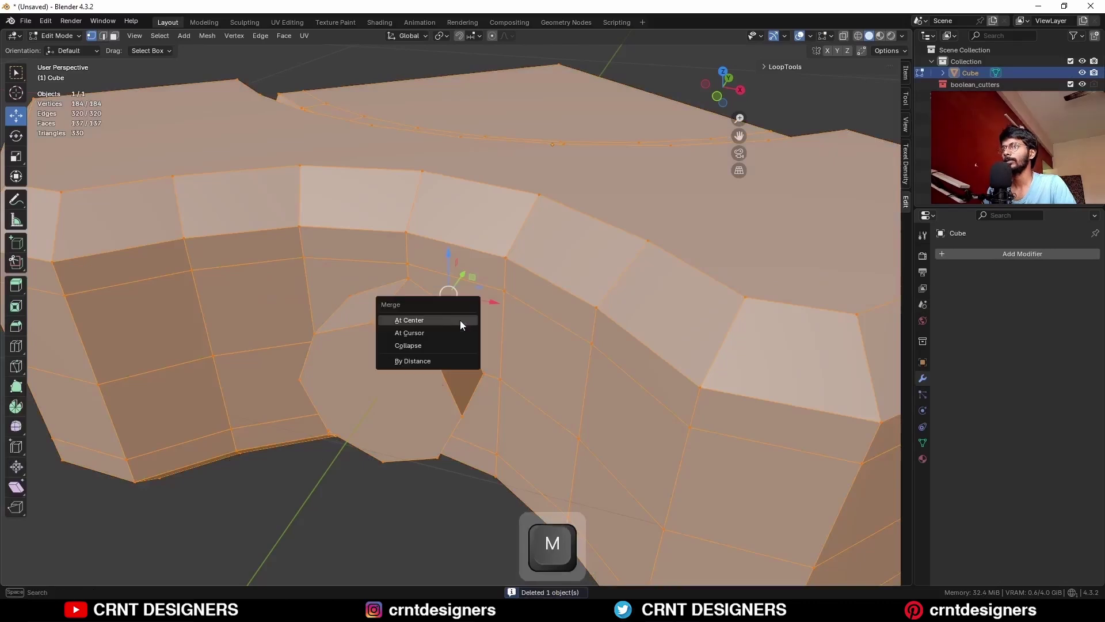
{"action": "left_click", "coordinate": [454, 357]}
{"action": "middle_click_drag", "start_coordinate": [458, 402], "coordinate": [464, 362], "text": "shift"}
- Bevel the edge loop where the cylinder meets the notch wall by 0.007 m with 2 segments
{"action": "key", "text": "2"}
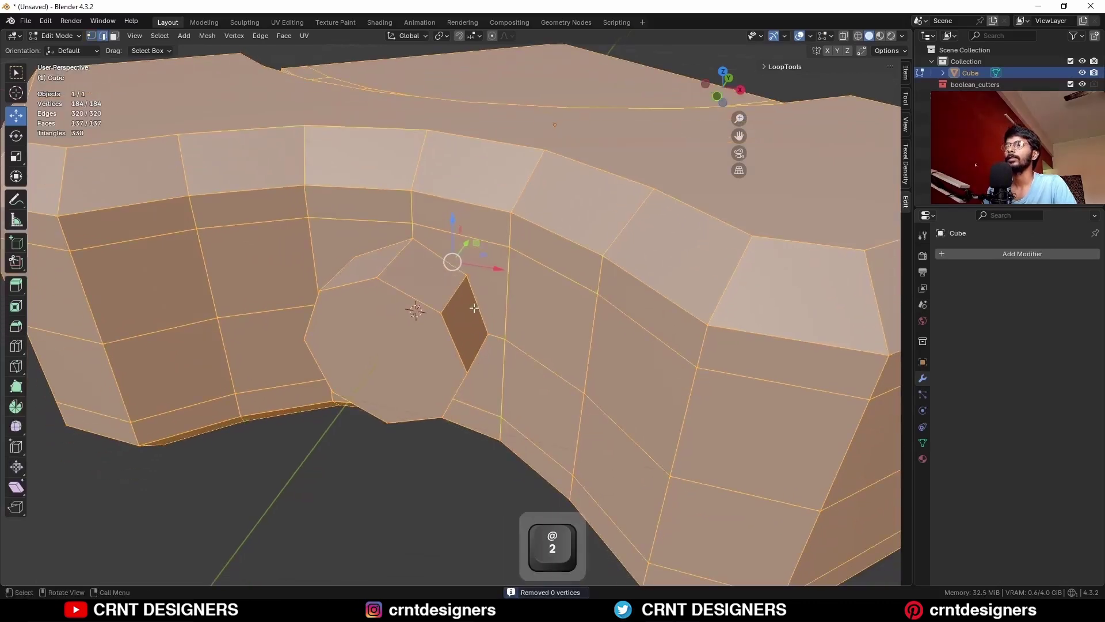
{"action": "left_click", "coordinate": [471, 303], "text": "alt"}
{"action": "left_click", "coordinate": [384, 249], "text": "alt+shift"}
{"action": "middle_click_drag", "start_coordinate": [390, 286], "coordinate": [403, 247]}
{"action": "left_click", "coordinate": [464, 277], "text": "alt+shift"}
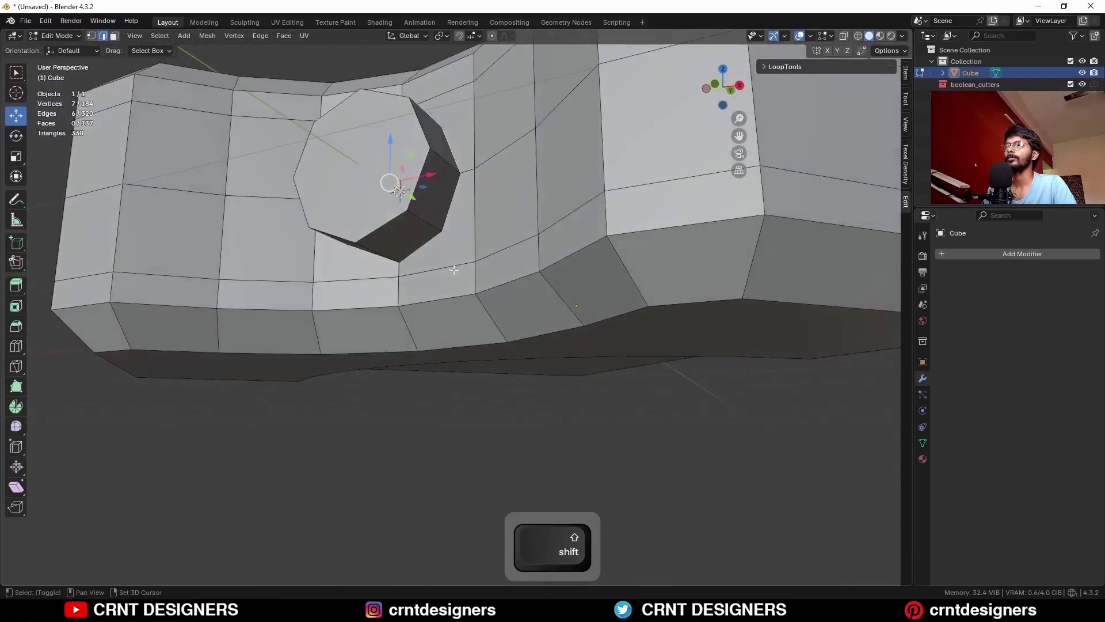
{"action": "left_click", "coordinate": [438, 221], "text": "alt+shift"}
{"action": "key", "text": "ctrl+b"}
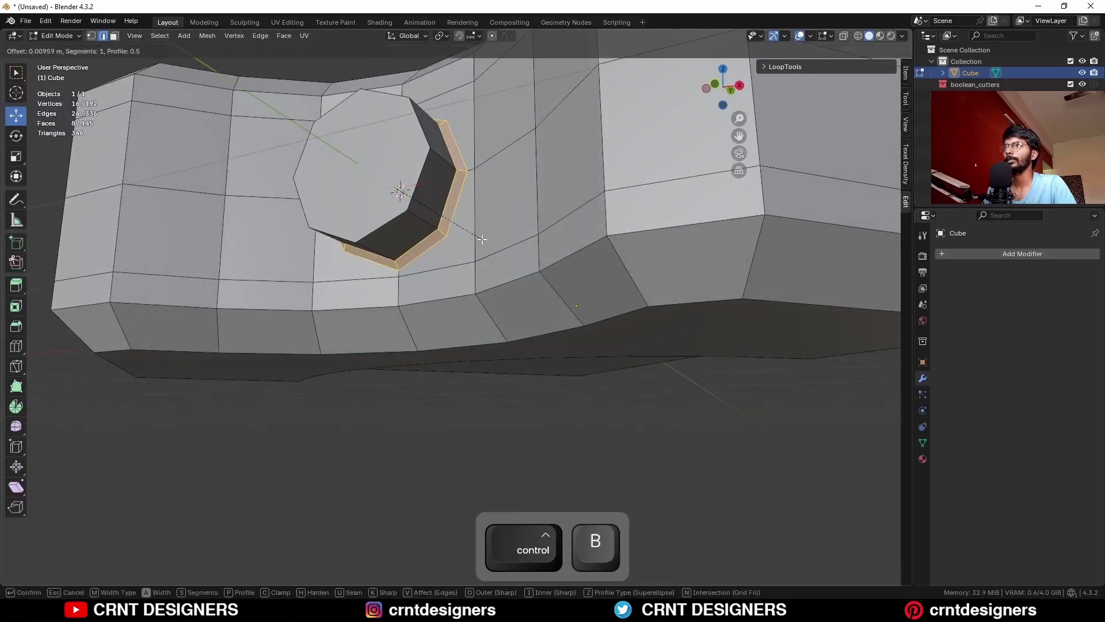
{"action": "scroll", "coordinate": [481, 239], "scroll_direction": "up", "scroll_amount": 1}
{"action": "type", "text": ".007"}
{"action": "left_click", "coordinate": [482, 239]}
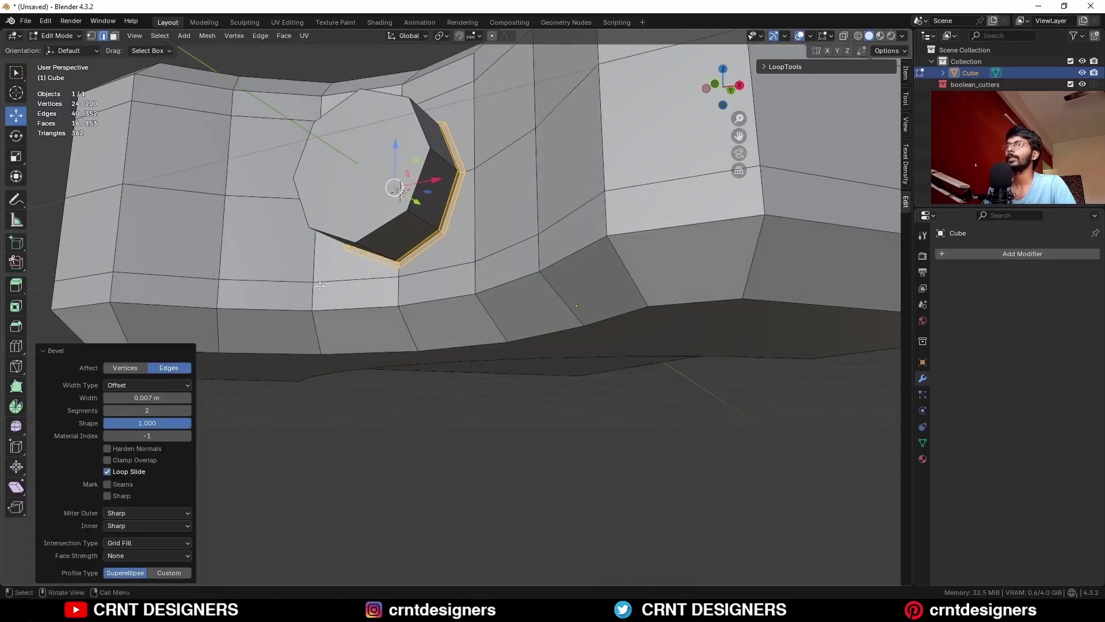
- Connect the upper corners of the cylinder's bevelled loop to the nearest grid vertices on the notch wall
{"action": "middle_click_drag", "start_coordinate": [319, 286], "coordinate": [350, 351]}
{"action": "left_click", "coordinate": [455, 275]}
{"action": "middle_click_drag", "start_coordinate": [476, 256], "coordinate": [497, 308], "text": "shift"}
{"action": "scroll", "coordinate": [489, 310], "scroll_direction": "up", "scroll_amount": 2}
{"action": "key", "text": "1"}
{"action": "left_click", "coordinate": [396, 326]}
{"action": "left_click", "coordinate": [339, 288], "text": "shift"}
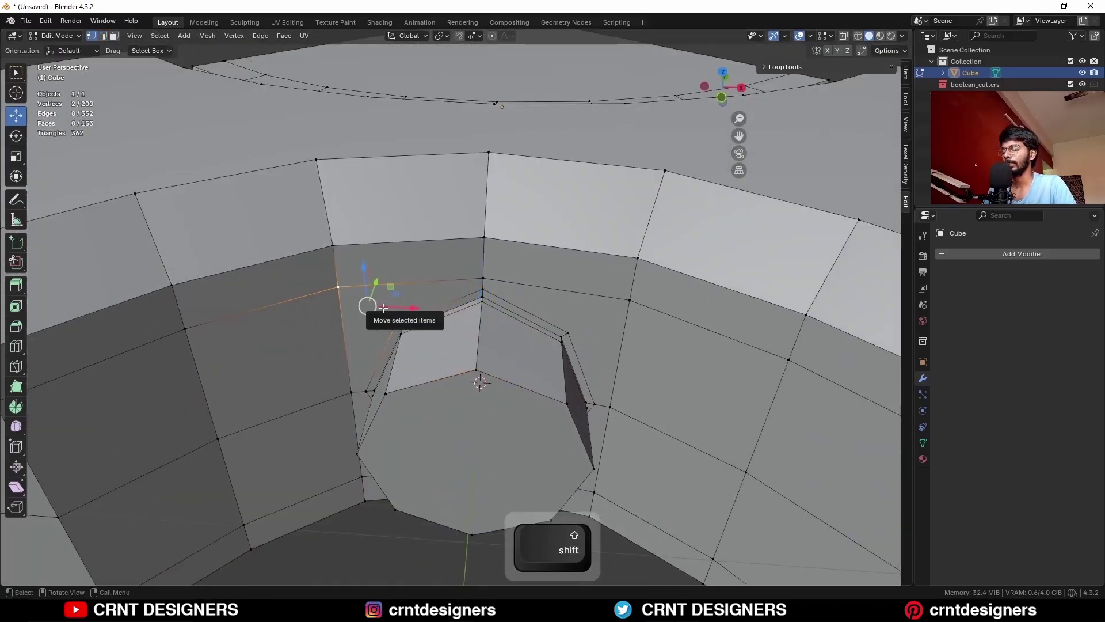
{"action": "key", "text": "j"}
{"action": "left_click", "coordinate": [568, 333]}
{"action": "middle_click_drag", "start_coordinate": [603, 408], "coordinate": [593, 345]}
- Connect the lower corners of the cylinder's bevelled loop to the nearest notch wall vertices and return to Object Mode
{"action": "left_click", "coordinate": [518, 292]}
{"action": "left_click", "coordinate": [572, 338], "text": "shift"}
{"action": "key", "text": "j"}
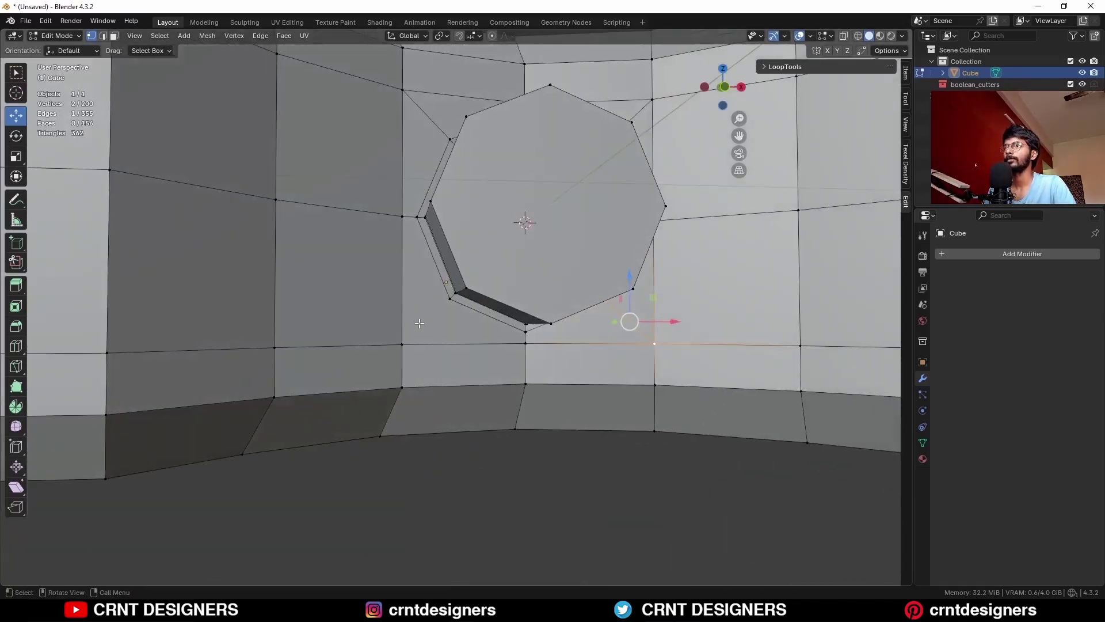
{"action": "left_click", "coordinate": [450, 294]}
{"action": "left_click", "coordinate": [403, 343], "text": "shift"}
{"action": "key", "text": "j"}
{"action": "key", "text": "Tab"}
- Add a level 2 Subdivision modifier to the block and preview it with the viewport overlays toggled
{"action": "middle_click_drag", "start_coordinate": [535, 318], "coordinate": [531, 357]}
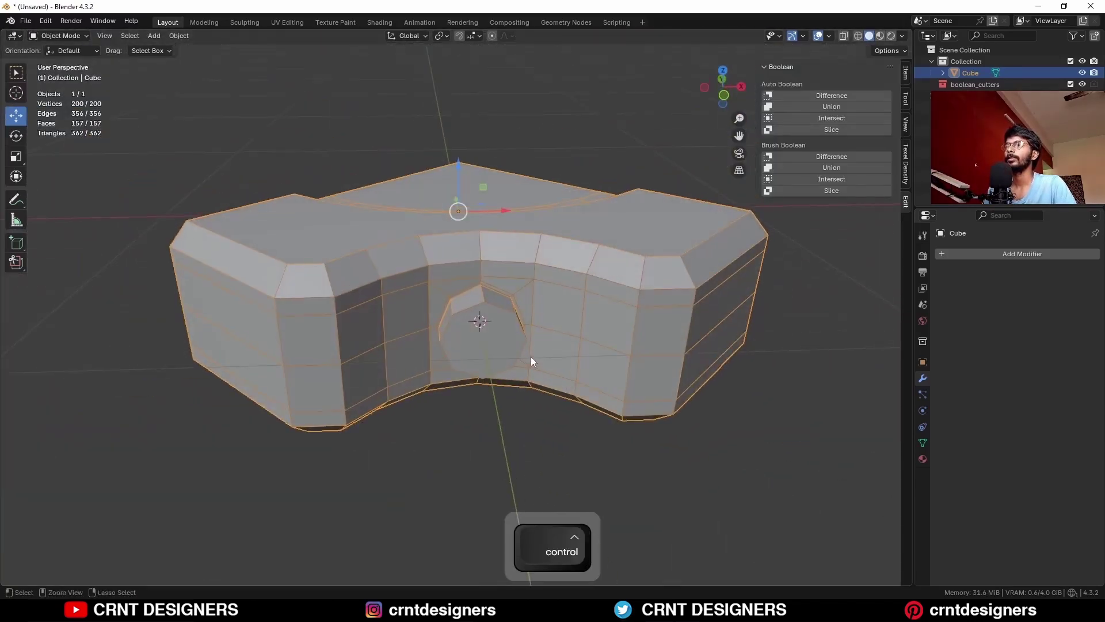
{"action": "key", "text": "ctrl+2"}
{"action": "key", "text": "alt+shift+z"}
{"action": "scroll", "coordinate": [520, 324], "scroll_direction": "down", "scroll_amount": 2}
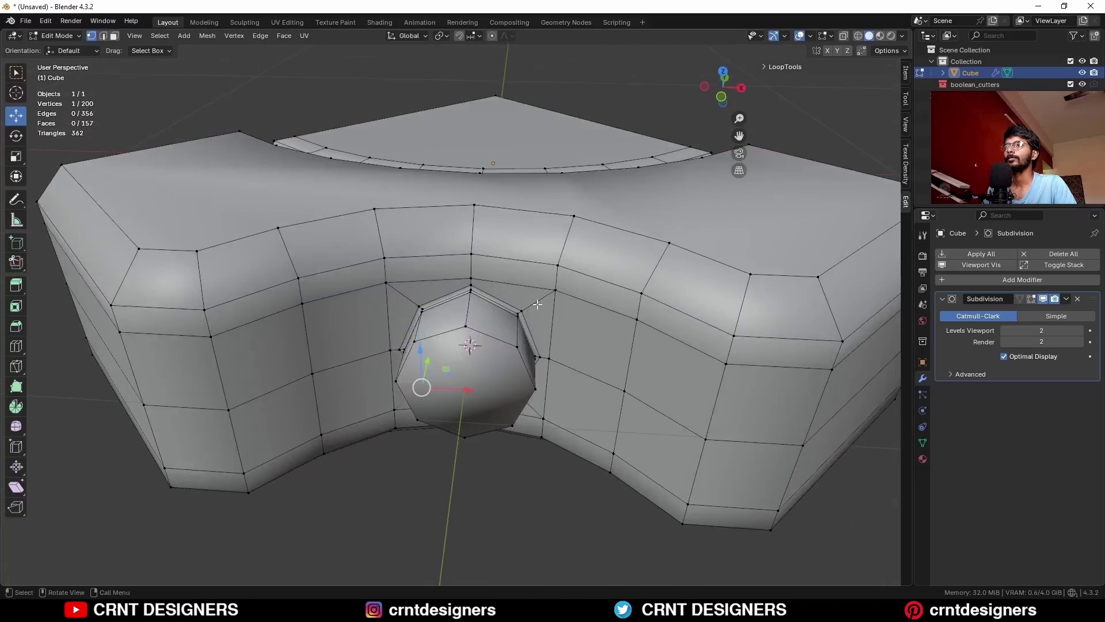
- Inset the cylinder's circularised end face by about 0.019 m and extrude the inner face about 0.032 m inward
{"action": "key", "text": "3"}
{"action": "left_click", "coordinate": [489, 387]}
{"action": "middle_click_drag", "start_coordinate": [489, 387], "coordinate": [482, 367]}
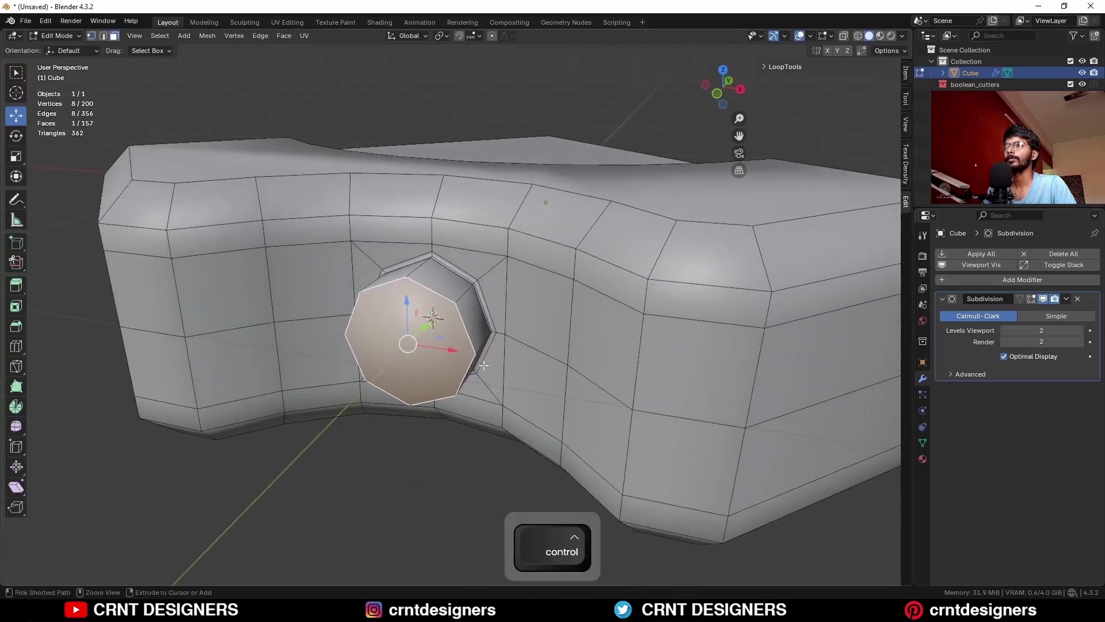
{"action": "key", "text": "i"}
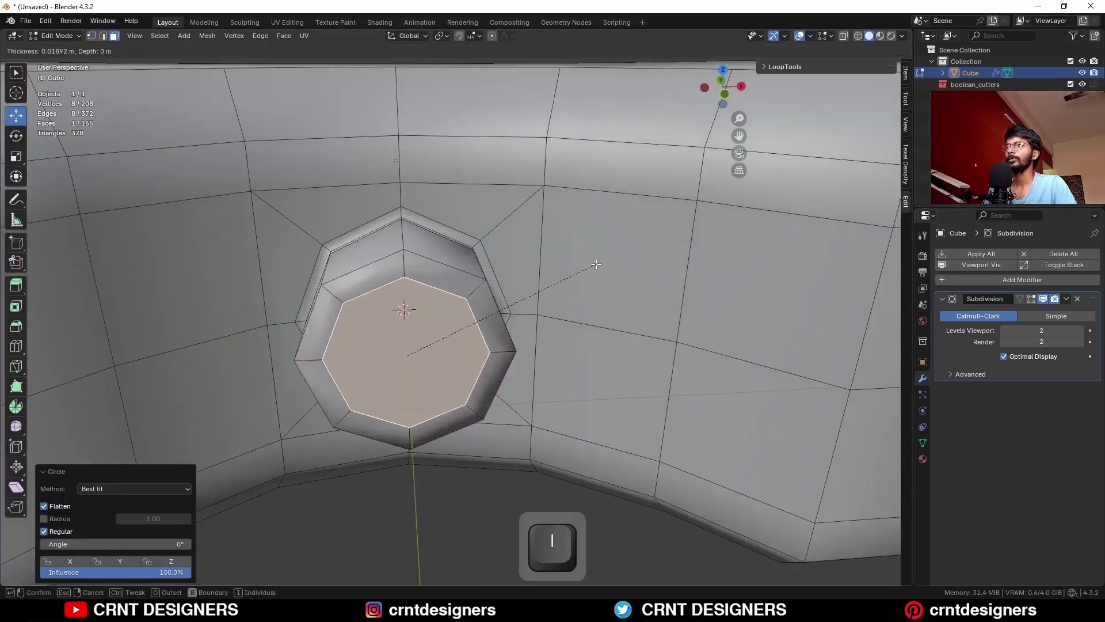
{"action": "left_click", "coordinate": [595, 263]}
{"action": "middle_click_drag", "start_coordinate": [597, 261], "coordinate": [495, 286]}
{"action": "key", "text": "e"}
{"action": "left_click", "coordinate": [446, 305]}
- Inset the recessed end face by about 0.005 m and extrude it outward as a plug protruding past the cylinder's rim
{"action": "key", "text": "i"}
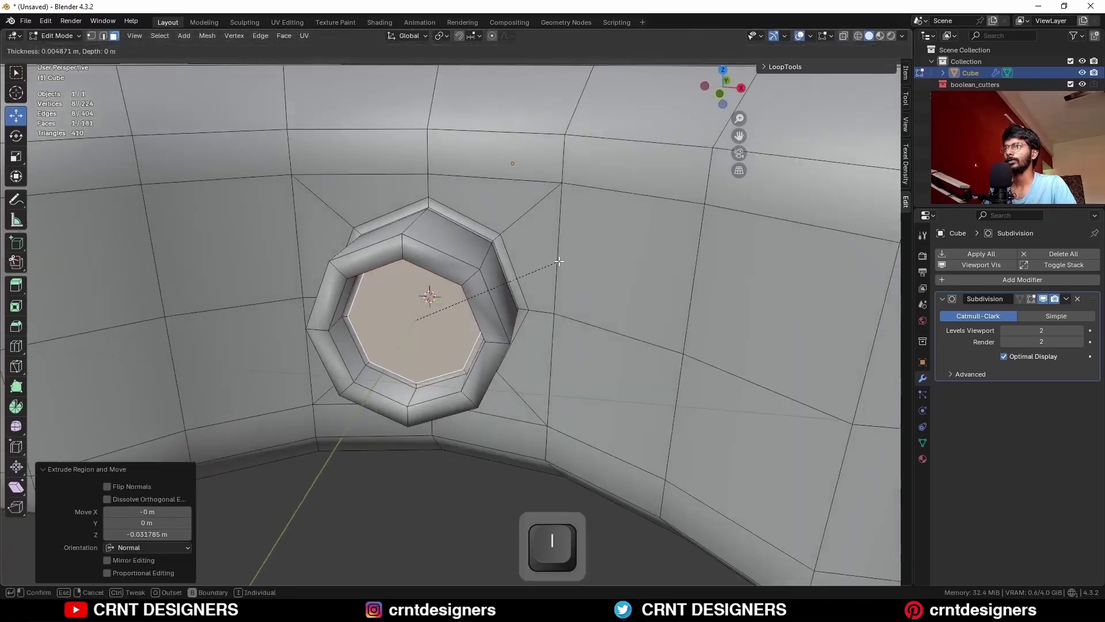
{"action": "left_click", "coordinate": [561, 261]}
{"action": "middle_click_drag", "start_coordinate": [561, 260], "coordinate": [599, 319]}
{"action": "key", "text": "e"}
{"action": "left_click", "coordinate": [434, 311]}
- Bevel the inner and outer edge loops of the cylinder's rim by about 0.0025 m with 2 segments
{"action": "key", "text": "2"}
{"action": "left_click", "coordinate": [555, 296], "text": "alt"}
{"action": "key", "text": "ctrl+b"}
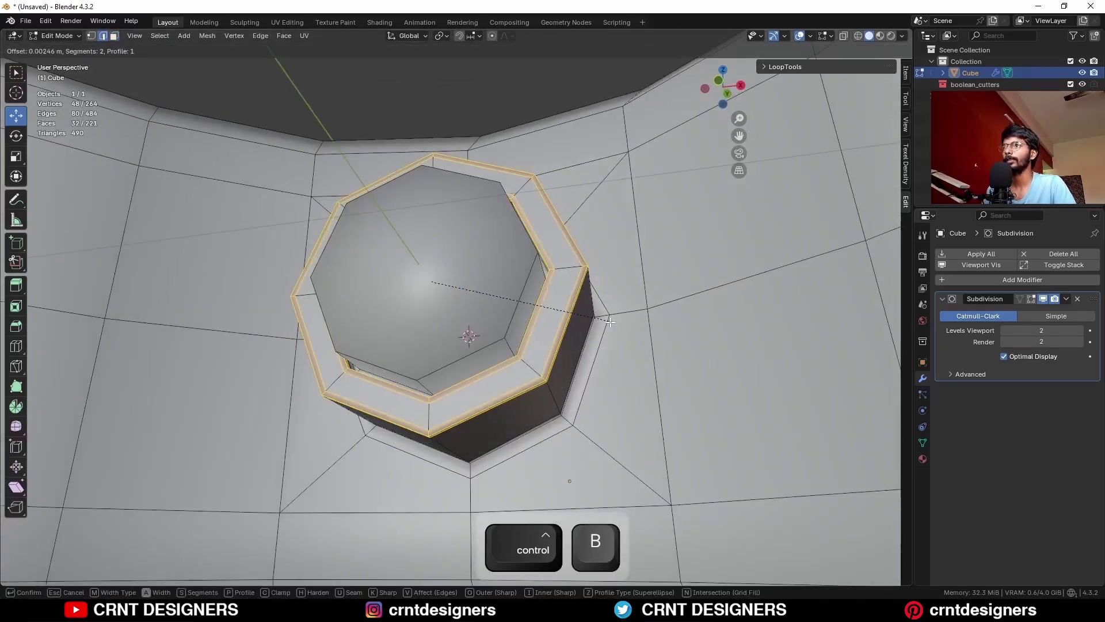
{"action": "left_click", "coordinate": [609, 322]}
- Chamfer the front edge of the plug inside the cylinder with a single-segment bevel
{"action": "key", "text": "3"}
{"action": "left_click", "coordinate": [495, 302]}
{"action": "key", "text": "Tab"}
{"action": "middle_click_drag", "start_coordinate": [510, 301], "coordinate": [484, 333]}
{"action": "key", "text": "Tab"}
{"action": "key", "text": "ctrl+b"}
{"action": "scroll", "coordinate": [486, 332], "scroll_direction": "down", "scroll_amount": 1}
{"action": "left_click", "coordinate": [491, 332]}
- Bevel both edge loops of the plug's chamfer and preview the smoothed cylinder with the viewport overlays hidden
{"action": "key", "text": "2"}
{"action": "key", "text": "ctrl+b"}
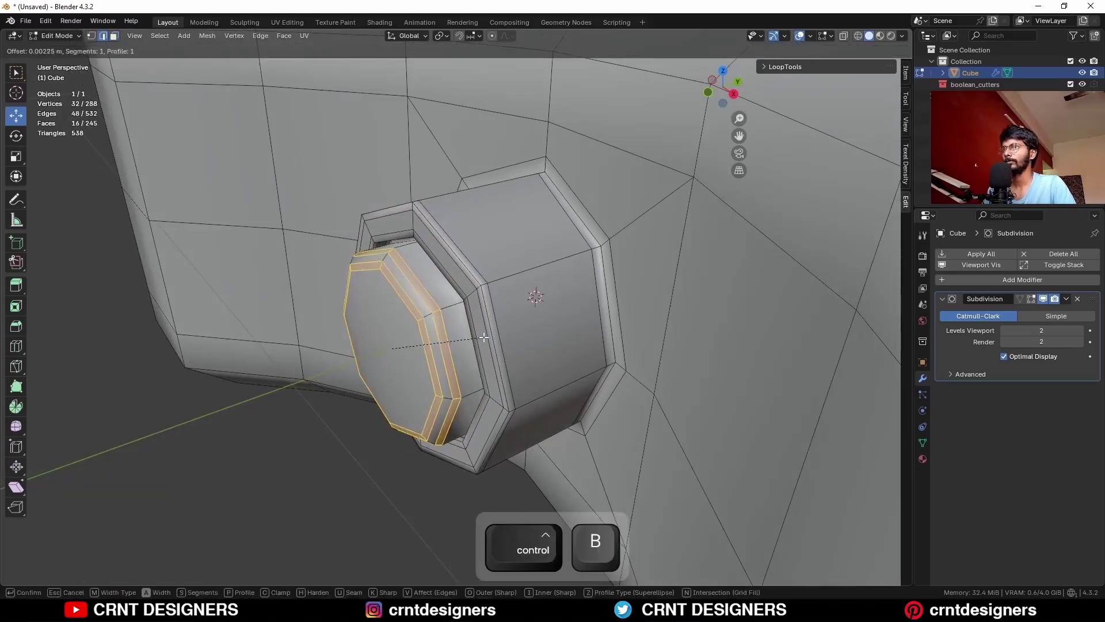
{"action": "scroll", "coordinate": [484, 338], "scroll_direction": "up", "scroll_amount": 1}
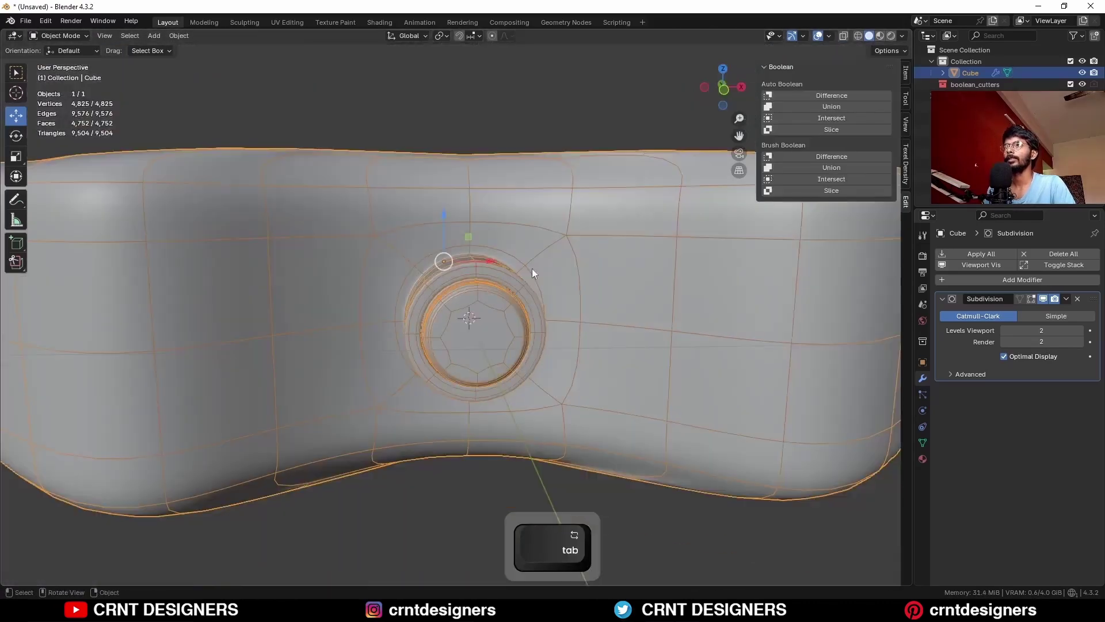
{"action": "middle_click_drag", "start_coordinate": [531, 268], "coordinate": [406, 369]}
{"action": "key", "text": "alt+shift+z"}
{"action": "scroll", "coordinate": [537, 296], "scroll_direction": "up", "scroll_amount": 3}
{"action": "scroll", "coordinate": [507, 312], "scroll_direction": "down", "scroll_amount": 4}
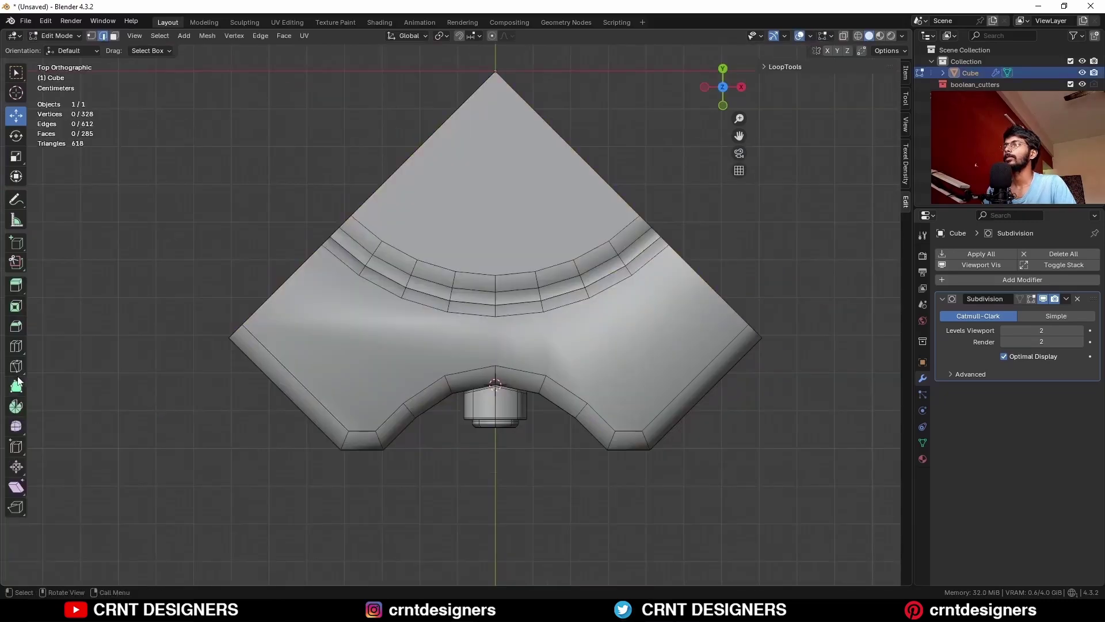
- With the Knife Topology Tool in top view, connect the notch's middle vertex and its next two +X vertices to the recess rim
{"action": "key", "text": "1"}
{"action": "left_click", "coordinate": [495, 366]}
{"action": "left_click", "coordinate": [495, 366]}
{"action": "key", "text": "space"}
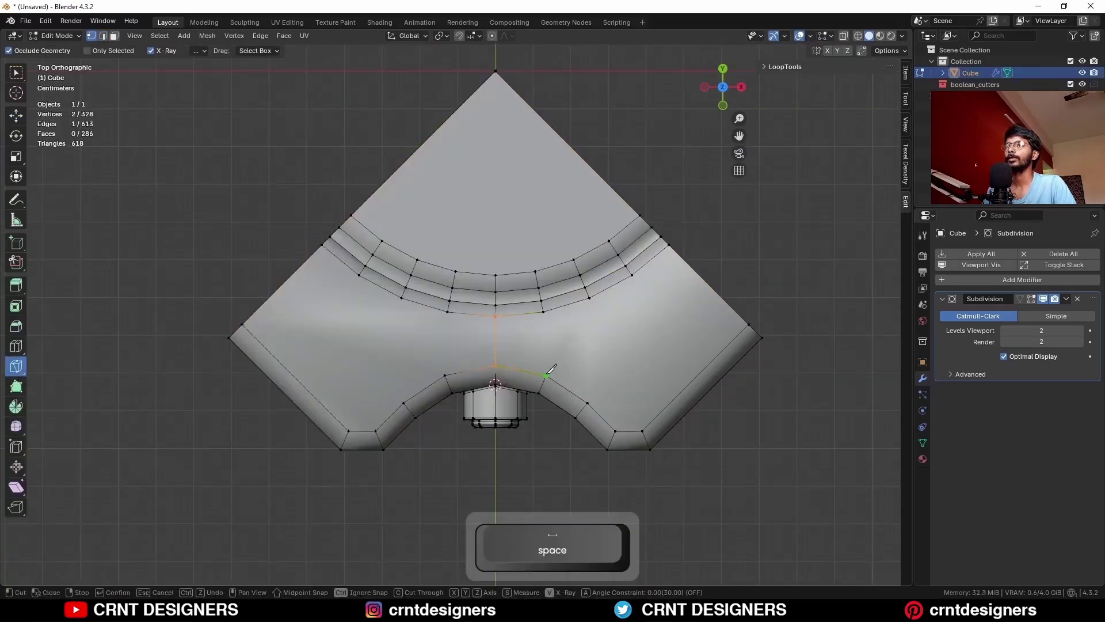
{"action": "left_click", "coordinate": [543, 312]}
{"action": "key", "text": "space"}
{"action": "left_click", "coordinate": [589, 297]}
{"action": "left_click", "coordinate": [587, 403]}
{"action": "key", "text": "space"}
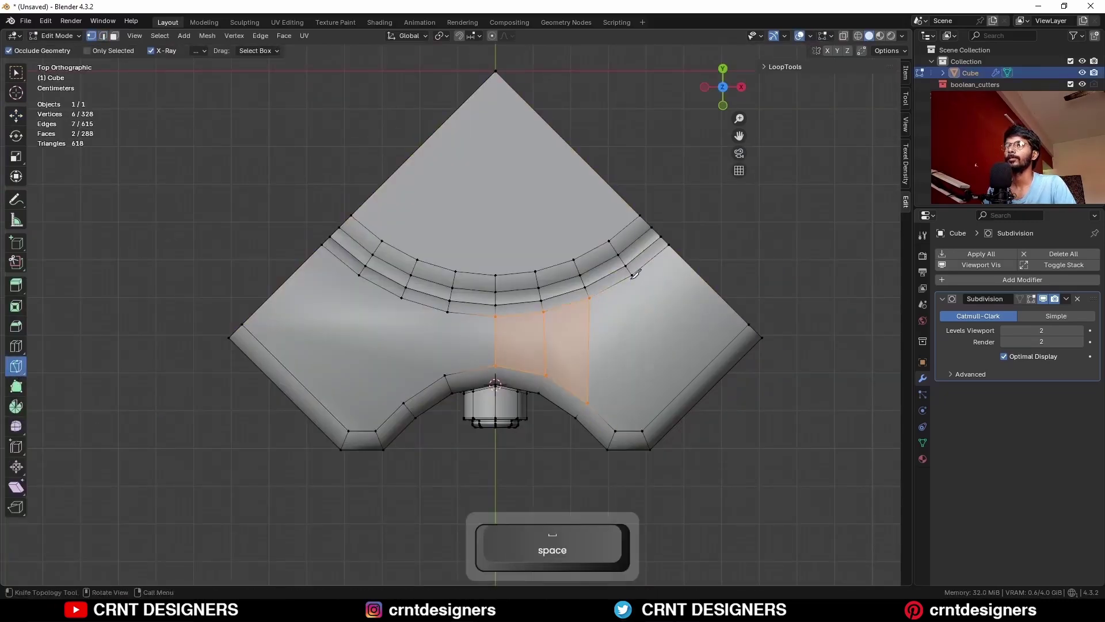
- Cut from the recess rim across the +X arm's outer edge, connect the arm's corner to the rim, and check the face loops
{"action": "left_click", "coordinate": [631, 275]}
{"action": "left_click", "coordinate": [788, 456]}
{"action": "key", "text": "space"}
{"action": "left_click", "coordinate": [644, 430]}
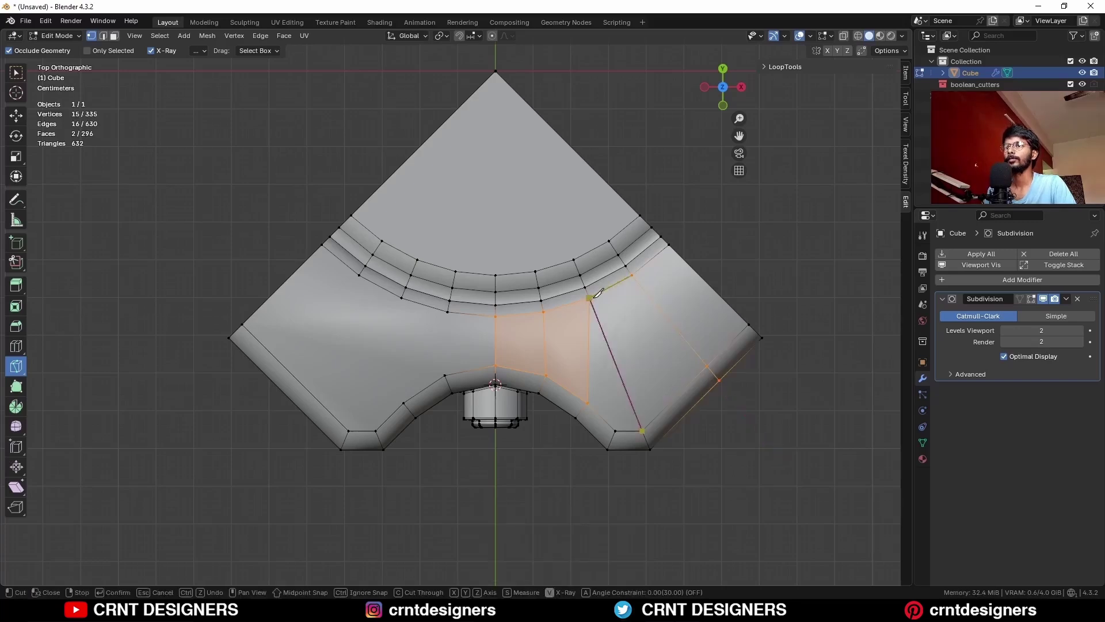
{"action": "key", "text": "space"}
{"action": "left_click", "coordinate": [560, 347], "text": "alt"}
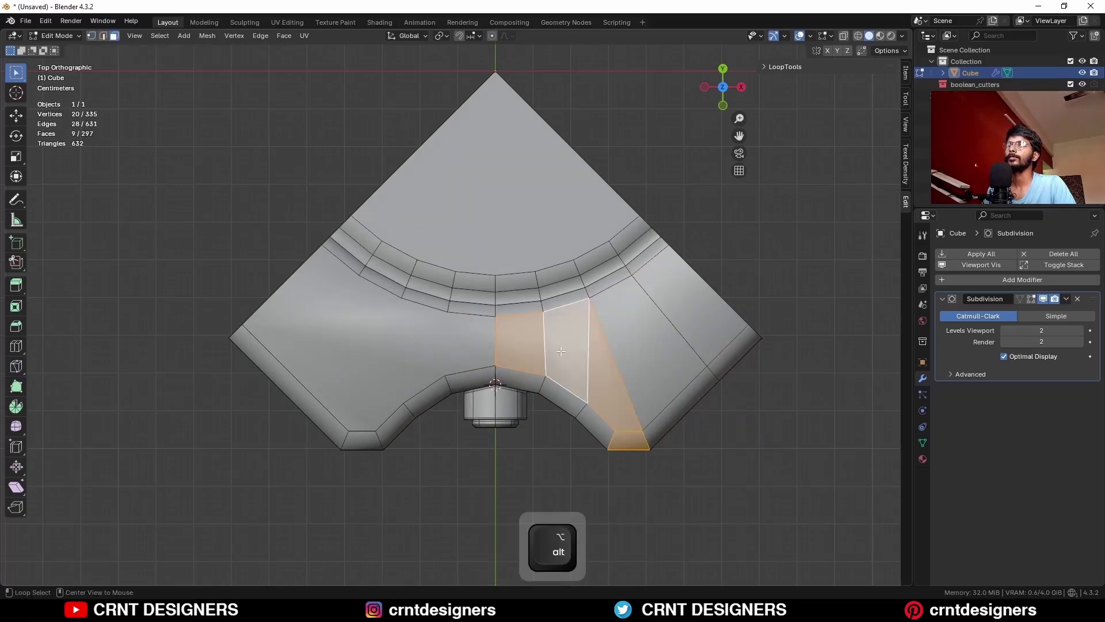
{"action": "left_click", "coordinate": [742, 277]}
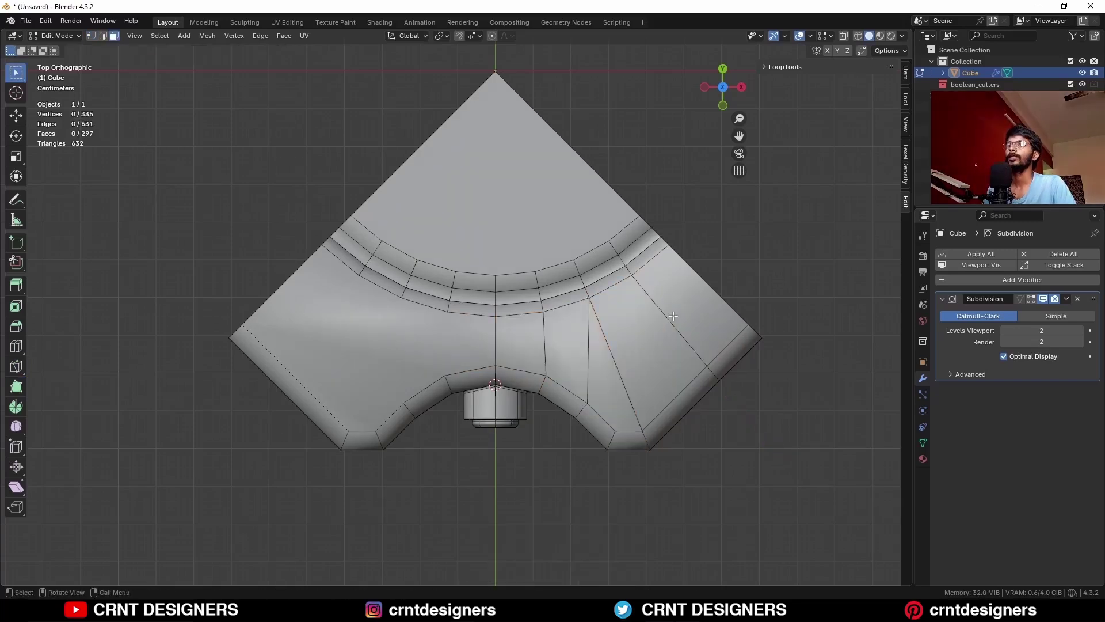
{"action": "left_click", "coordinate": [659, 322], "text": "alt"}
- Apply the block's rotation and symmetrize the whole mesh so the new cuts are mirrored onto the -X half
{"action": "key", "text": "Tab"}
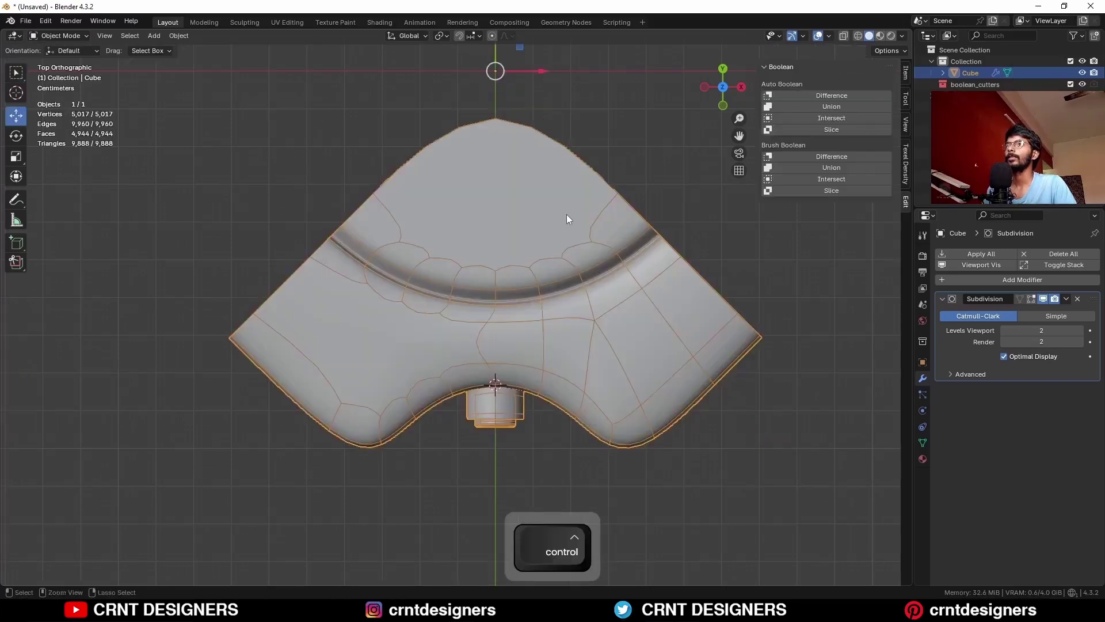
{"action": "key", "text": "ctrl+a"}
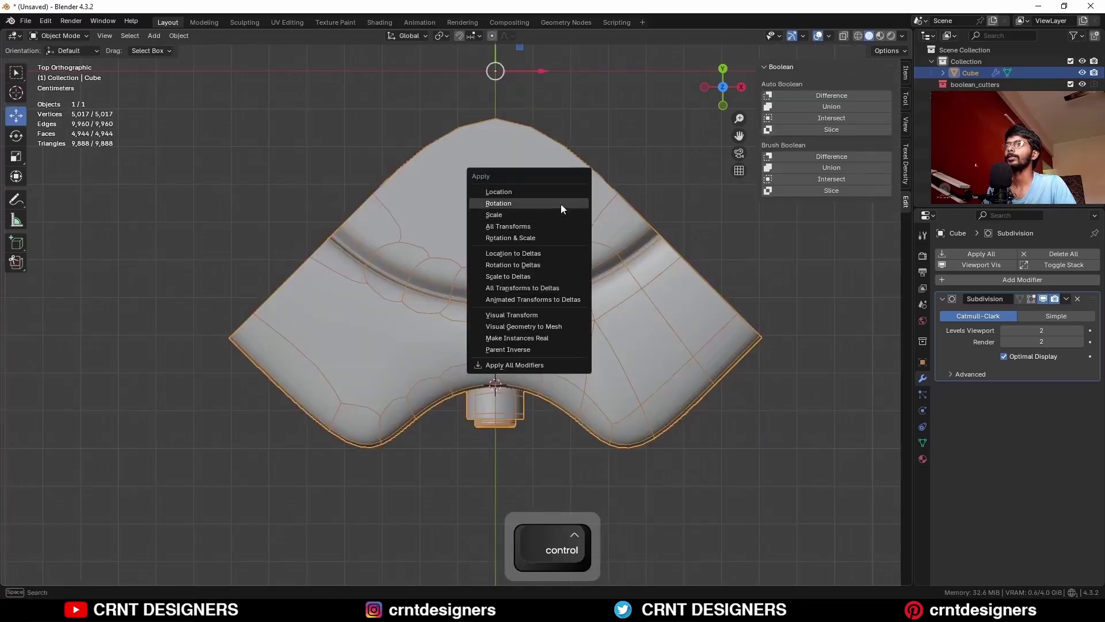
{"action": "left_click", "coordinate": [561, 204]}
{"action": "key", "text": "Tab"}
{"action": "key", "text": "a"}
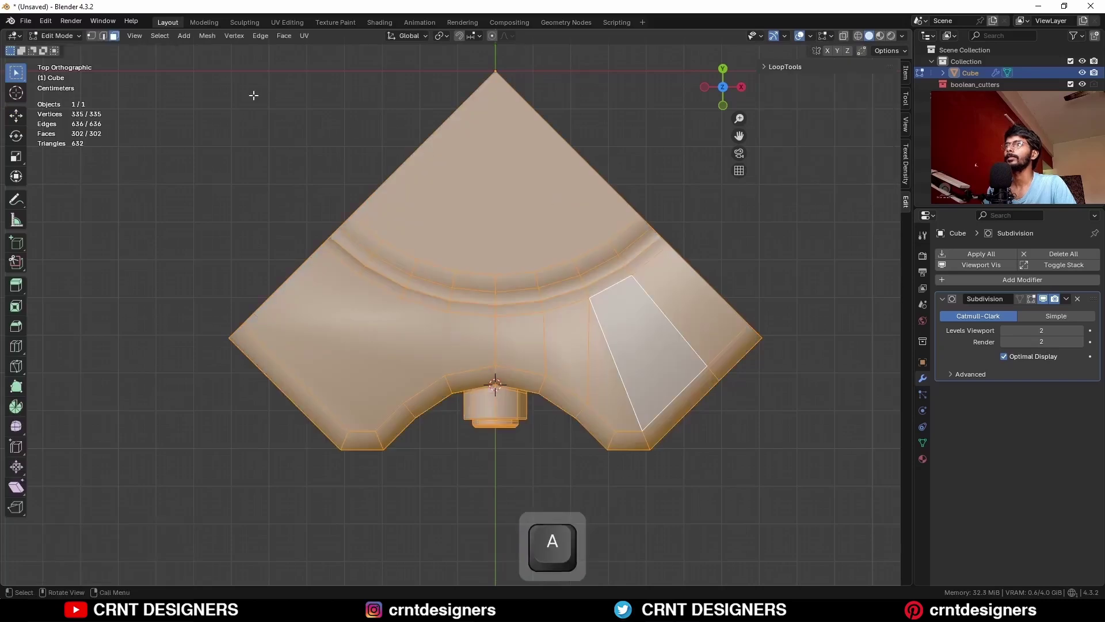
{"action": "left_click", "coordinate": [207, 36]}
{"action": "left_click", "coordinate": [228, 181]}
{"action": "left_click", "coordinate": [151, 281]}
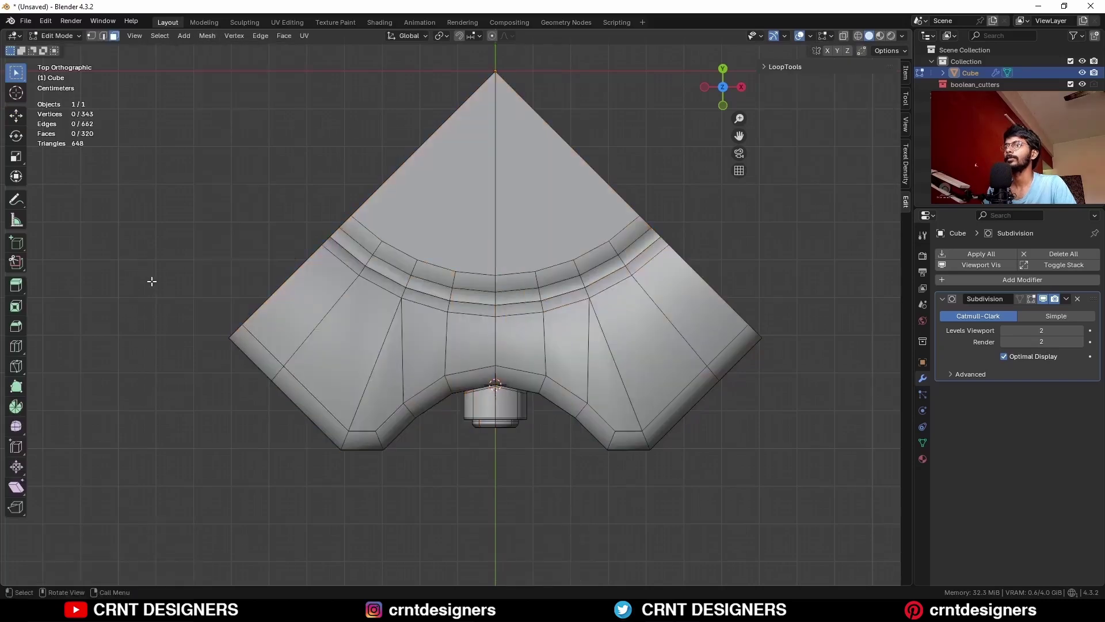
- Try bevelling the top face's outer edge loop by about 0.026 m with 2 segments
{"action": "left_click", "coordinate": [591, 361], "text": "alt"}
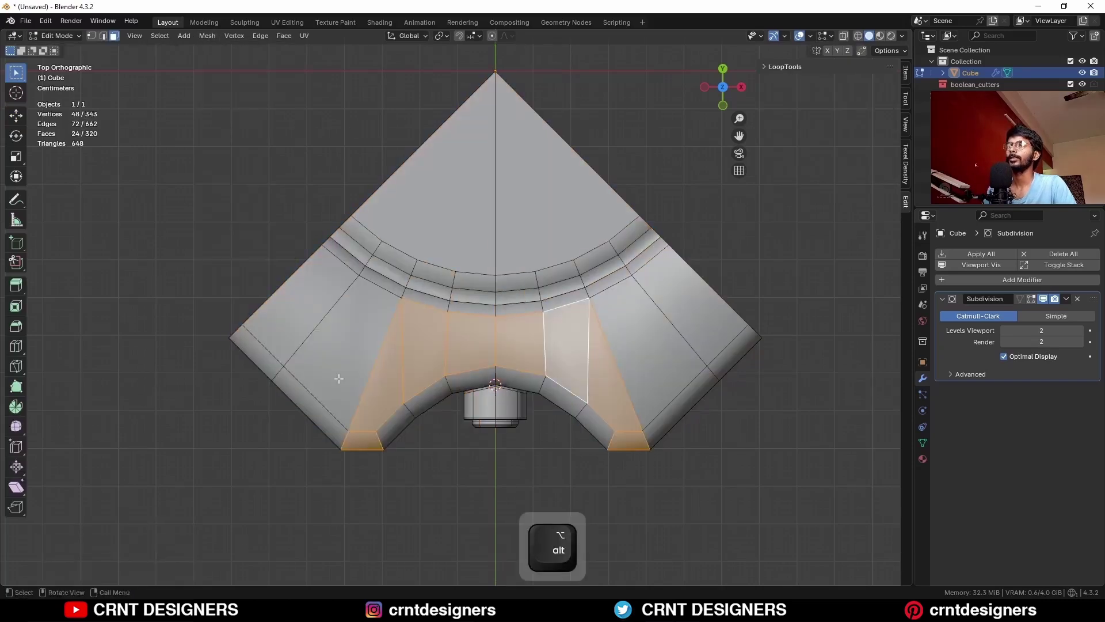
{"action": "left_click", "coordinate": [622, 347]}
{"action": "key", "text": "2"}
{"action": "left_click", "coordinate": [629, 431], "text": "alt"}
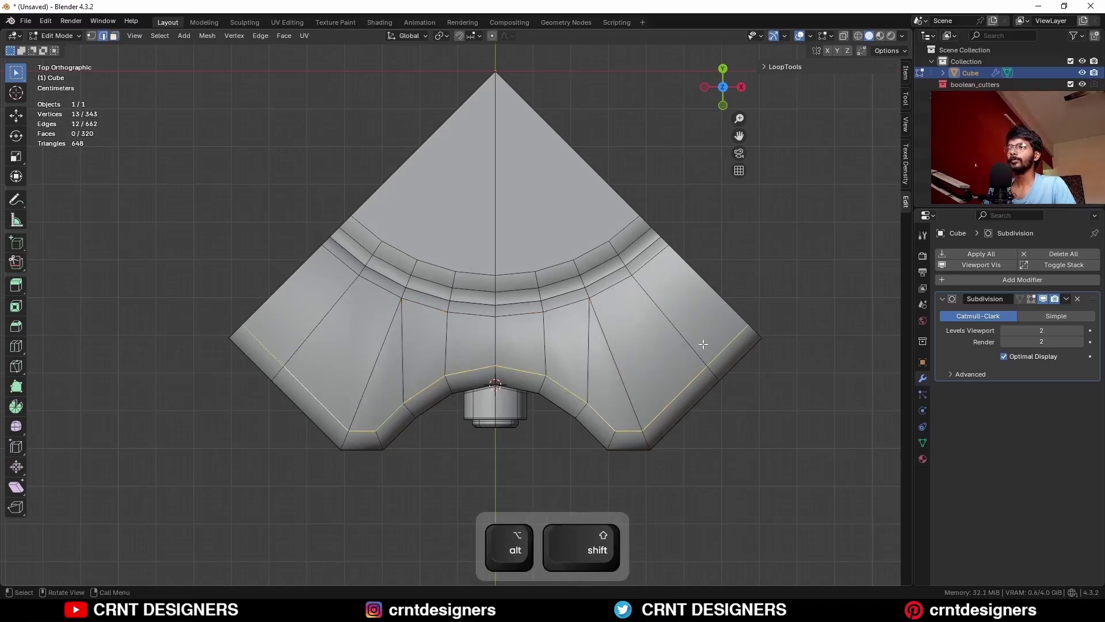
{"action": "key", "text": "ctrl+b"}
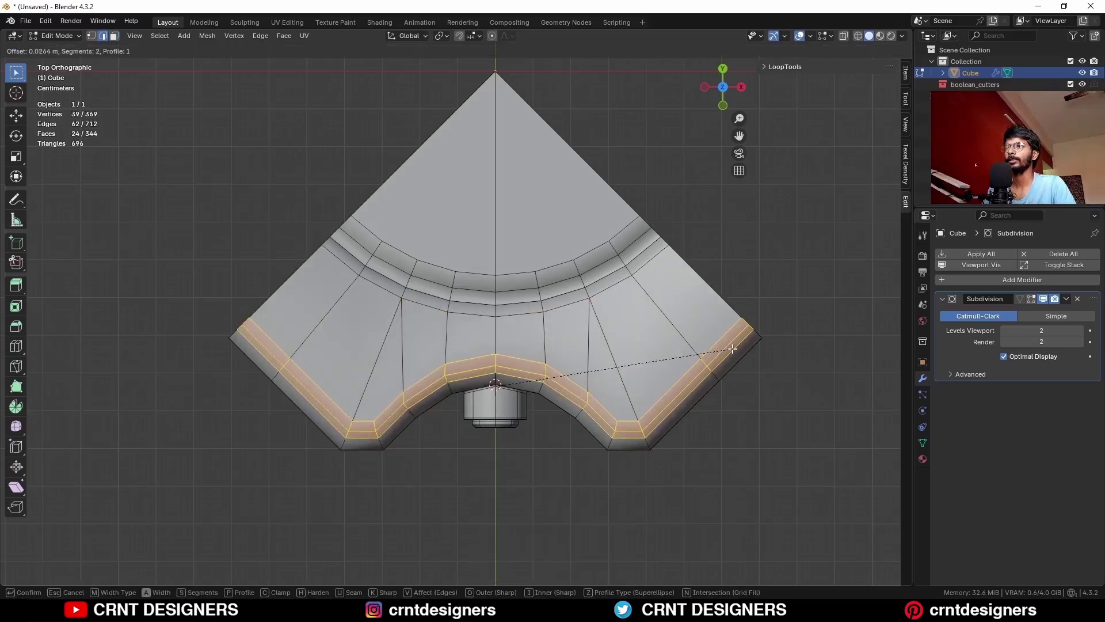
{"action": "left_click", "coordinate": [732, 349]}
- Bevel the recess's outer rim loop by 0.049 m with 2 segments and dissolve the bevel's innermost loop
{"action": "left_click", "coordinate": [720, 305]}
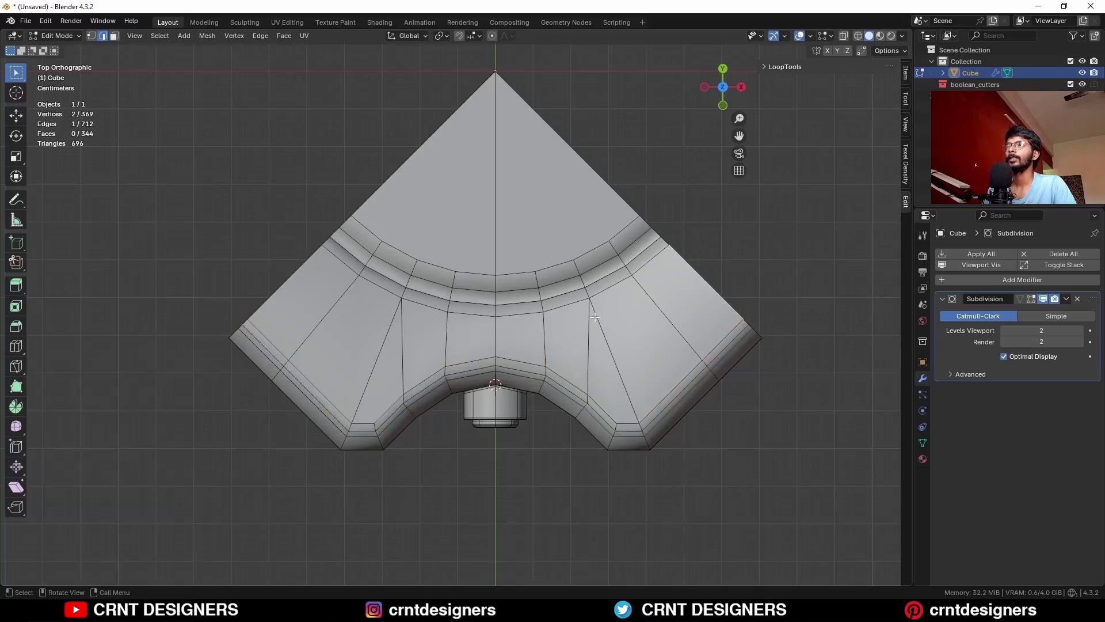
{"action": "left_click", "coordinate": [567, 305], "text": "alt+shift"}
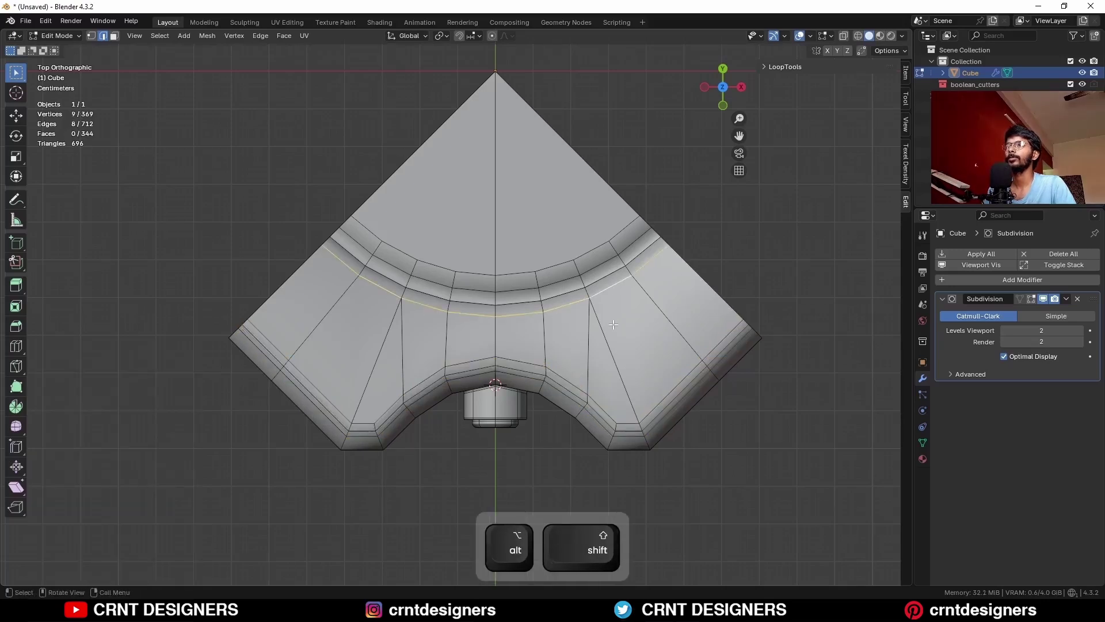
{"action": "middle_click_drag", "start_coordinate": [613, 325], "coordinate": [615, 276]}
{"action": "key", "text": "ctrl+b"}
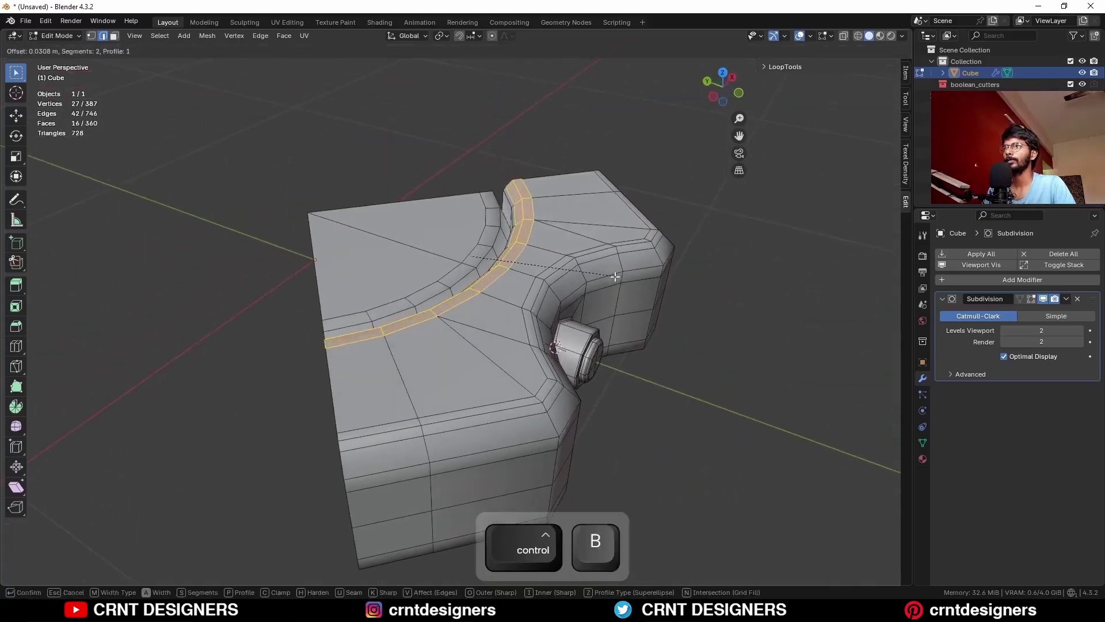
{"action": "key", "text": "shift"}
{"action": "left_click", "coordinate": [601, 277]}
{"action": "middle_click_drag", "start_coordinate": [600, 276], "coordinate": [552, 381]}
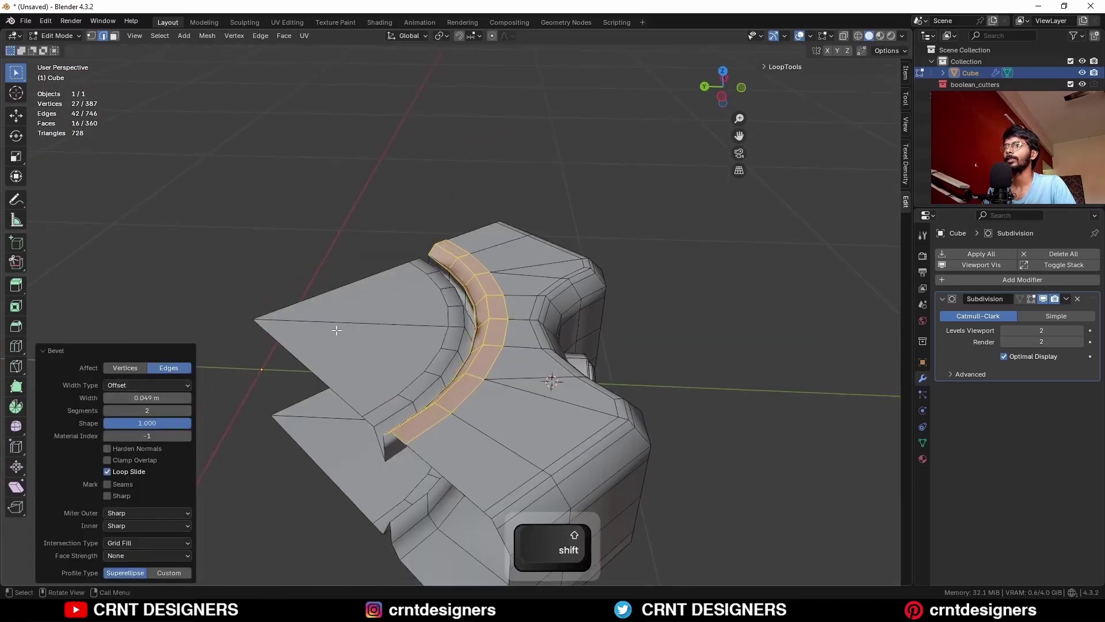
{"action": "key", "text": "ctrl+x"}
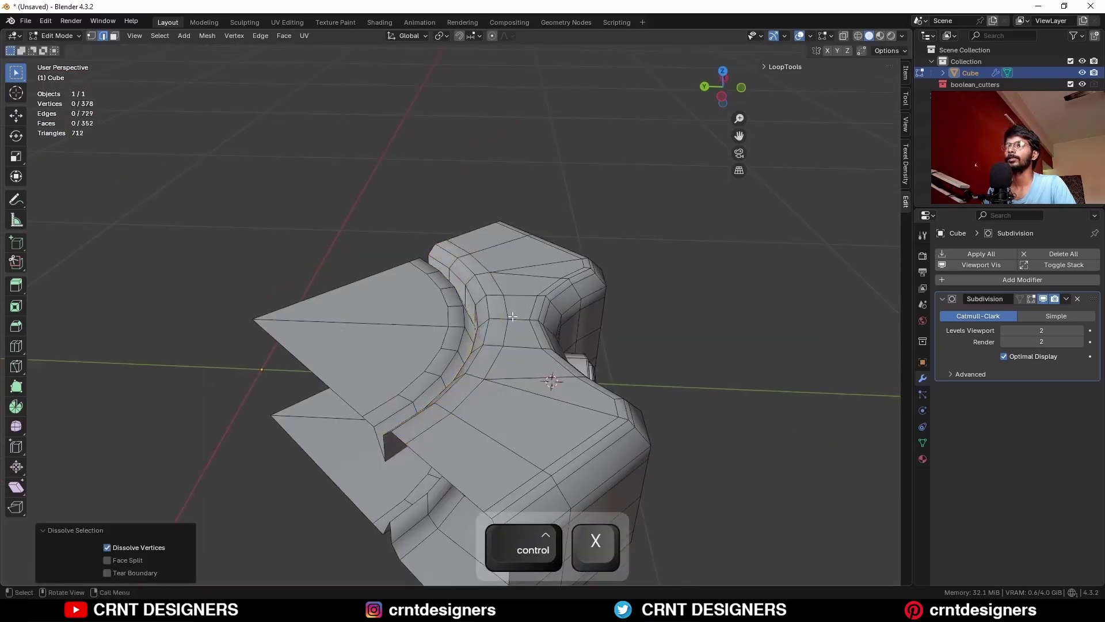
- Bevel the four edge loops running along both sides of the circular groove
{"action": "middle_click_drag", "start_coordinate": [512, 317], "coordinate": [506, 399]}
{"action": "left_click", "coordinate": [495, 322], "text": "alt"}
{"action": "left_click", "coordinate": [483, 330], "text": "alt+shift"}
{"action": "scroll", "coordinate": [503, 352], "scroll_direction": "up", "scroll_amount": 1}
{"action": "left_click", "coordinate": [499, 354], "text": "alt+shift"}
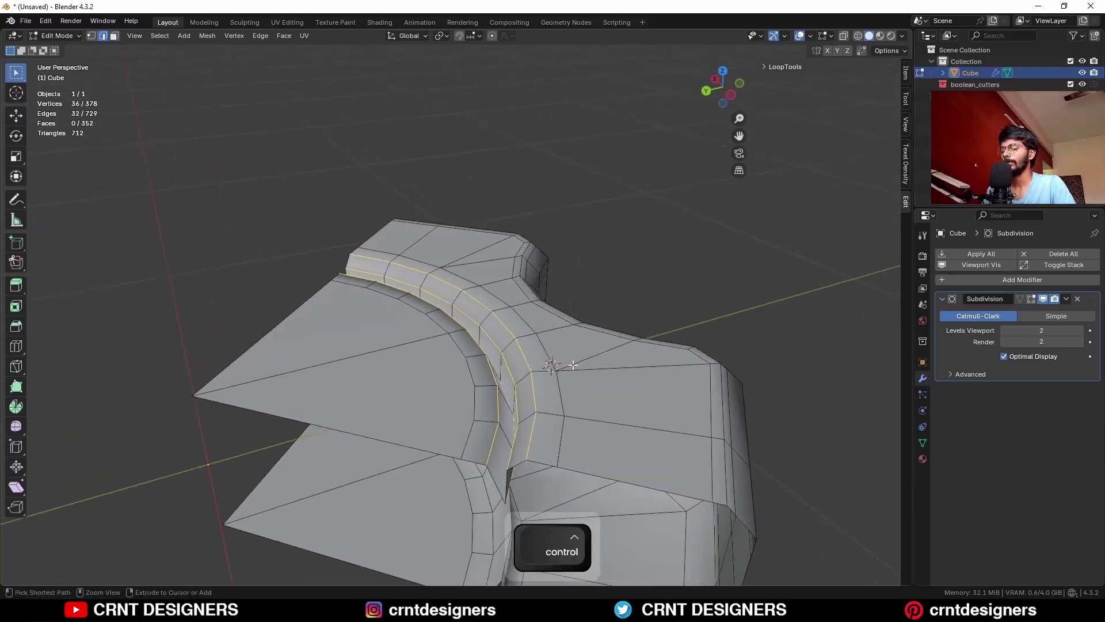
{"action": "key", "text": "ctrl+b"}
{"action": "left_click", "coordinate": [595, 368]}
- Bevel the top face's outer edge loop by about 0.03 m with 2 segments and dissolve the bevel's outermost loop
{"action": "middle_click_drag", "start_coordinate": [595, 369], "coordinate": [553, 315]}
{"action": "left_click", "coordinate": [553, 314], "text": "alt"}
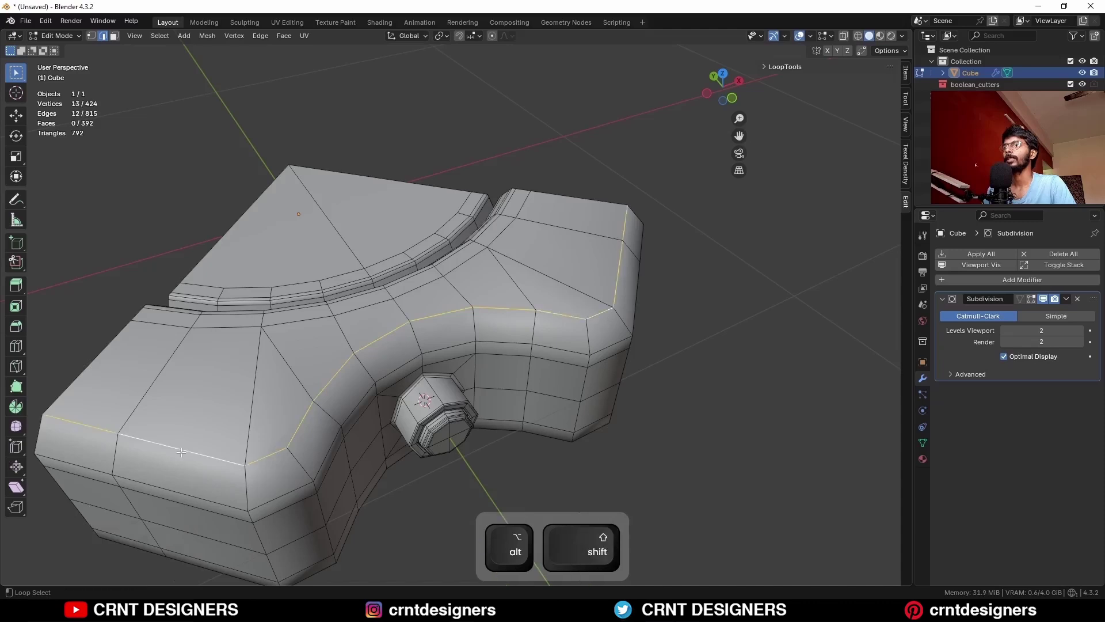
{"action": "key", "text": "ctrl+b"}
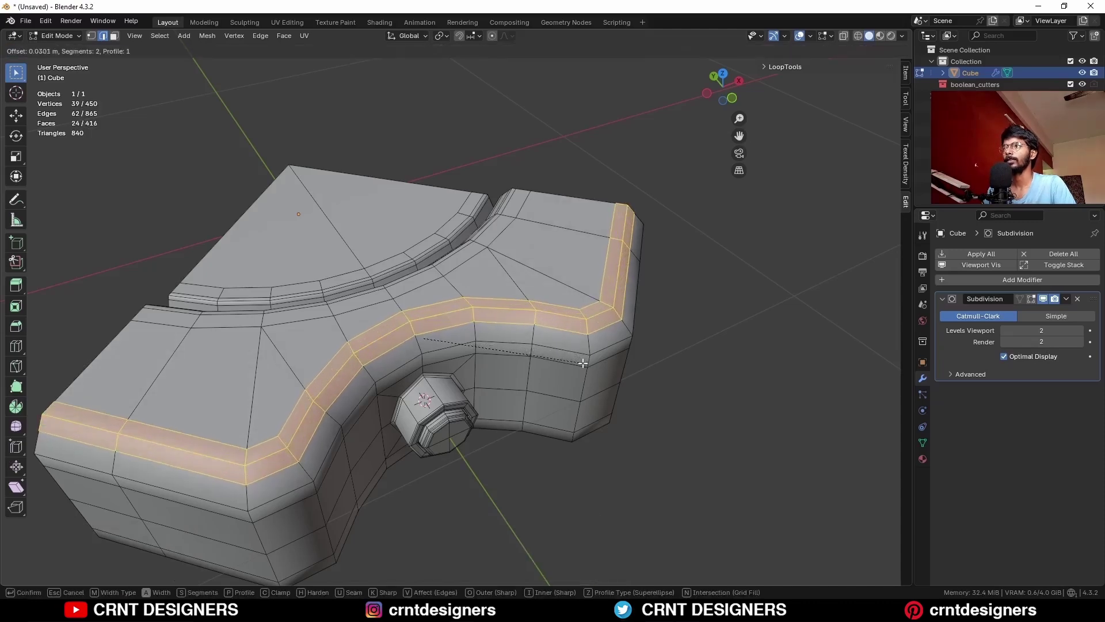
{"action": "left_click", "coordinate": [583, 363]}
{"action": "key", "text": "ctrl+z"}
- Bevel both edge loops of the block's upper chamfer by about 0.01 m with 2 segments and preview the smoothed block
{"action": "left_click", "coordinate": [589, 344], "text": "alt+shift"}
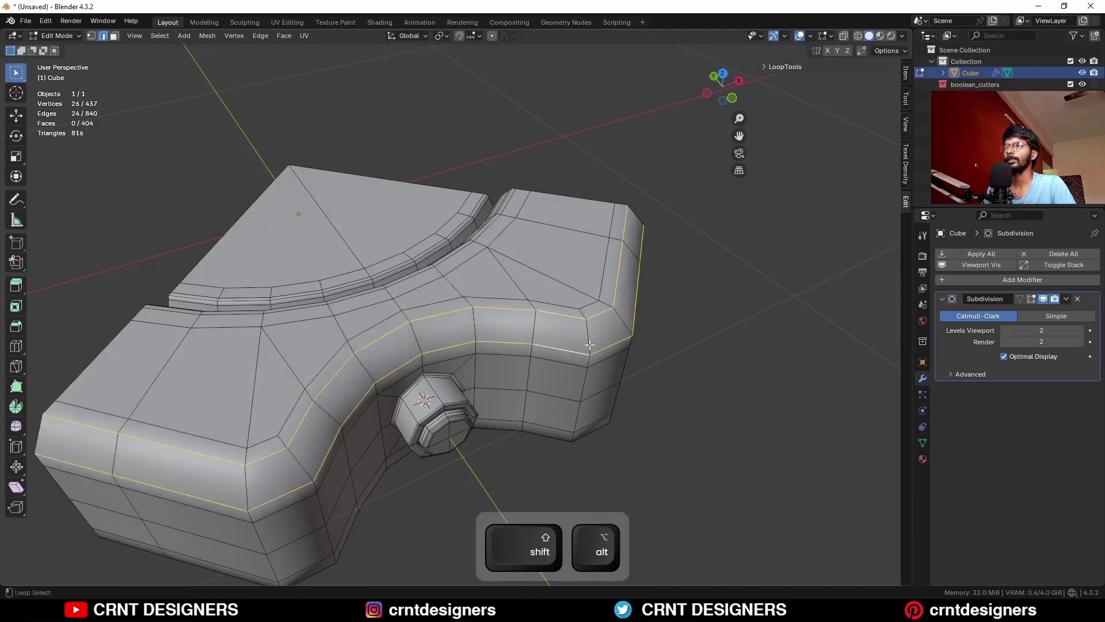
{"action": "key", "text": "ctrl+b"}
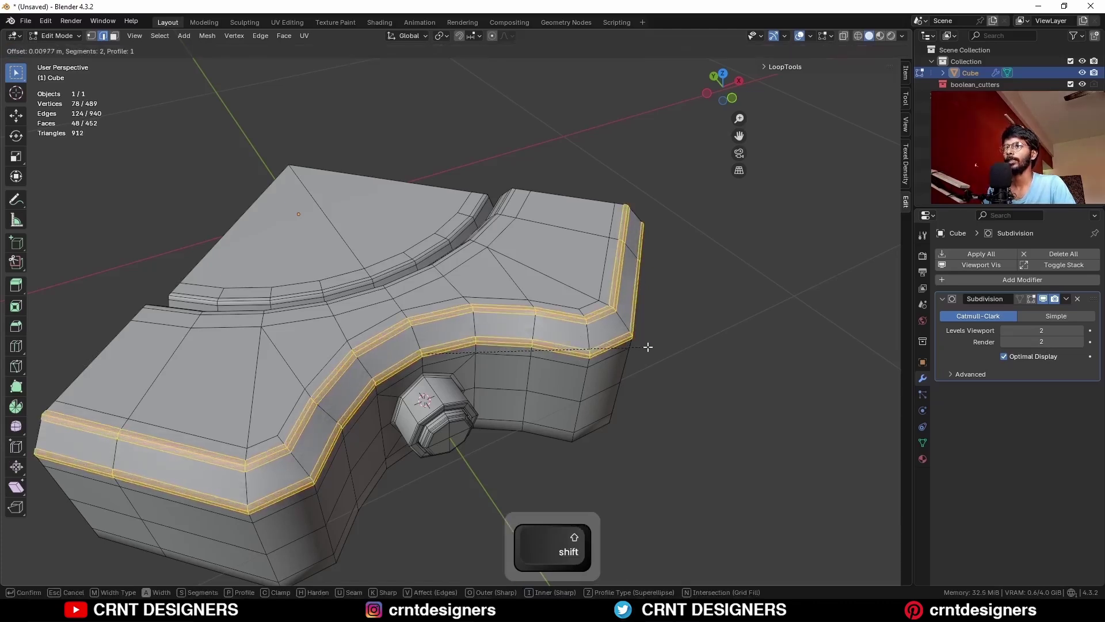
{"action": "left_click", "coordinate": [647, 347]}
{"action": "key", "text": "Tab"}
{"action": "key", "text": "shift+alt+z"}
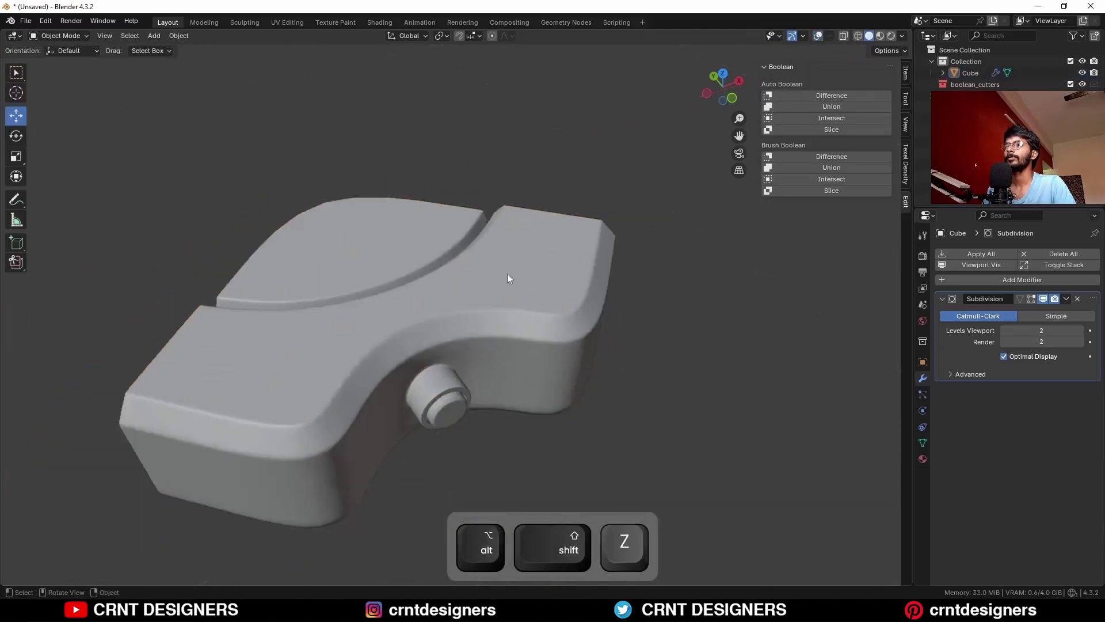
{"action": "middle_click_drag", "start_coordinate": [507, 278], "coordinate": [482, 311]}
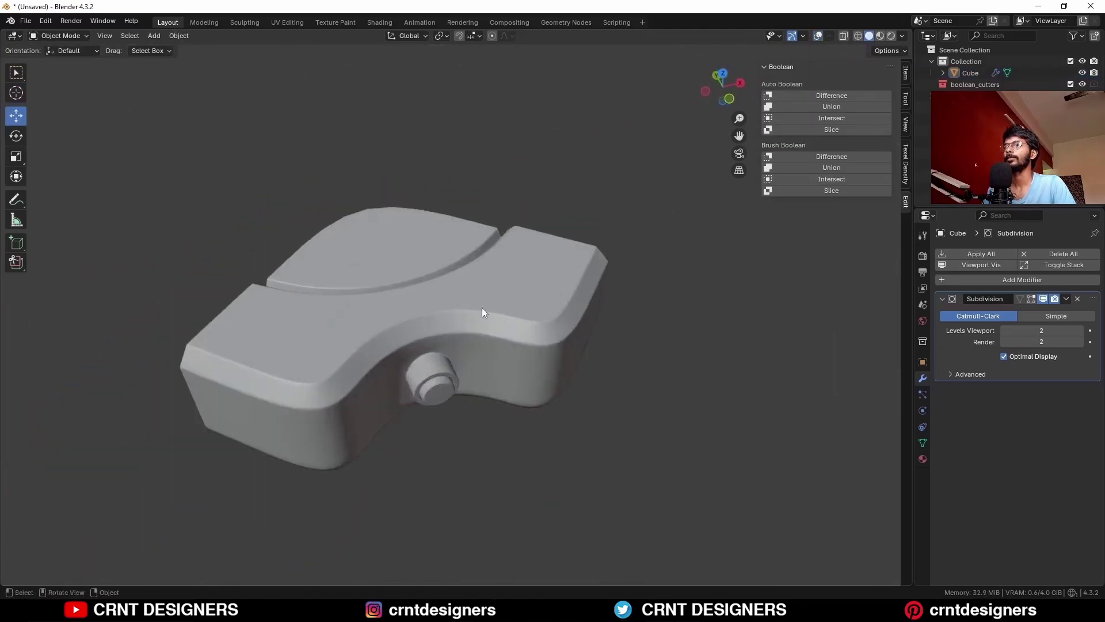
- Symmetrize the whole mesh to mirror the top detailing onto the underside and inspect the smoothed block with overlays toggled
{"action": "left_click", "coordinate": [482, 308]}
{"action": "key", "text": "shift+alt+z"}
{"action": "key", "text": "Tab"}
{"action": "key", "text": "a"}
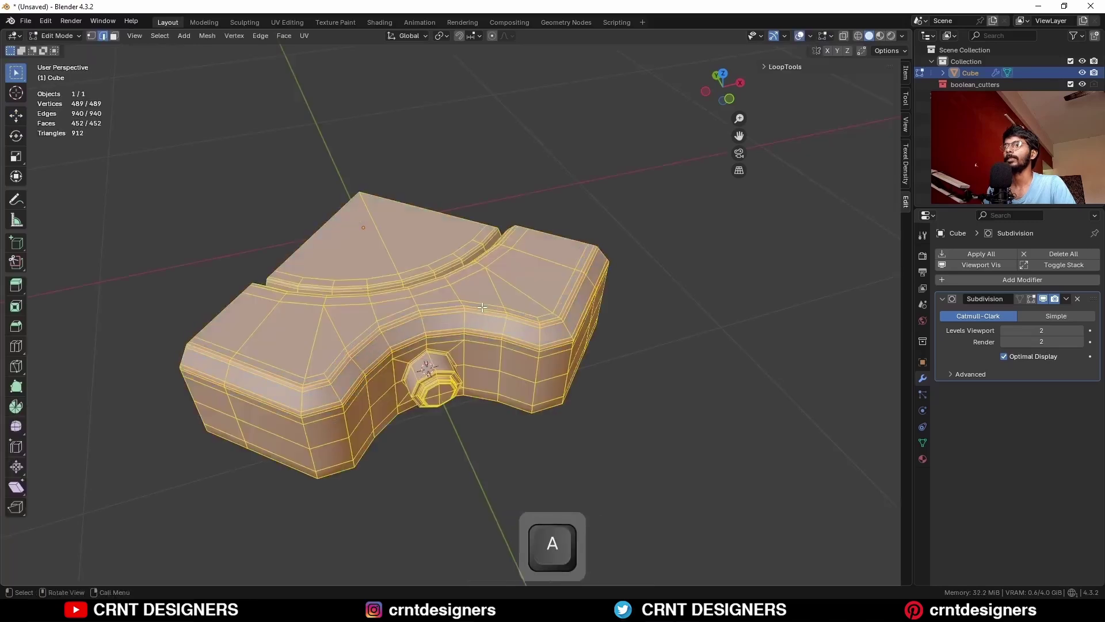
{"action": "left_click", "coordinate": [206, 35]}
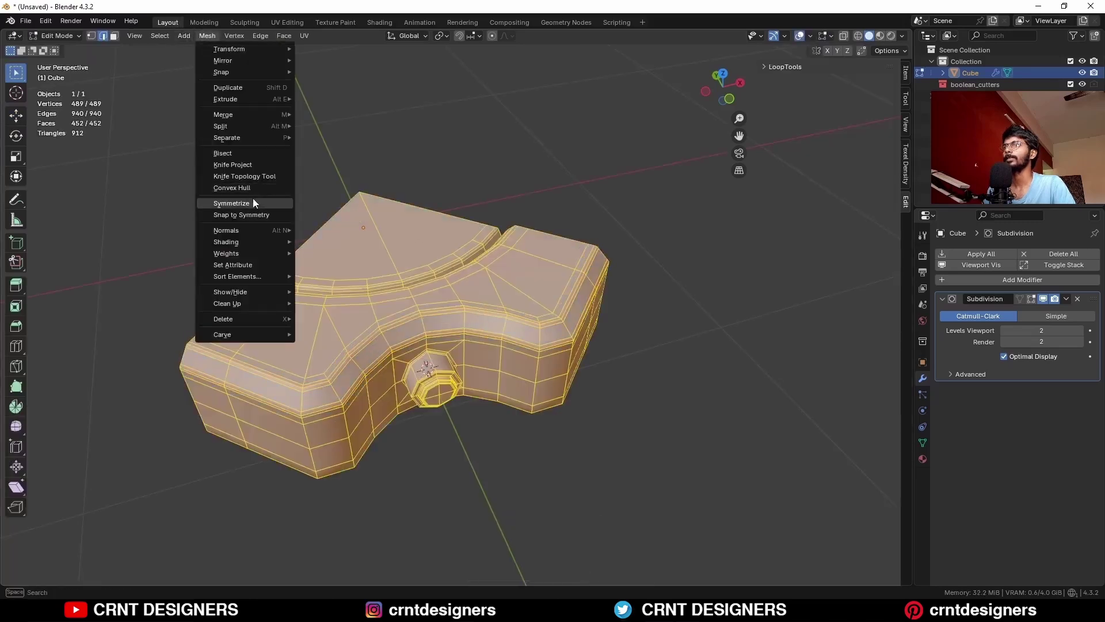
{"action": "key", "text": "Tab"}
{"action": "middle_click_drag", "start_coordinate": [253, 206], "coordinate": [394, 313]}
{"action": "key", "text": "shift+alt+z"}
{"action": "left_click", "coordinate": [395, 313]}
{"action": "key", "text": "shift+alt+z"}
- Rotate the block in top view until its two straight cut sides line up with the X and Y axes
{"action": "key", "text": "KP_7"}
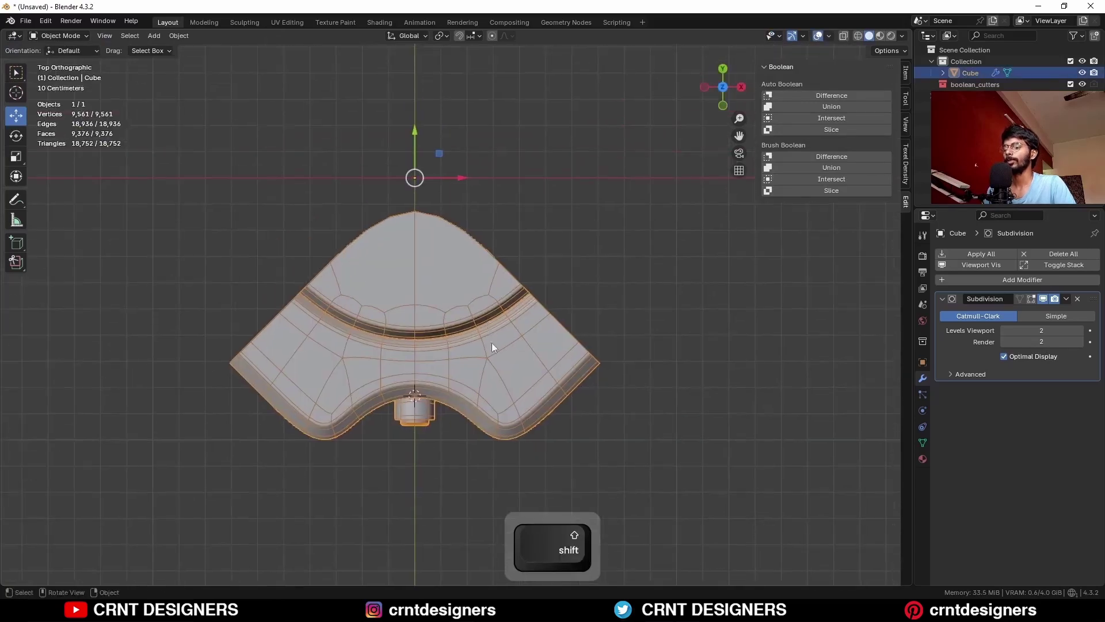
{"action": "key", "text": "r"}
{"action": "left_click", "coordinate": [606, 246]}
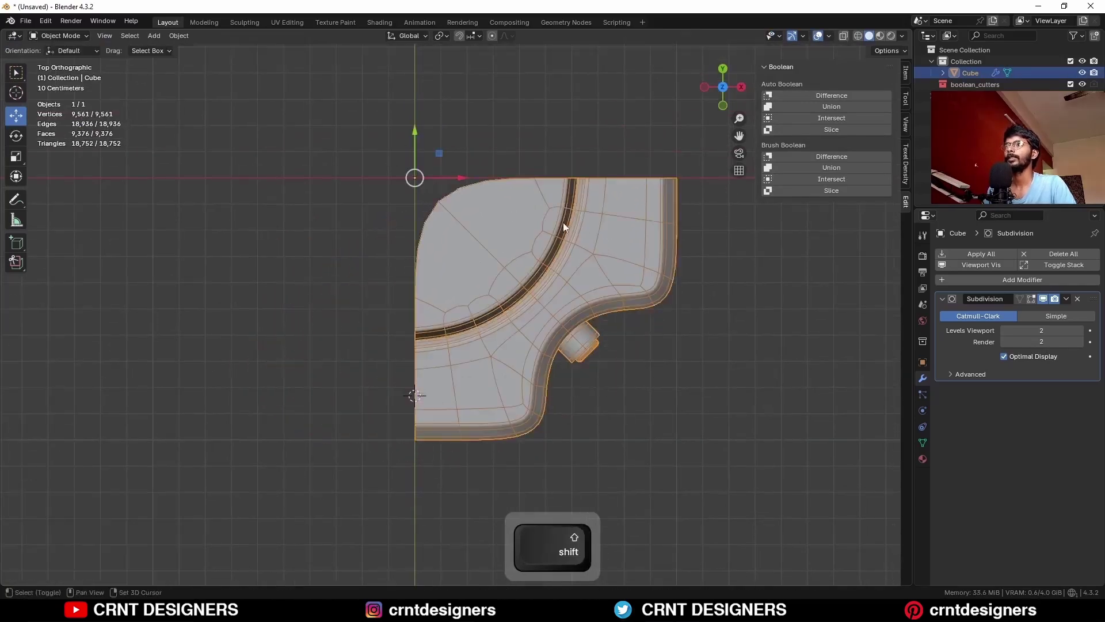
- Apply the block's rotation and symmetrize the whole quarter mesh from +X to -X
{"action": "middle_click_drag", "start_coordinate": [562, 223], "coordinate": [593, 276], "text": "shift"}
{"action": "key", "text": "ctrl+a"}
{"action": "left_click", "coordinate": [592, 273]}
{"action": "key", "text": "Tab"}
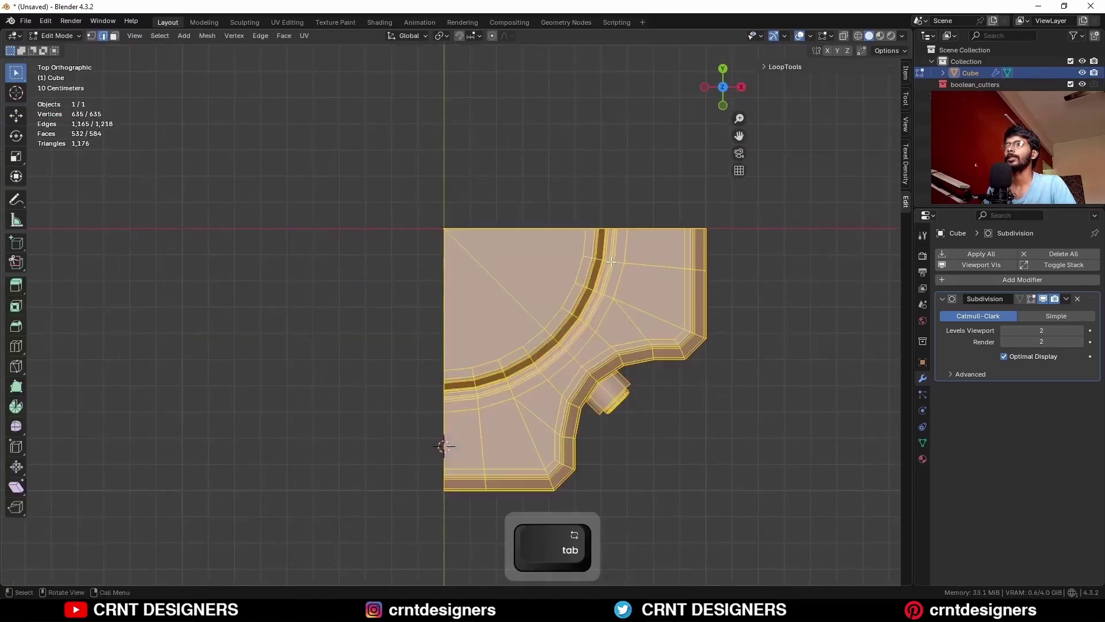
{"action": "key", "text": "a"}
{"action": "left_click", "coordinate": [207, 36]}
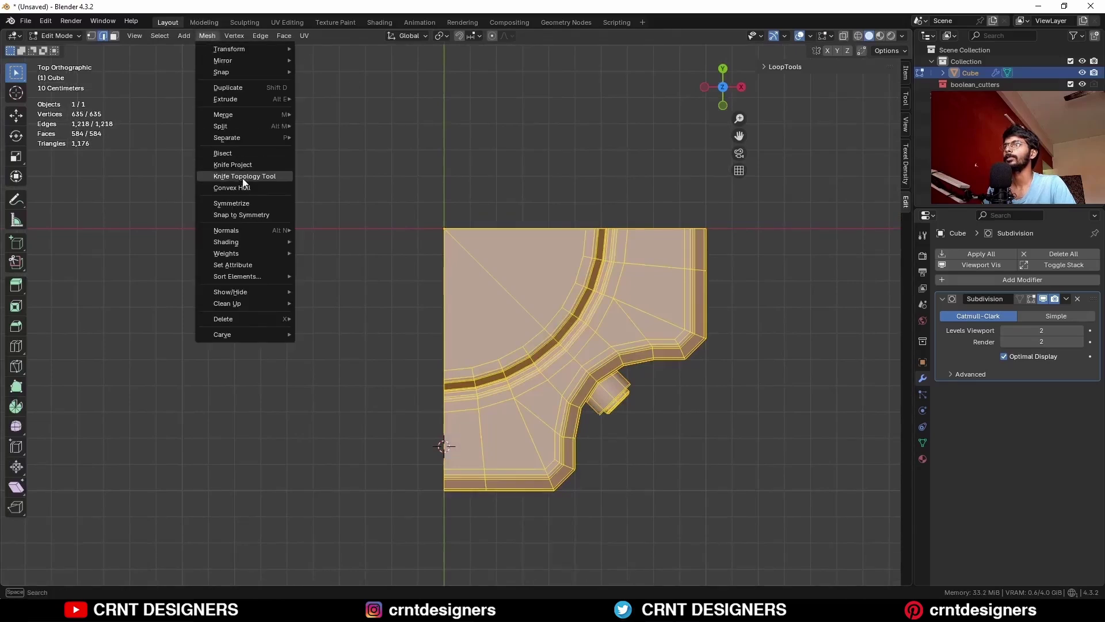
{"action": "left_click", "coordinate": [242, 203]}
- Symmetrize the half block from -Y to +Y and preview the complete smoothed cross-shaped block without overlays
{"action": "key", "text": "a"}
{"action": "left_click", "coordinate": [206, 37]}
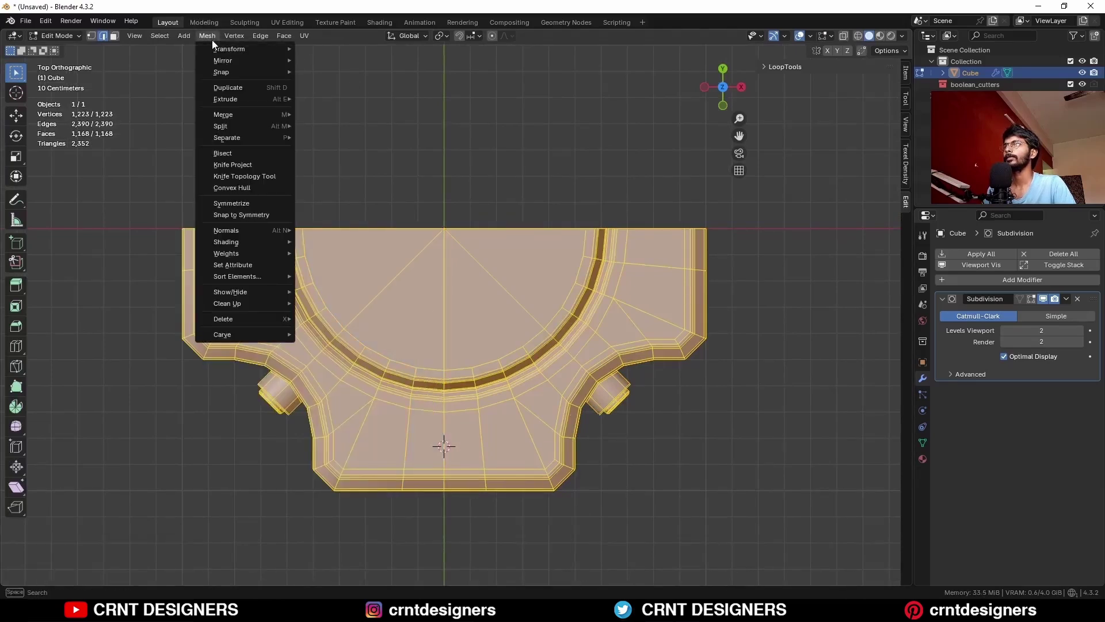
{"action": "left_click", "coordinate": [248, 215]}
{"action": "left_click", "coordinate": [167, 560]}
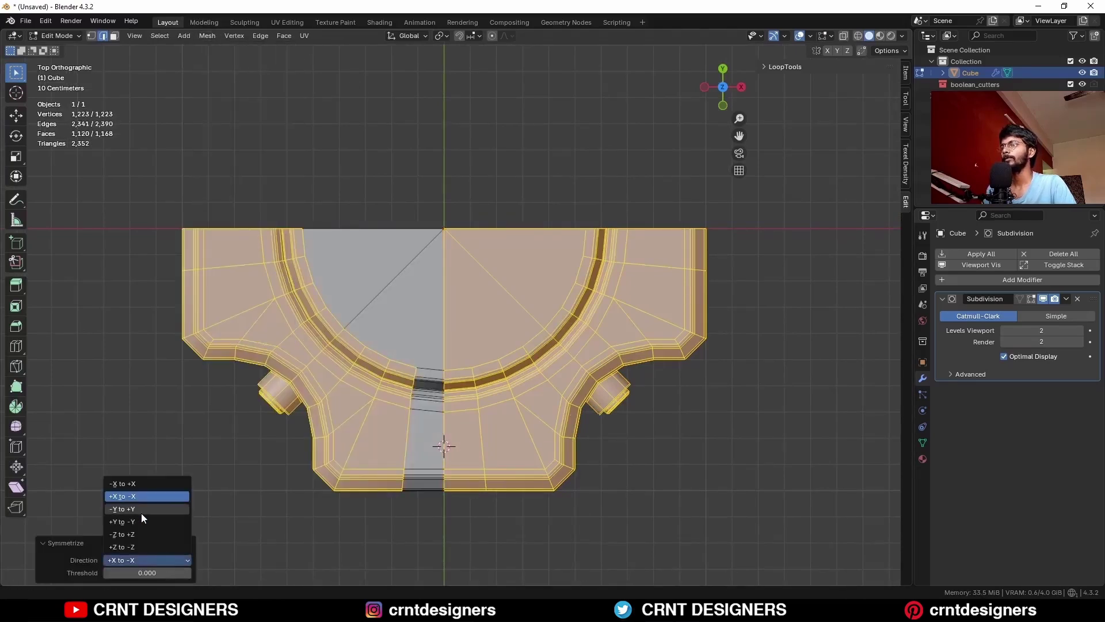
{"action": "left_click", "coordinate": [142, 513]}
{"action": "key", "text": "Tab"}
{"action": "key", "text": "alt+shift+z"}
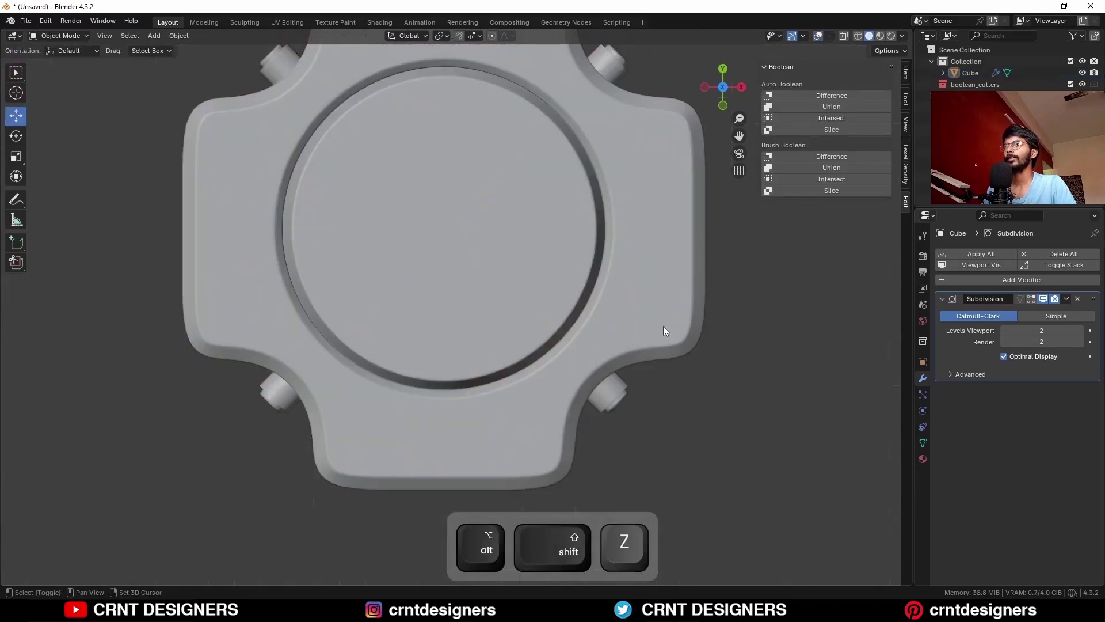
{"action": "scroll", "coordinate": [664, 331], "scroll_direction": "down", "scroll_amount": 5}
{"action": "middle_click_drag", "start_coordinate": [562, 340], "coordinate": [571, 239]}
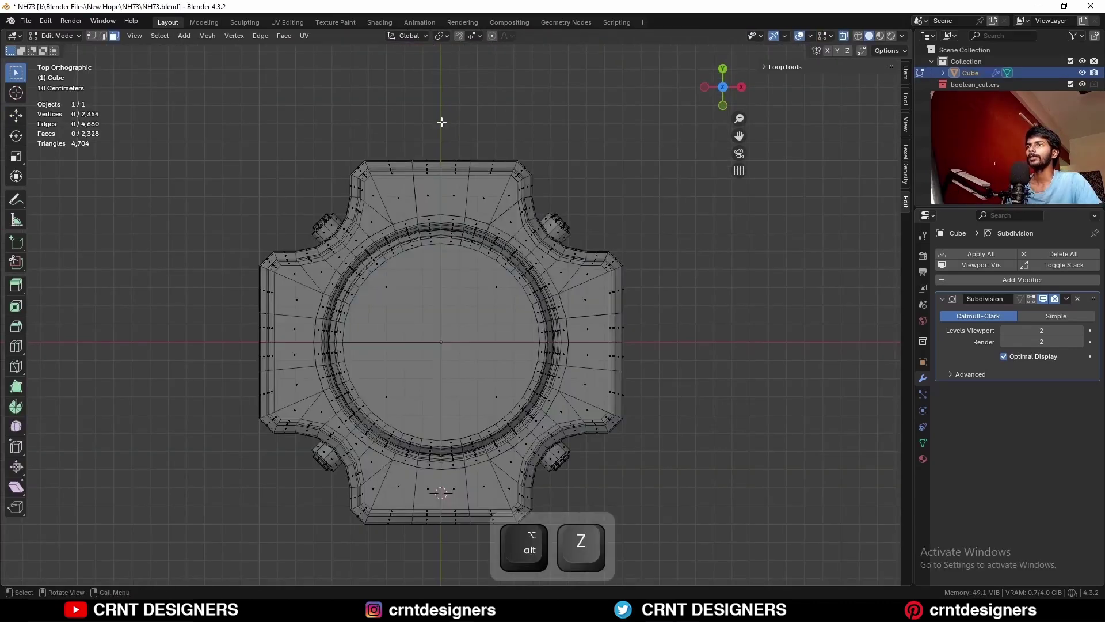
- Delete three quarters of the cross-shaped block, keeping only the +X, -Y quarter, with X-ray used for the selection
{"action": "left_click_drag", "start_coordinate": [444, 123], "coordinate": [248, 568]}
{"action": "left_click_drag", "start_coordinate": [680, 137], "coordinate": [205, 334], "text": "shift"}
{"action": "key", "text": "x"}
{"action": "left_click", "coordinate": [597, 357]}
{"action": "key", "text": "alt+z"}
{"action": "key", "text": "3"}
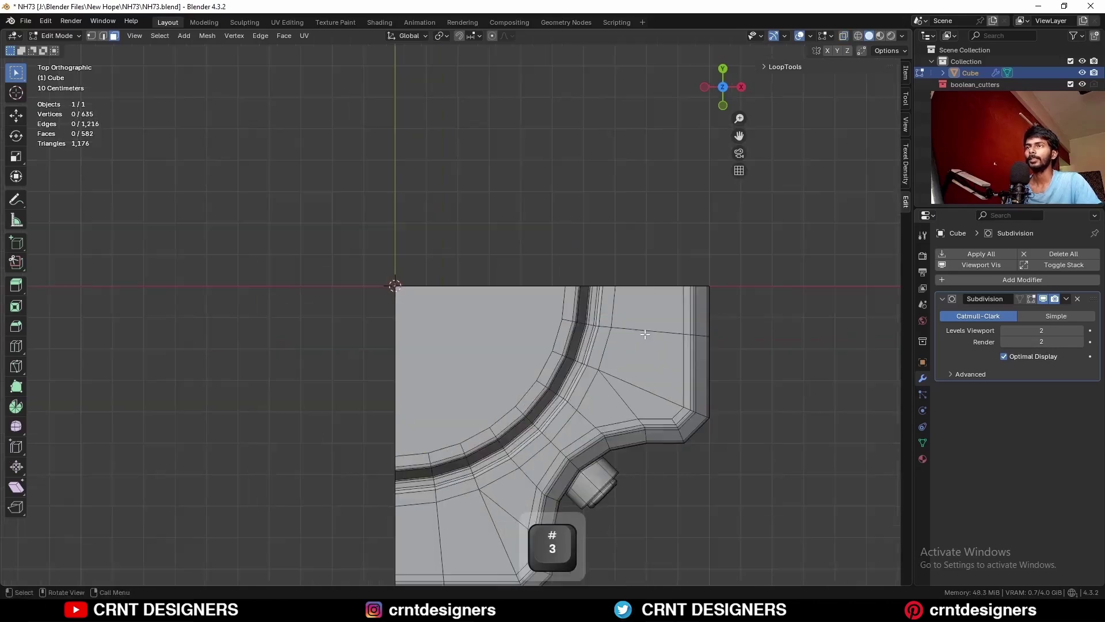
- Knife-cut straight through the quarter along X, from the top face vertex beside the groove to the +X side
{"action": "left_click", "coordinate": [646, 334], "text": "alt"}
{"action": "middle_click_drag", "start_coordinate": [646, 334], "coordinate": [665, 231], "text": "shift"}
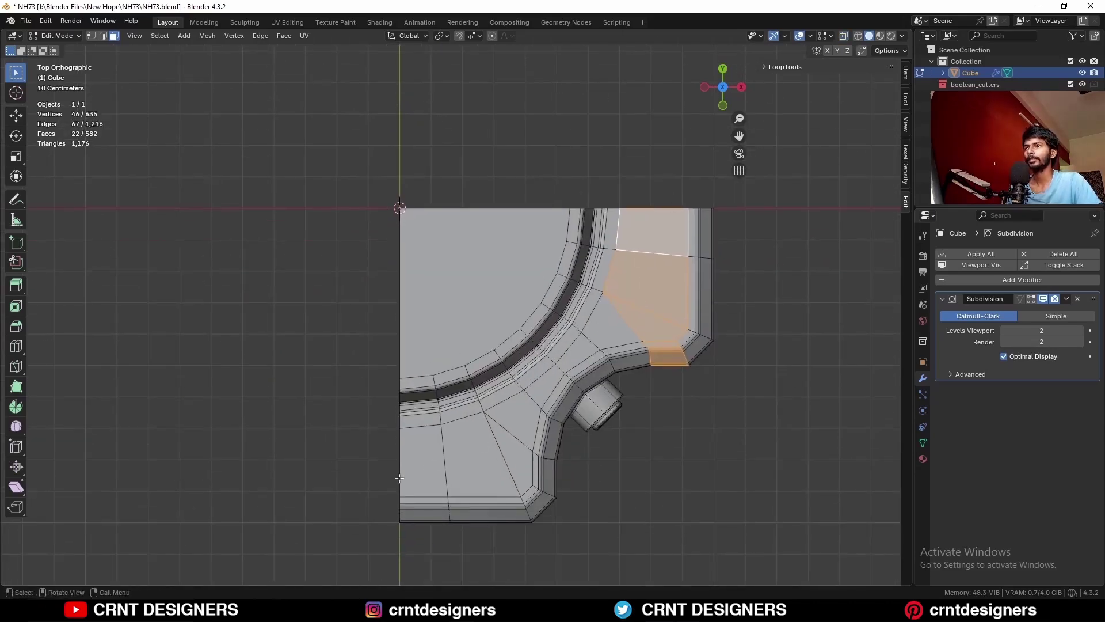
{"action": "left_click", "coordinate": [793, 355]}
{"action": "scroll", "coordinate": [795, 355], "scroll_direction": "up", "scroll_amount": 1}
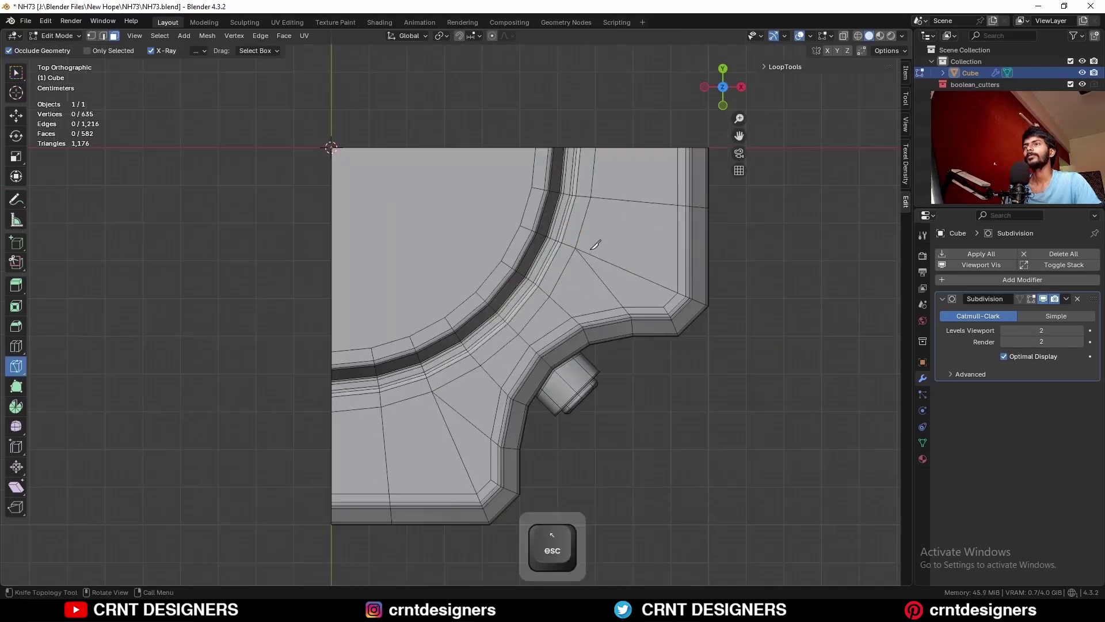
{"action": "left_click", "coordinate": [576, 248]}
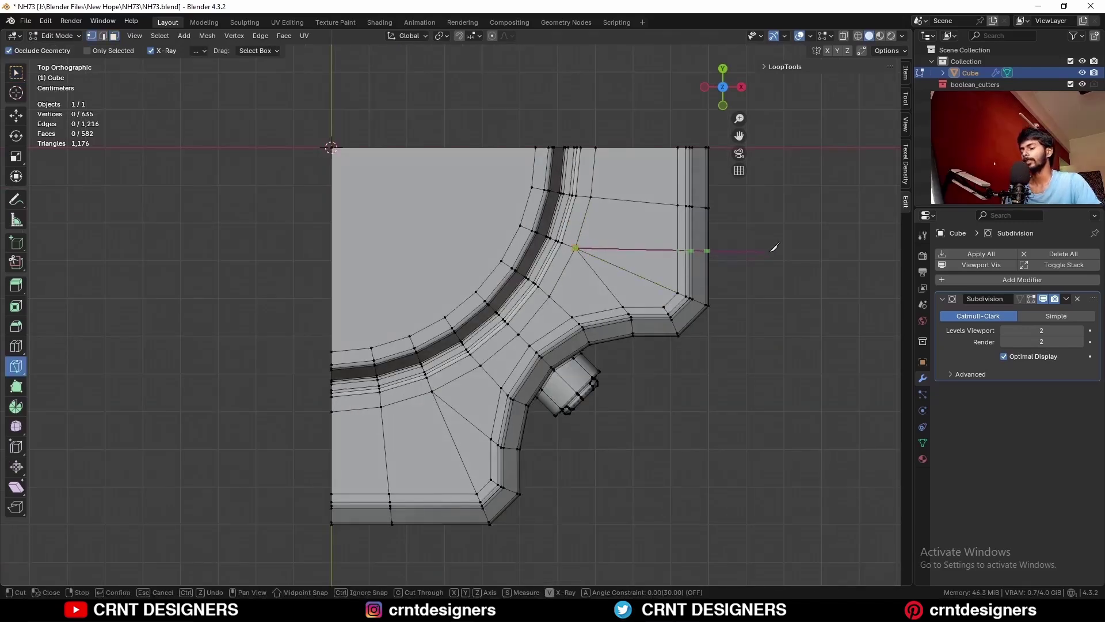
{"action": "key", "text": "c"}
{"action": "key", "text": "x"}
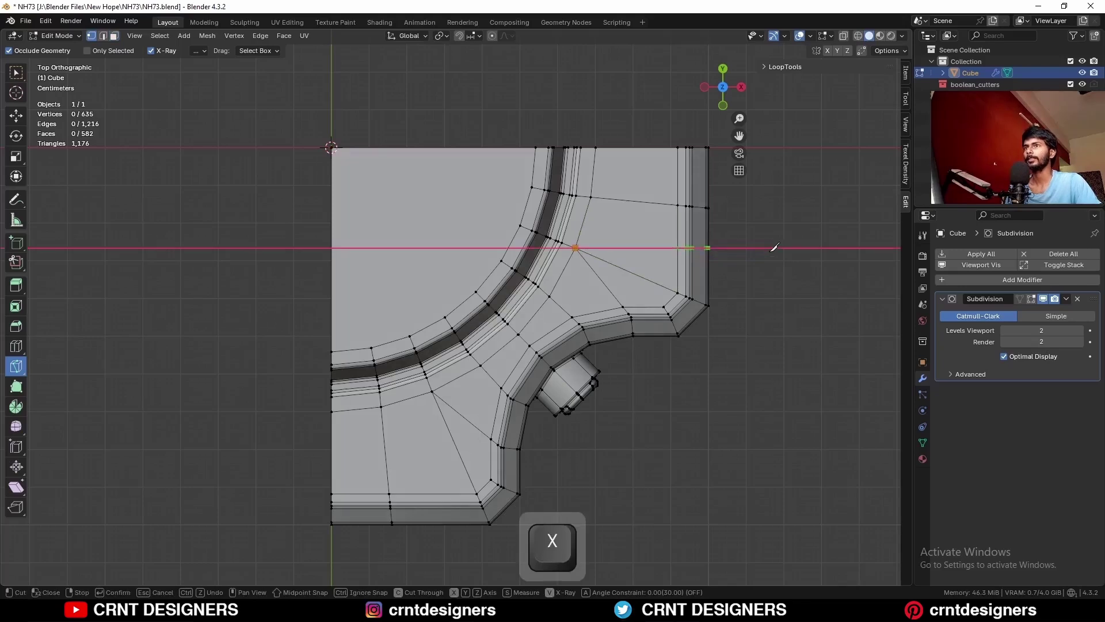
{"action": "key", "text": "Return"}
- Bevel the four edge loops at both chamfered outer corners with a width of 0.015 m and 2 segments
{"action": "left_click", "coordinate": [674, 327], "text": "alt+shift"}
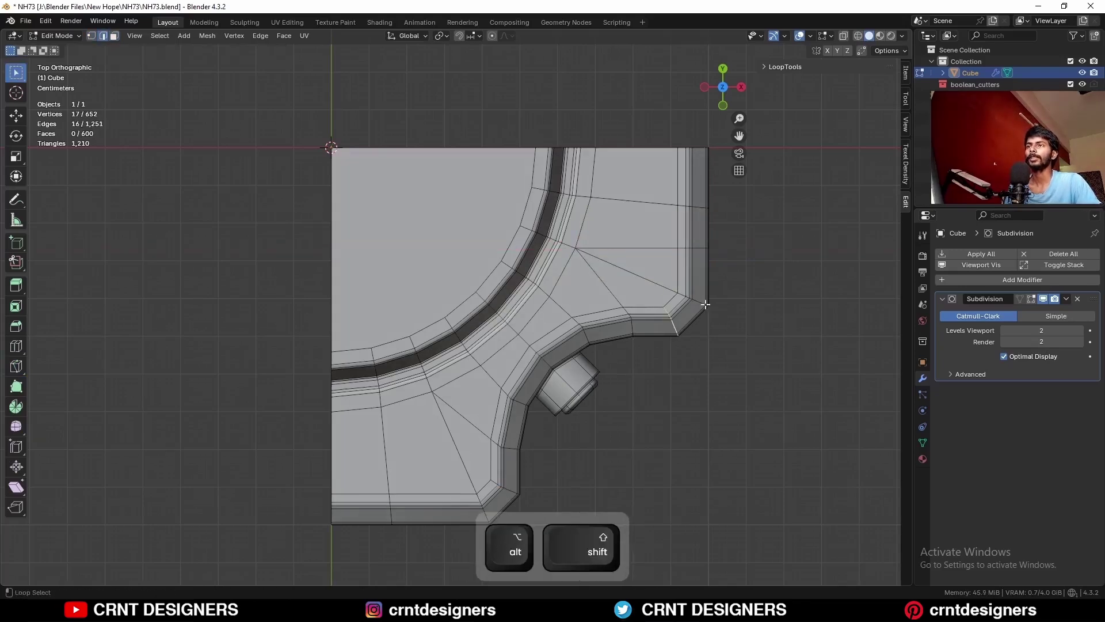
{"action": "middle_click_drag", "start_coordinate": [525, 466], "coordinate": [513, 390], "text": "shift"}
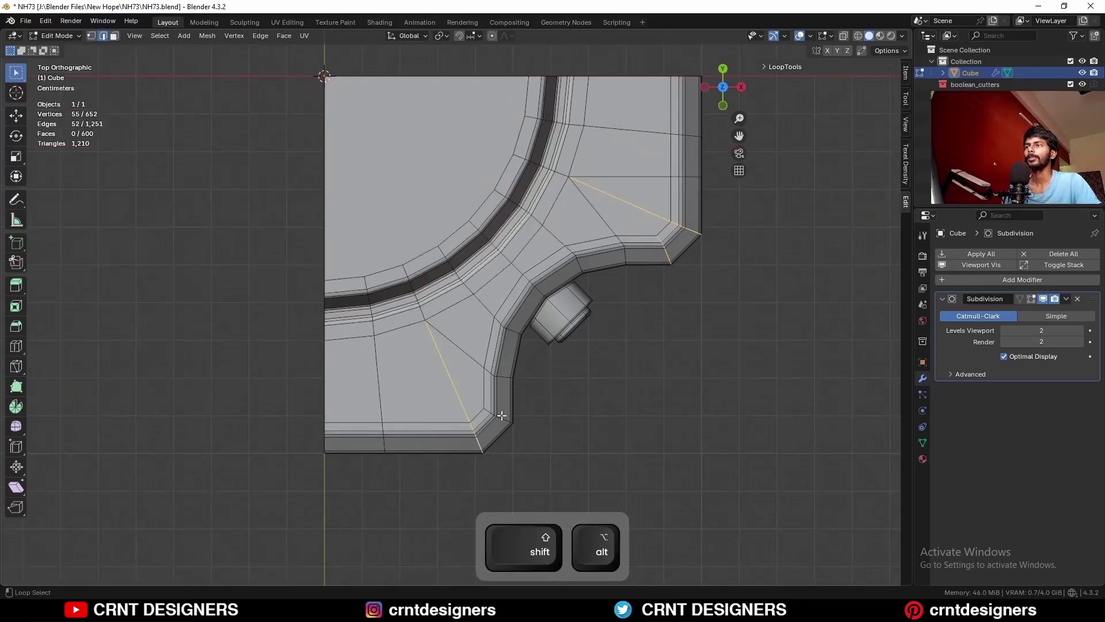
{"action": "middle_click_drag", "start_coordinate": [661, 355], "coordinate": [669, 334], "text": "shift"}
{"action": "key", "text": "ctrl+b"}
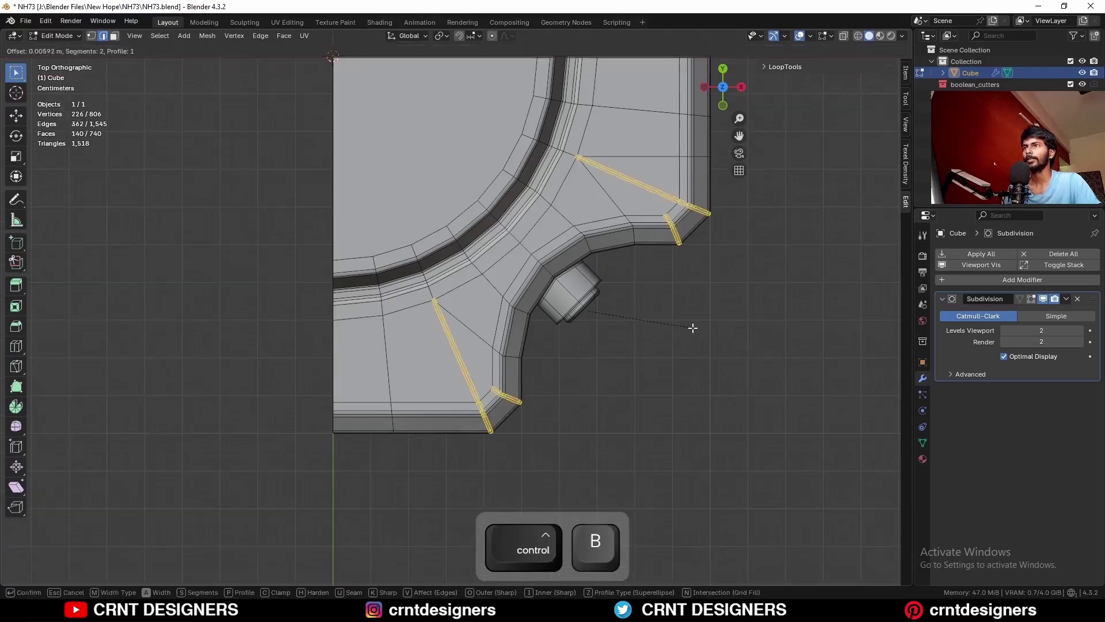
{"action": "left_click", "coordinate": [694, 330]}
{"action": "left_click", "coordinate": [147, 397]}
{"action": "left_click_drag", "start_coordinate": [147, 396], "coordinate": [120, 396]}
{"action": "type", "text": "5"}
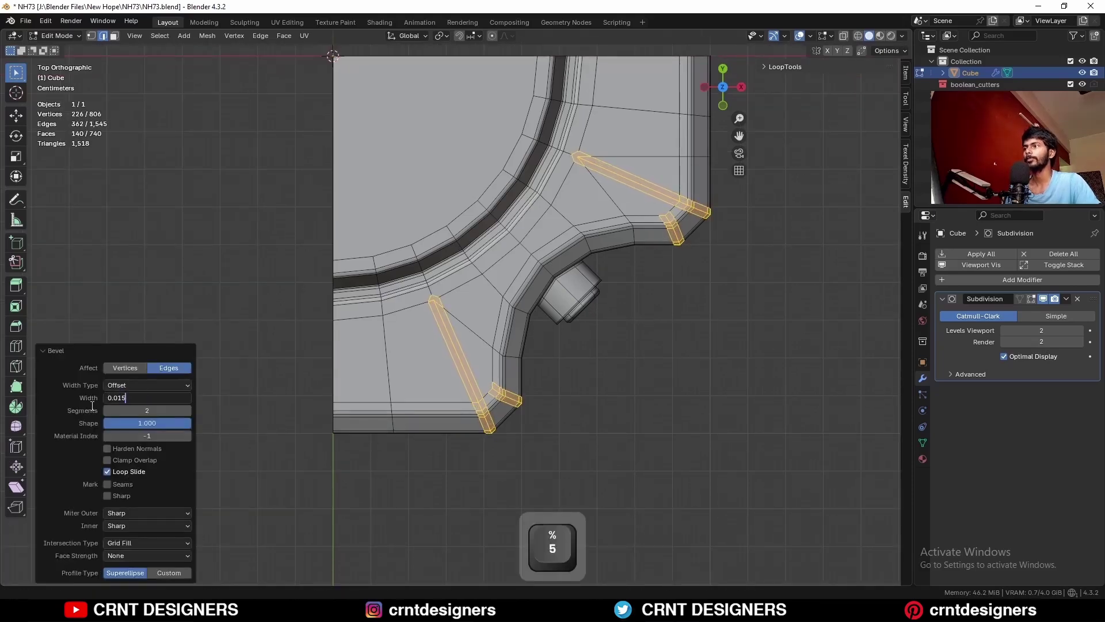
{"action": "left_click", "coordinate": [617, 349]}
{"action": "left_click", "coordinate": [617, 349]}
- Merge both three-vertex bevel ends at center on the +X arm's corner and dissolve the leftover corner edges
{"action": "middle_click_drag", "start_coordinate": [731, 278], "coordinate": [707, 345], "text": "shift"}
{"action": "scroll", "coordinate": [708, 350], "scroll_direction": "up", "scroll_amount": 2}
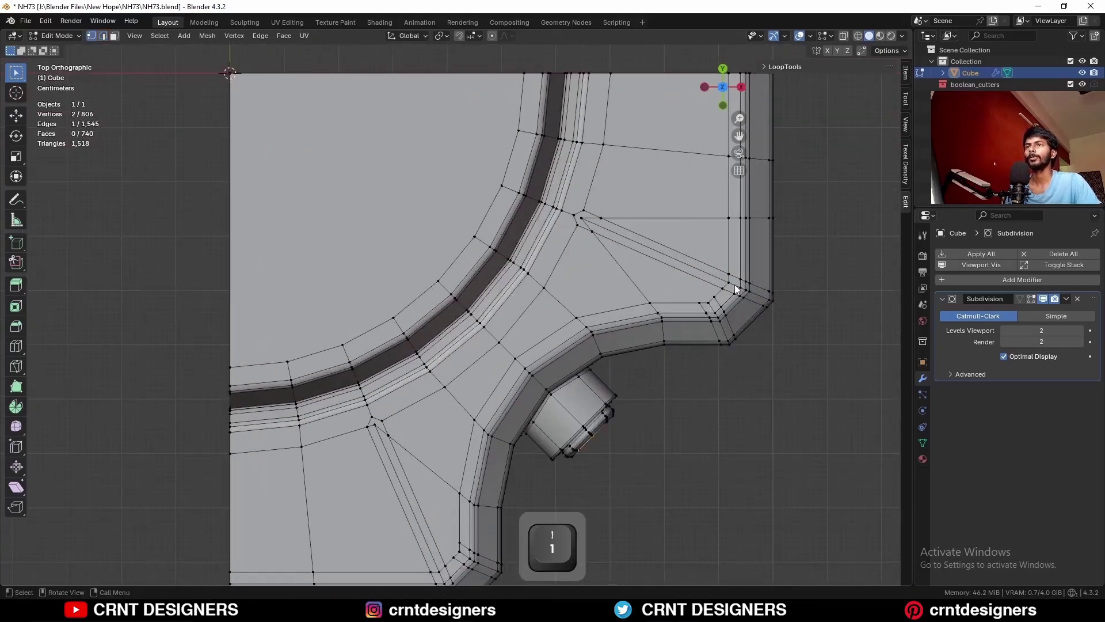
{"action": "left_click", "coordinate": [721, 289], "text": "shift"}
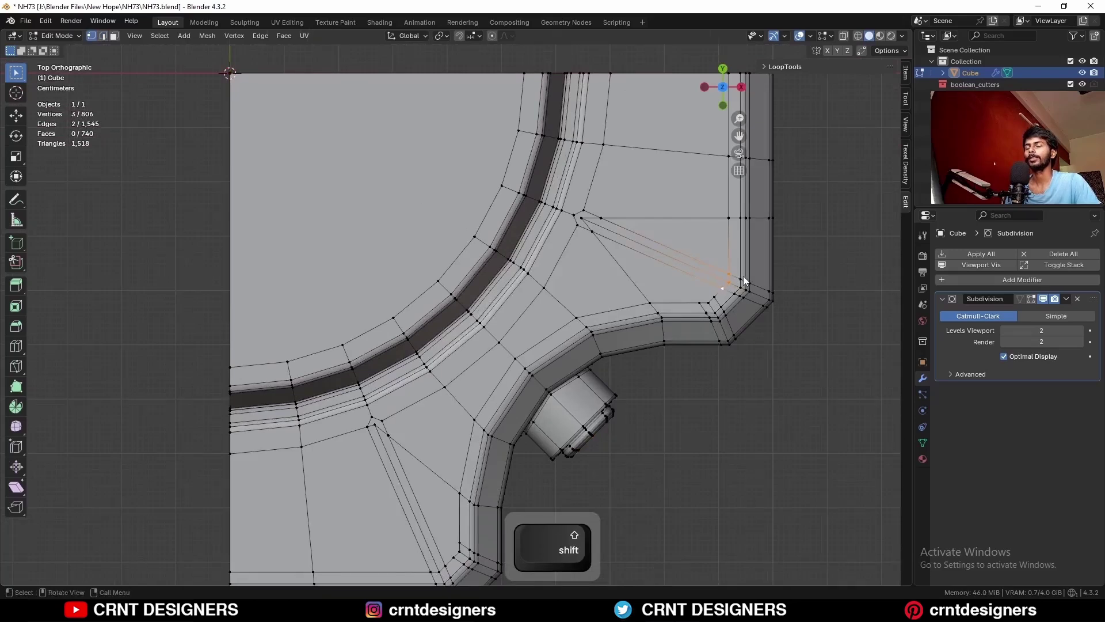
{"action": "key", "text": "m"}
{"action": "left_click", "coordinate": [744, 209]}
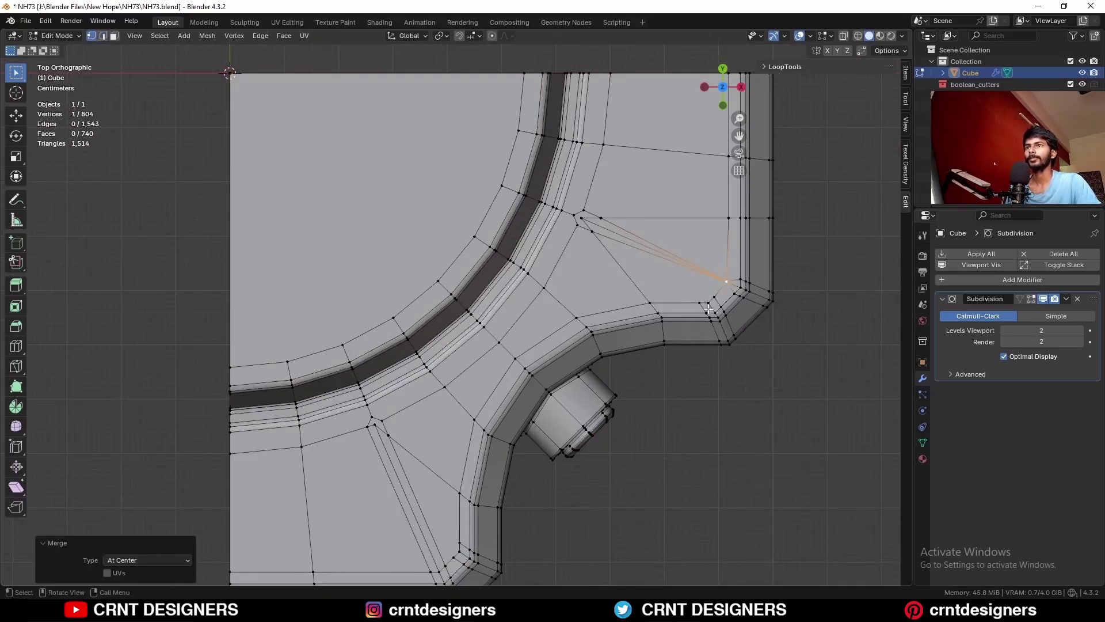
{"action": "left_click_drag", "start_coordinate": [717, 305], "coordinate": [691, 294]}
{"action": "key", "text": "m"}
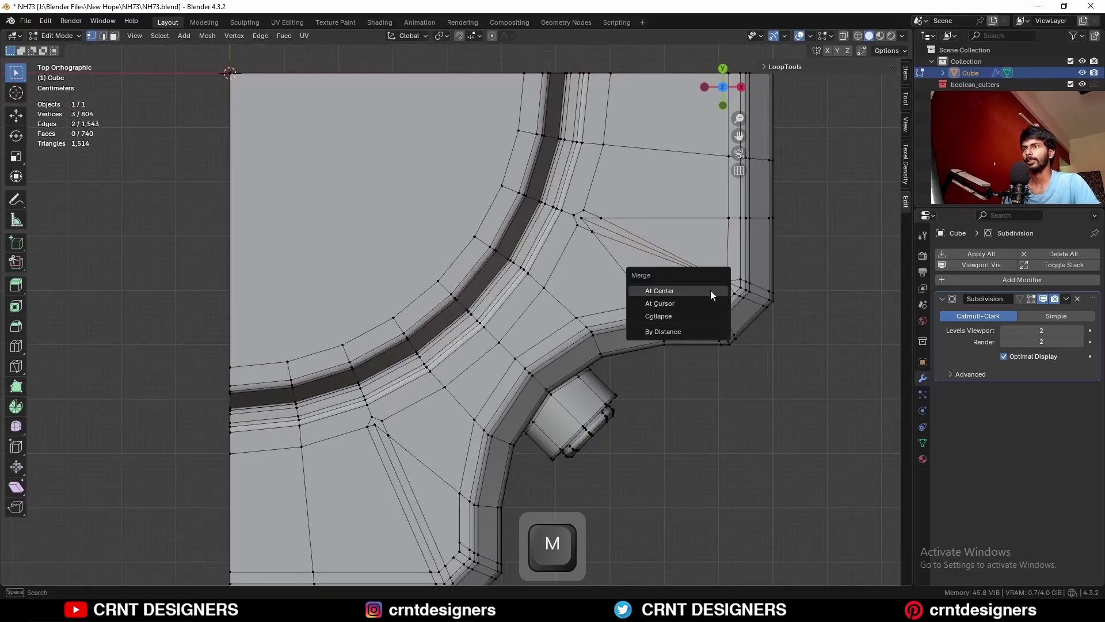
{"action": "left_click", "coordinate": [711, 290]}
{"action": "key", "text": "2"}
{"action": "left_click", "coordinate": [712, 308]}
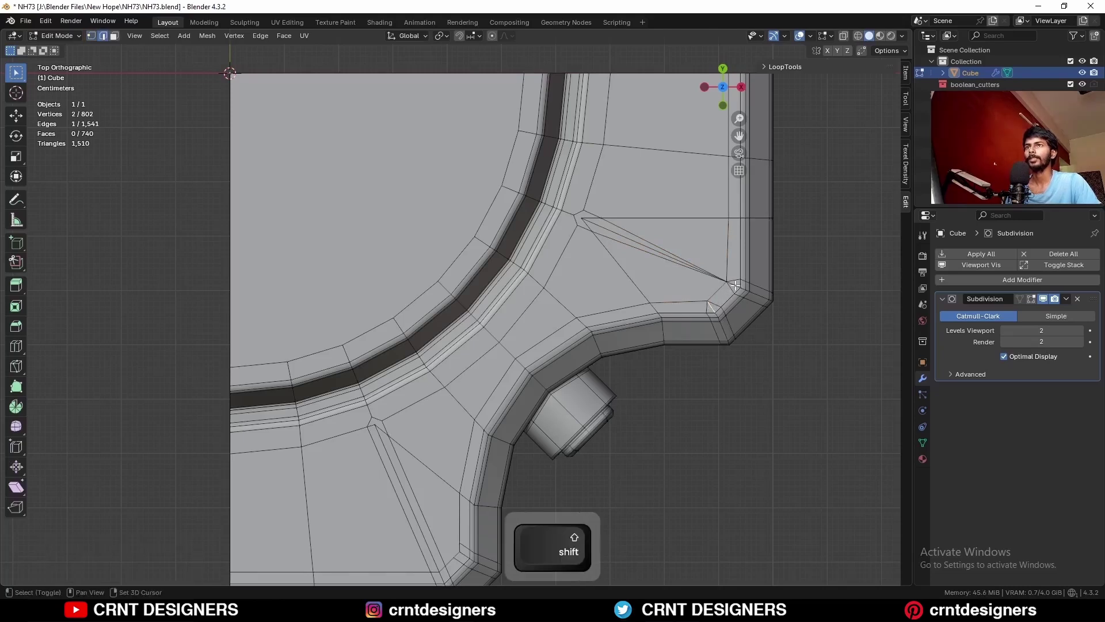
{"action": "key", "text": "ctrl+x"}
- Merge the six clustered vertices at the +X arm bevel's inner end, beside the groove, into one vertex
{"action": "middle_click_drag", "start_coordinate": [593, 231], "coordinate": [600, 245], "text": "shift"}
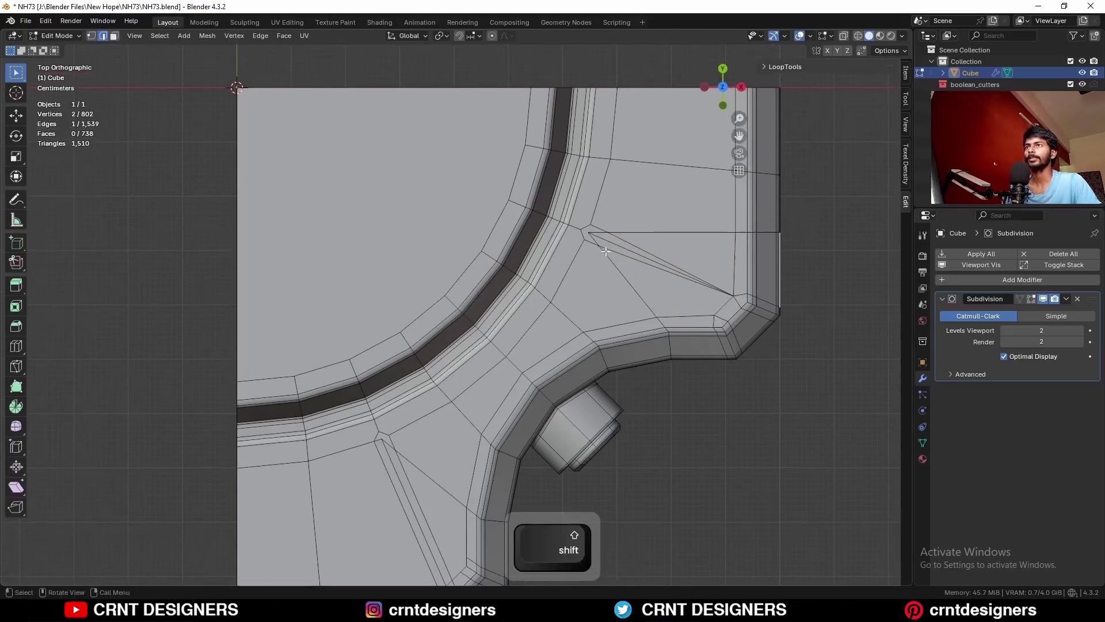
{"action": "key", "text": "shift+1"}
{"action": "left_click", "coordinate": [599, 246]}
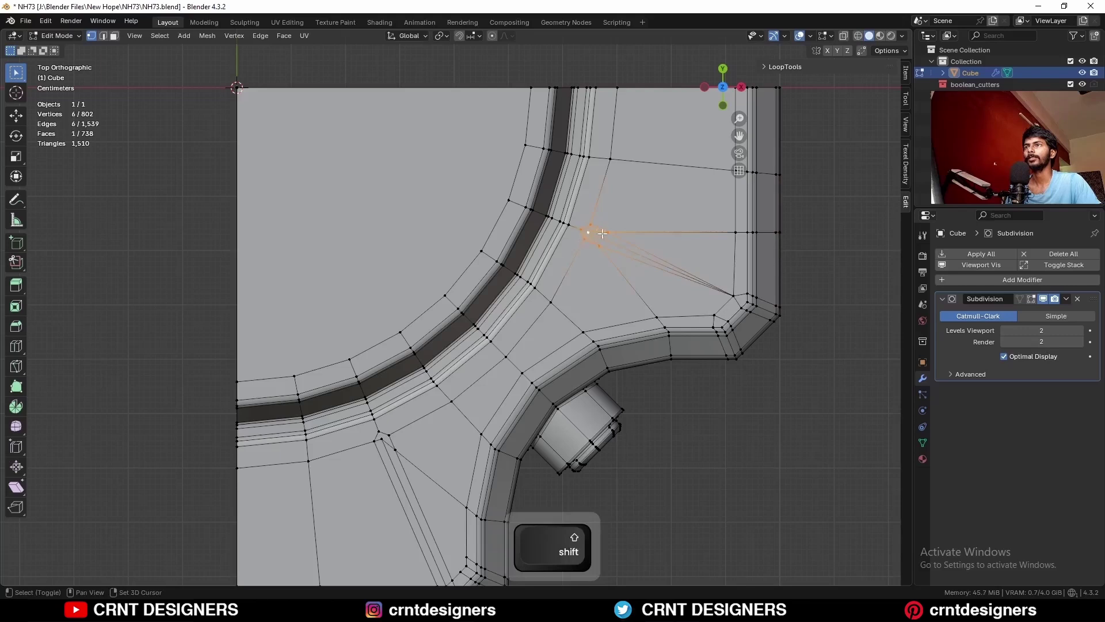
{"action": "key", "text": "m"}
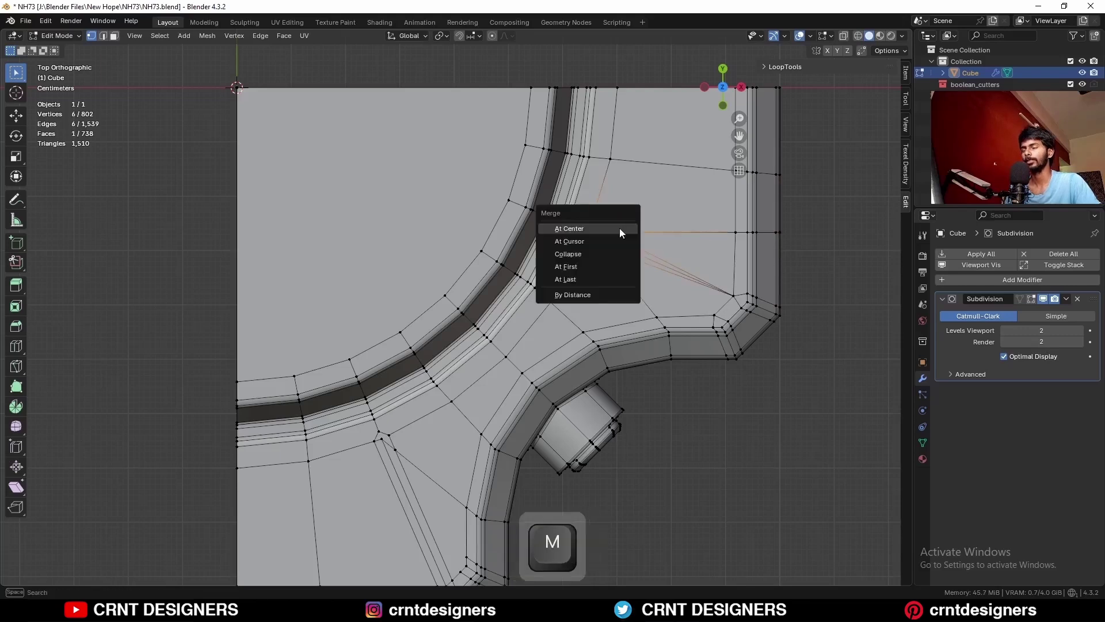
{"action": "left_click", "coordinate": [621, 283]}
- Merge the bevel-end vertices on the -Y arm's corner and beside the groove, and dissolve the leftover corner edges
{"action": "middle_click_drag", "start_coordinate": [595, 308], "coordinate": [691, 122], "text": "shift"}
{"action": "left_click_drag", "start_coordinate": [568, 365], "coordinate": [528, 407]}
{"action": "key", "text": "m"}
{"action": "key", "text": "c"}
{"action": "key", "text": "m"}
{"action": "key", "text": "c"}
{"action": "left_click_drag", "start_coordinate": [505, 277], "coordinate": [475, 252]}
{"action": "key", "text": "m"}
{"action": "left_click", "coordinate": [478, 256]}
{"action": "key", "text": "2"}
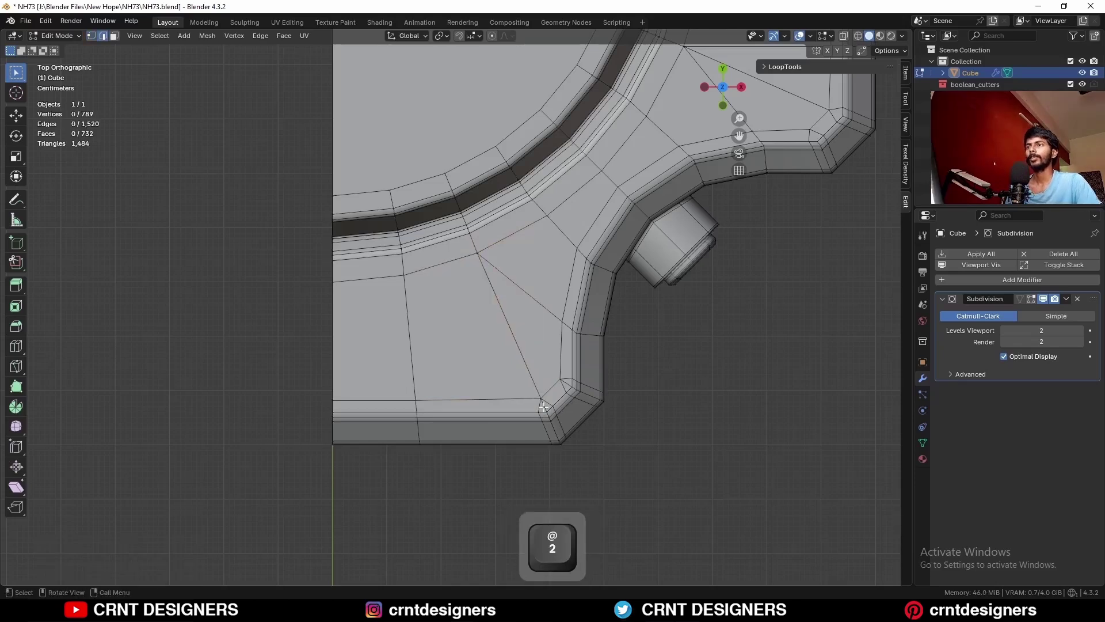
- Check the face loops around both chamfered corners and inspect the smoothed quarter block with overlays hidden
{"action": "left_click", "coordinate": [571, 323], "text": "alt"}
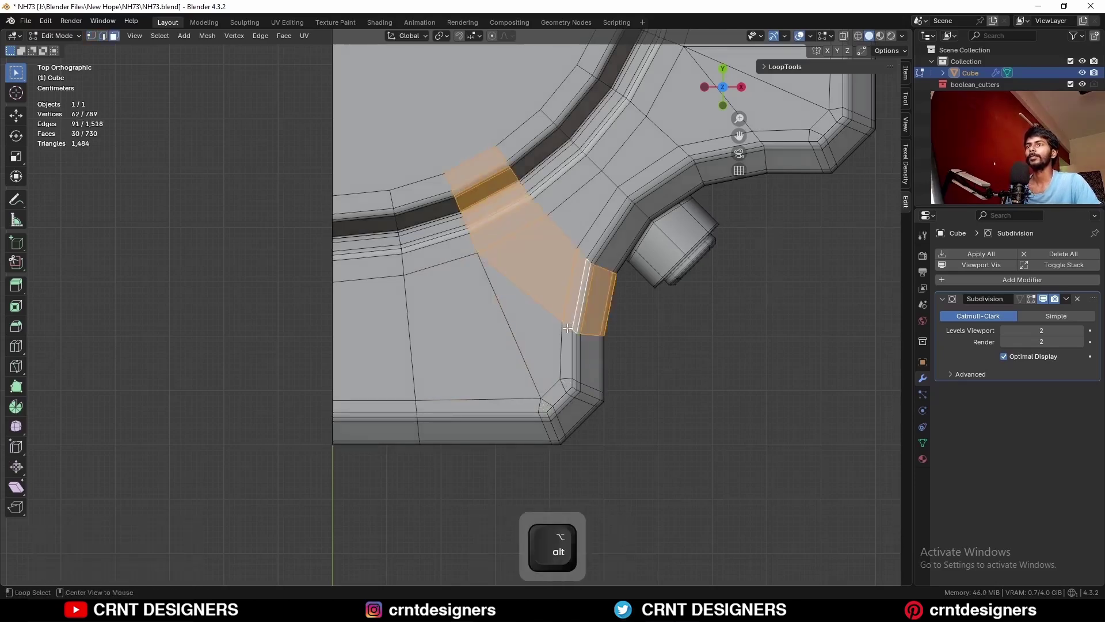
{"action": "left_click", "coordinate": [567, 330], "text": "alt"}
{"action": "left_click", "coordinate": [838, 109], "text": "alt"}
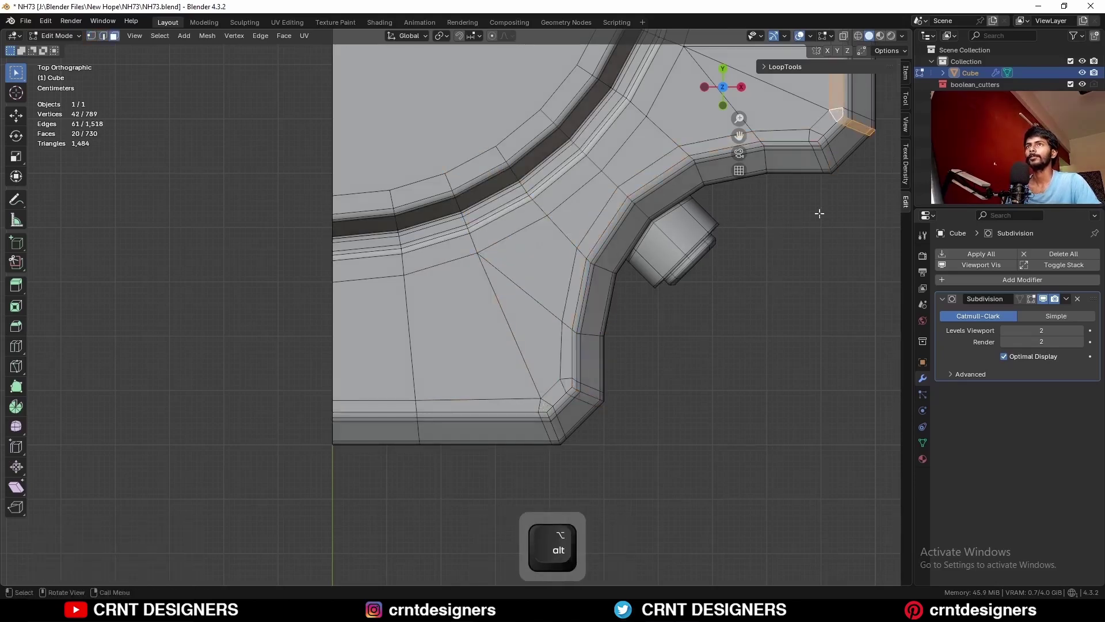
{"action": "middle_click_drag", "start_coordinate": [809, 251], "coordinate": [773, 319], "text": "shift"}
{"action": "key", "text": "Tab"}
{"action": "scroll", "coordinate": [789, 255], "scroll_direction": "down", "scroll_amount": 4}
{"action": "middle_click_drag", "start_coordinate": [787, 258], "coordinate": [717, 207]}
{"action": "key", "text": "alt+shift+z"}
{"action": "middle_click_drag", "start_coordinate": [483, 387], "coordinate": [548, 417]}
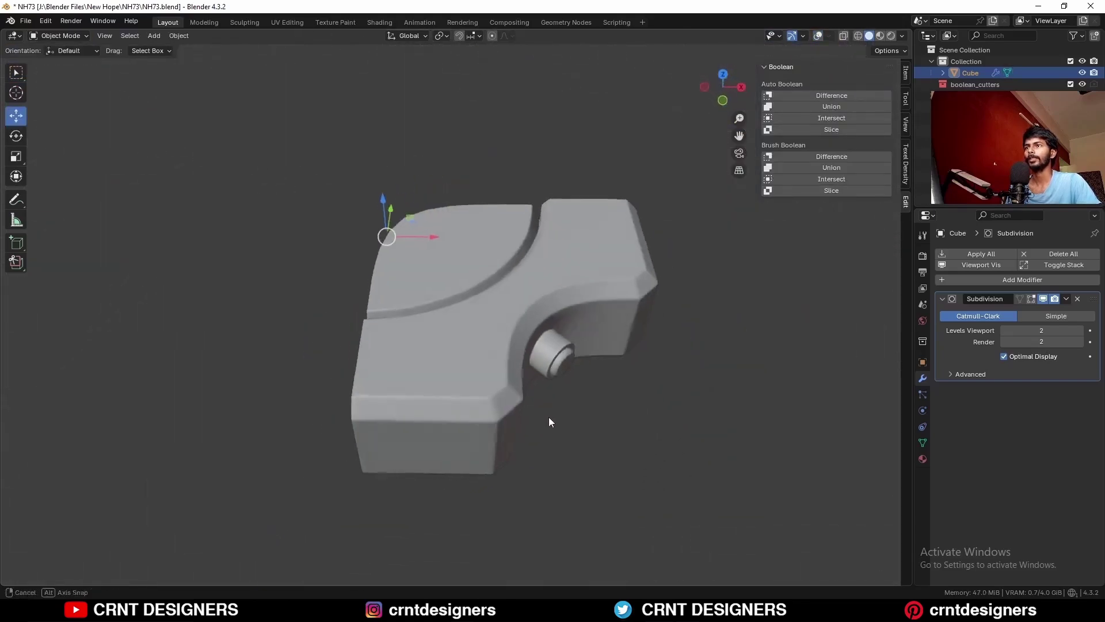
{"action": "left_click", "coordinate": [720, 74]}
{"action": "key", "text": "Tab"}
{"action": "key", "text": "shift+alt+z"}
{"action": "left_click", "coordinate": [643, 175], "text": "alt"}
{"action": "left_click", "coordinate": [689, 205], "text": "alt"}
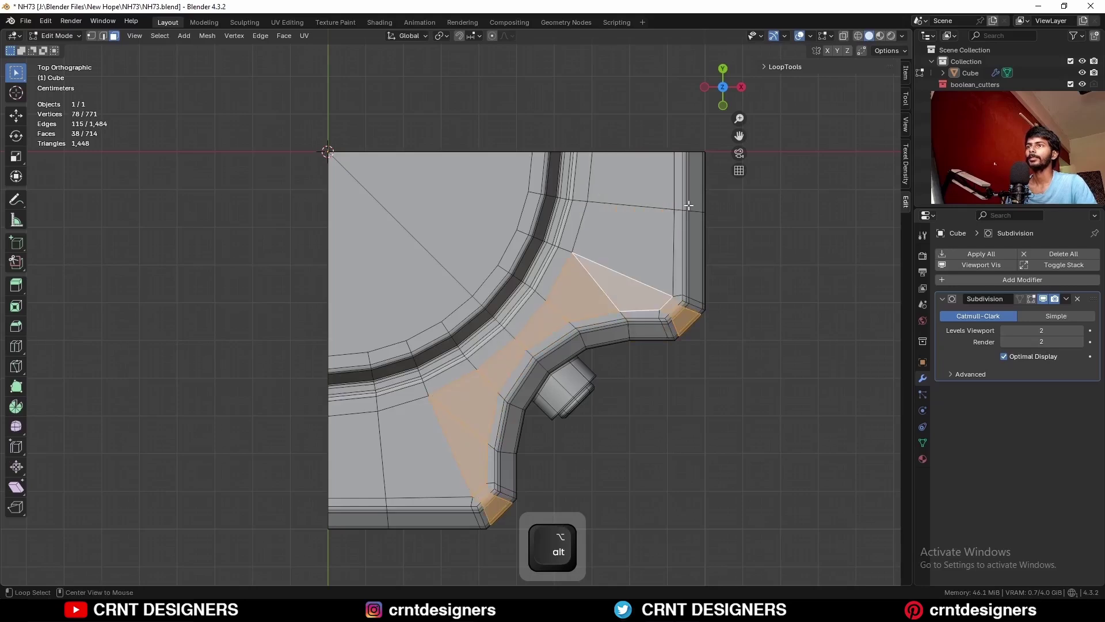
{"action": "key", "text": "alt+a"}
- Add three centered loop cuts: across the +X arm, around the curved notch and across the -Y arm
{"action": "middle_click_drag", "start_coordinate": [633, 203], "coordinate": [641, 242], "text": "shift"}
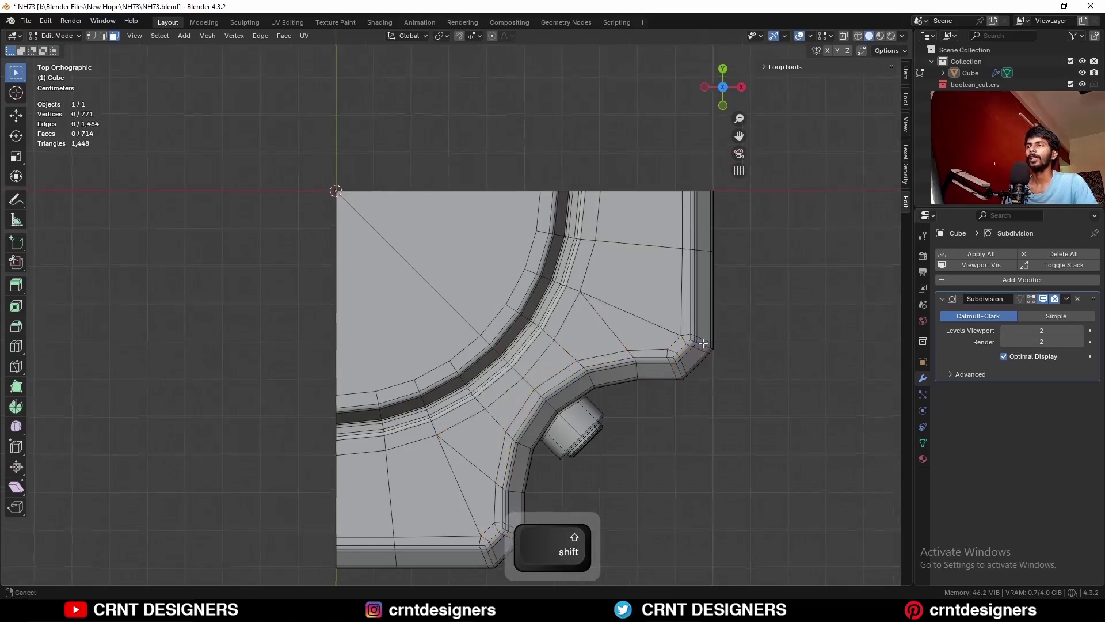
{"action": "key", "text": "ctrl+r"}
{"action": "left_click", "coordinate": [637, 241]}
{"action": "right_click", "coordinate": [638, 241]}
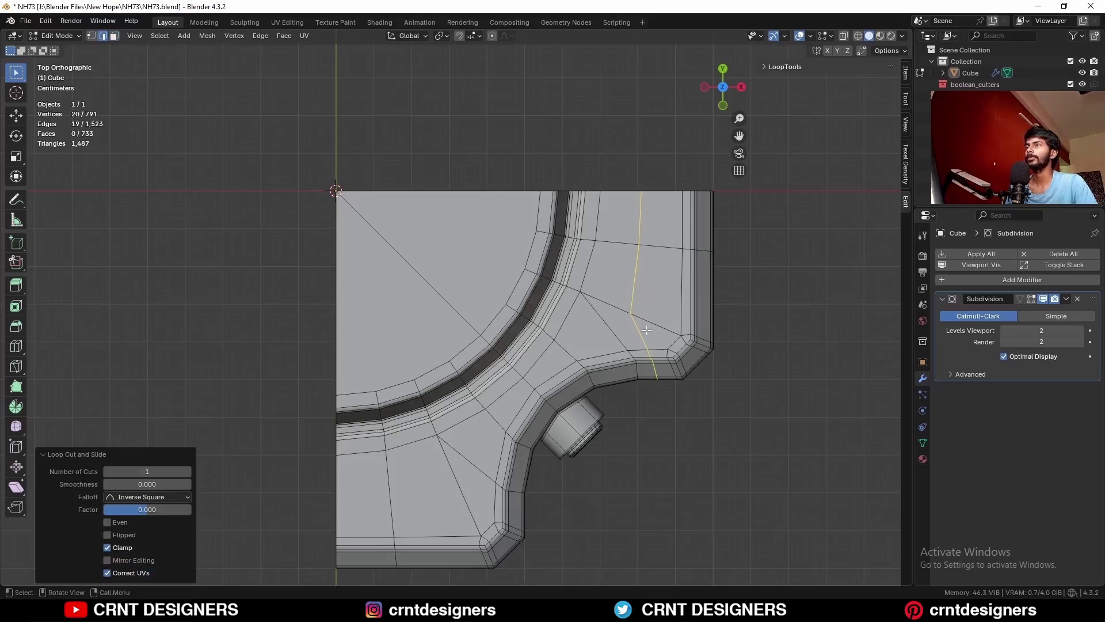
{"action": "key", "text": "ctrl+r"}
{"action": "left_click", "coordinate": [609, 329]}
{"action": "right_click", "coordinate": [609, 329]}
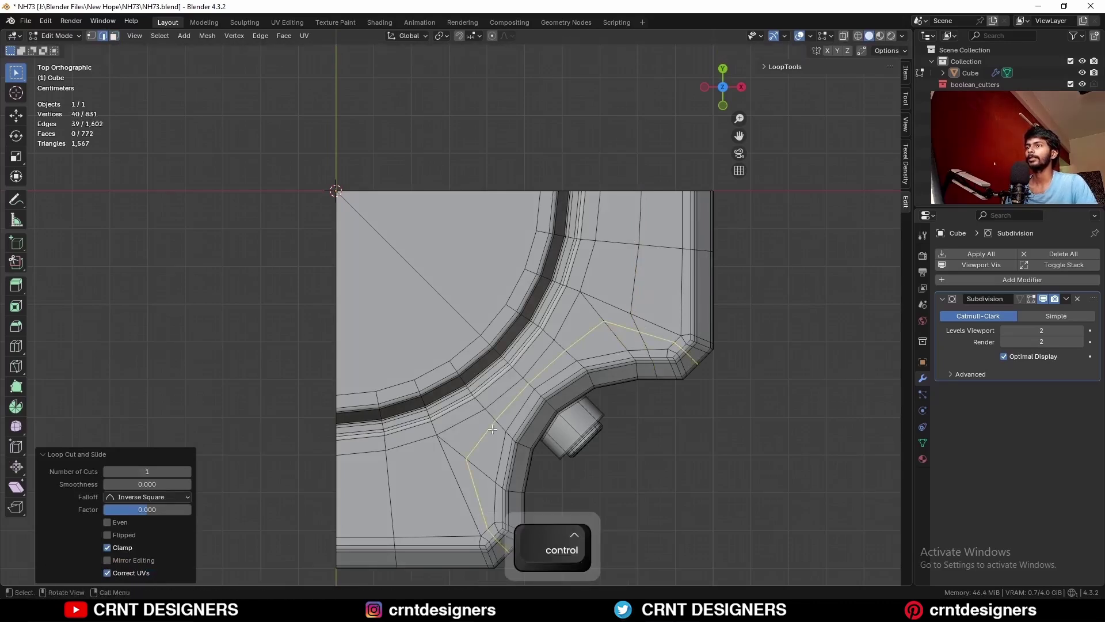
{"action": "key", "text": "ctrl+r"}
{"action": "left_click", "coordinate": [446, 504]}
{"action": "right_click", "coordinate": [447, 504]}
- Merge the loop cuts' triangle vertices at center on the top faces of both the -Y and +X arms
{"action": "middle_click_drag", "start_coordinate": [446, 504], "coordinate": [442, 433], "text": "shift"}
{"action": "key", "text": "1"}
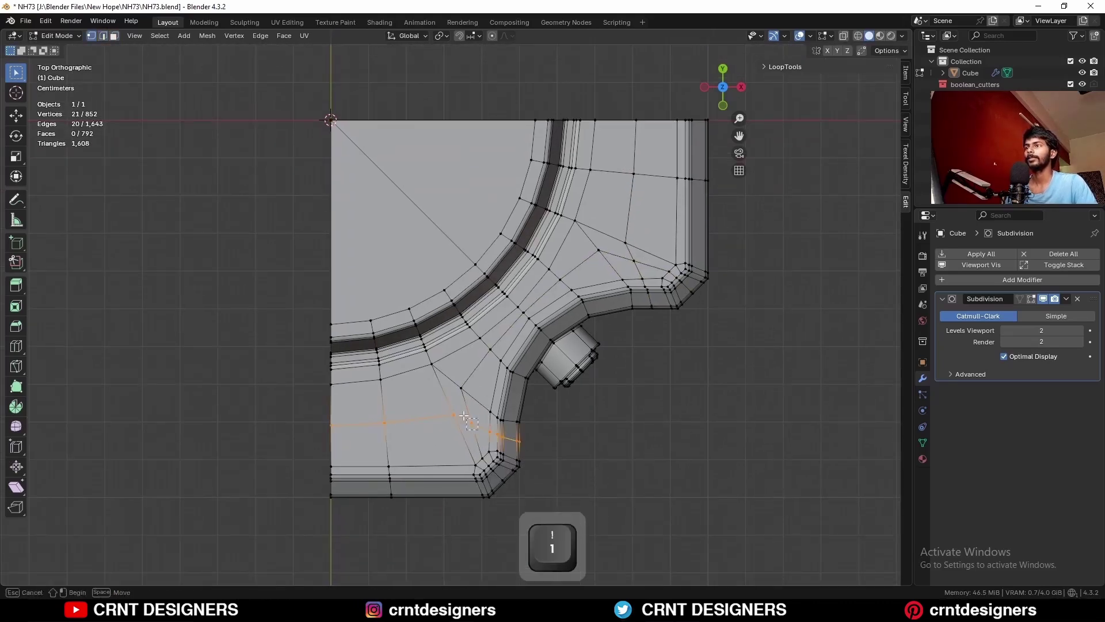
{"action": "left_click_drag", "start_coordinate": [476, 427], "coordinate": [440, 383]}
{"action": "key", "text": "m"}
{"action": "left_click", "coordinate": [463, 387]}
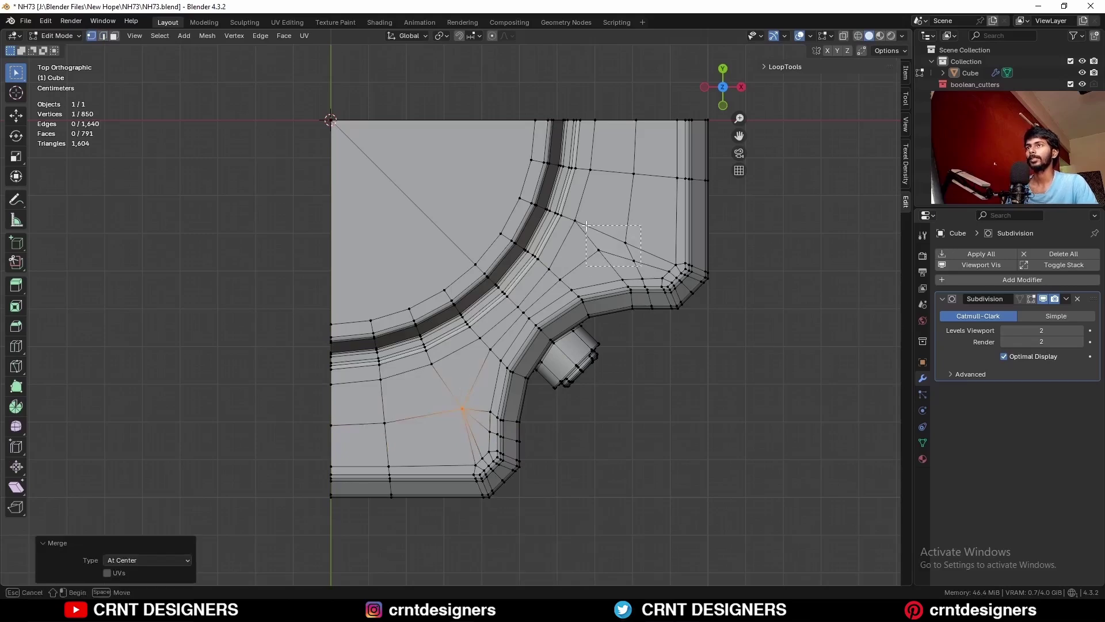
{"action": "left_click_drag", "start_coordinate": [586, 225], "coordinate": [587, 226]}
{"action": "key", "text": "m"}
{"action": "left_click", "coordinate": [599, 240]}
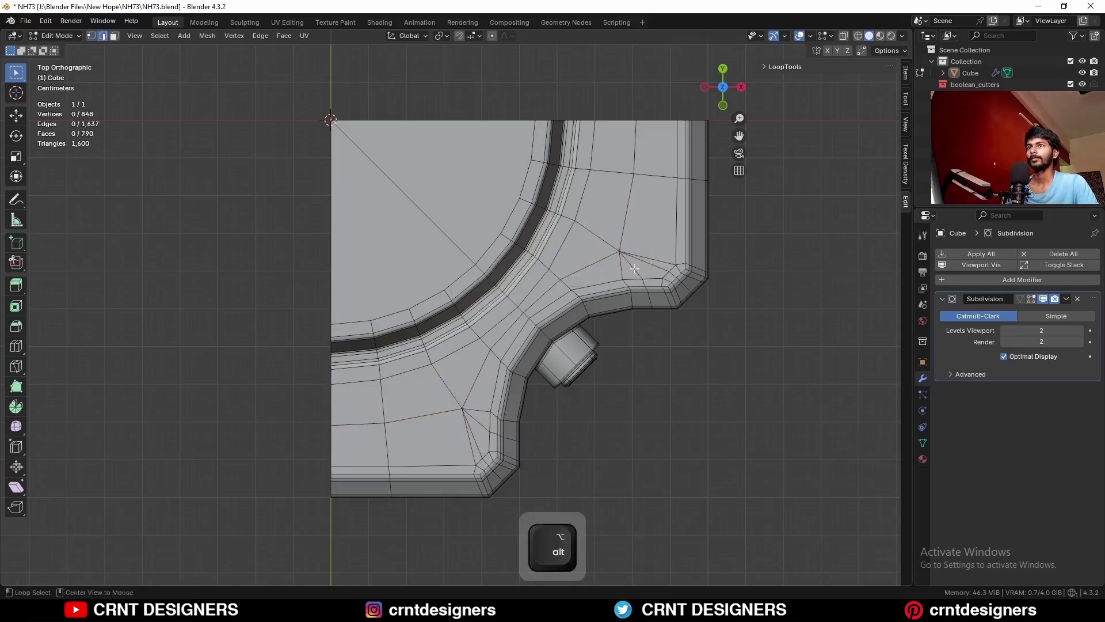
- Dissolve the extra edge loops running through the top-face poles beside the chamfered corners of the +X and -Y arms
{"action": "left_click", "coordinate": [634, 269], "text": "alt"}
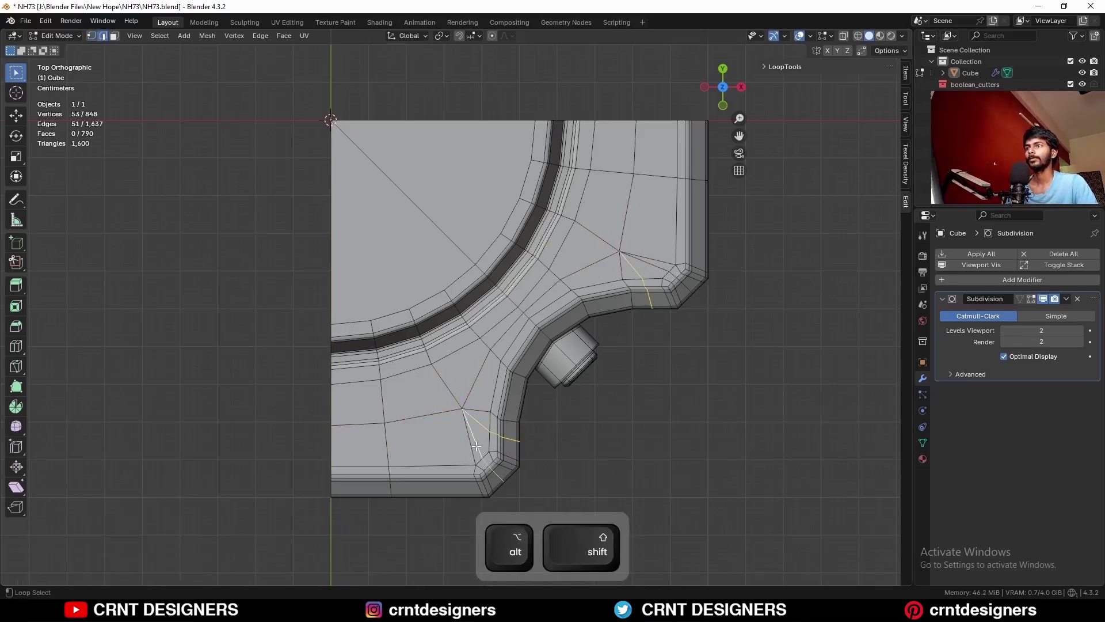
{"action": "key", "text": "ctrl+x"}
{"action": "key", "text": "ctrl+x"}
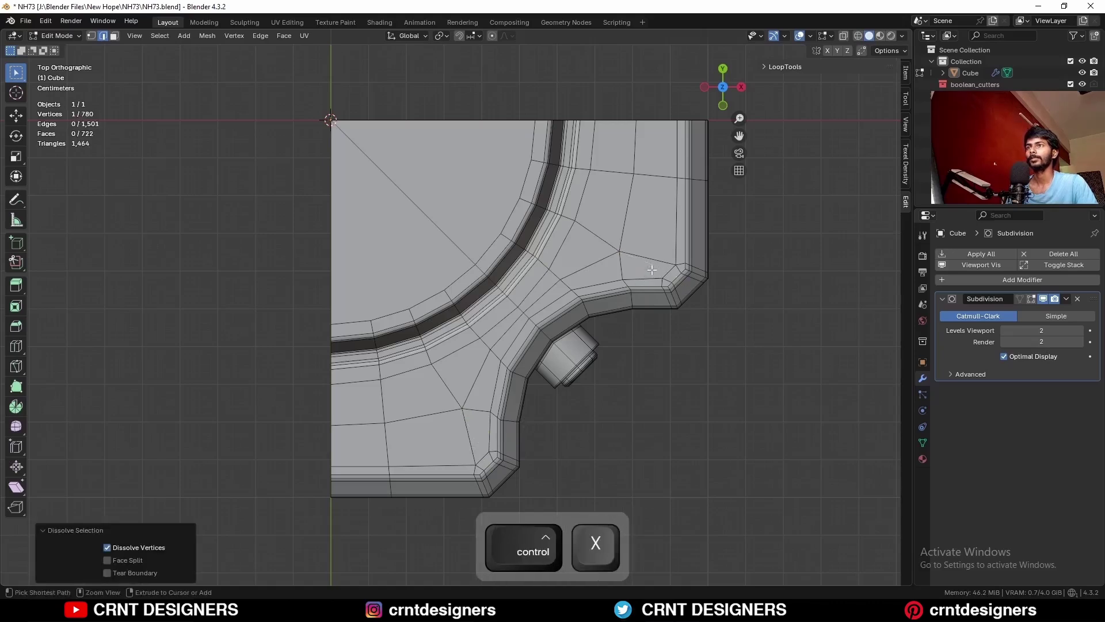
{"action": "left_click", "coordinate": [814, 307]}
{"action": "middle_click_drag", "start_coordinate": [662, 202], "coordinate": [661, 237], "text": "shift"}
{"action": "key", "text": "3"}
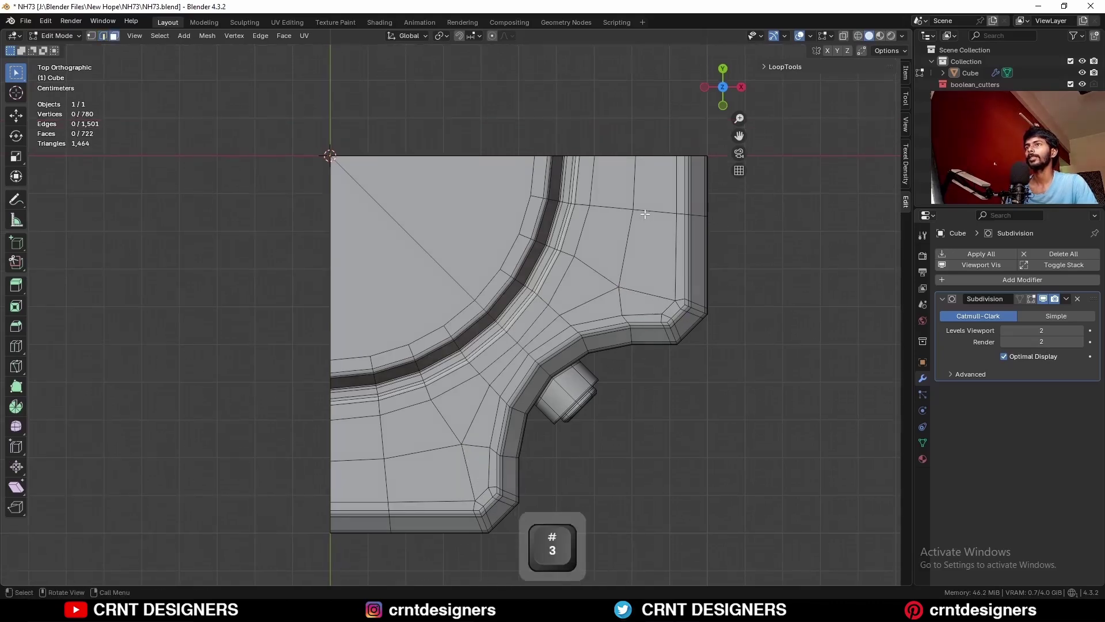
- Check the face loops crossing the +X arm's top face
{"action": "left_click", "coordinate": [636, 225], "text": "alt"}
{"action": "left_click", "coordinate": [656, 218], "text": "alt"}
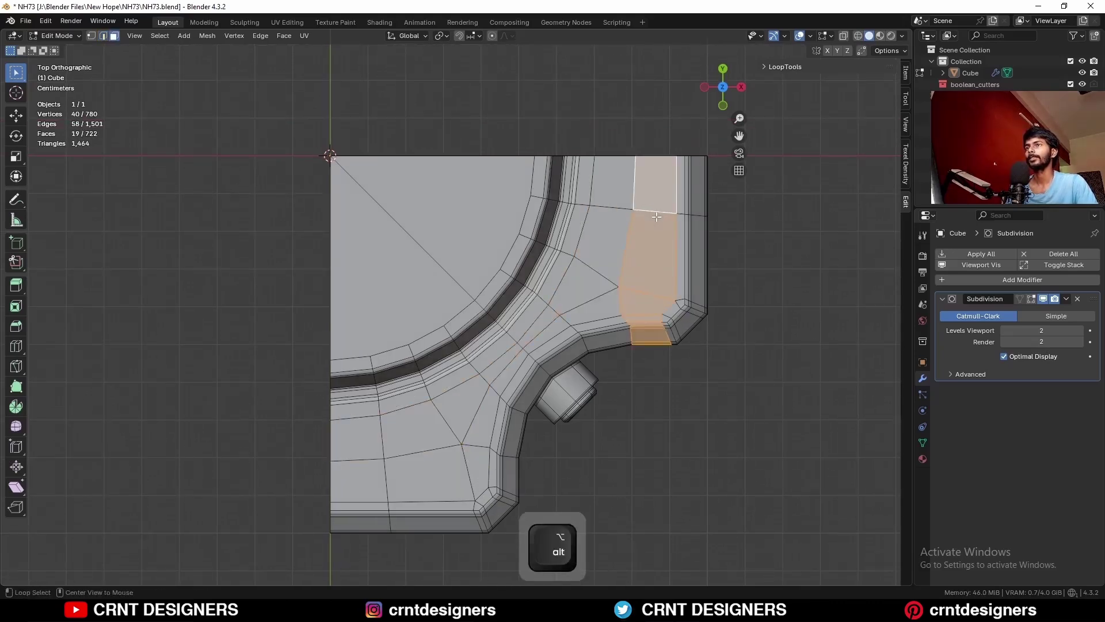
{"action": "left_click", "coordinate": [619, 302], "text": "alt"}
{"action": "key", "text": "ctrl+z"}
{"action": "key", "text": "ctrl+z"}
{"action": "key", "text": "ctrl+z"}
{"action": "key", "text": "ctrl+z"}
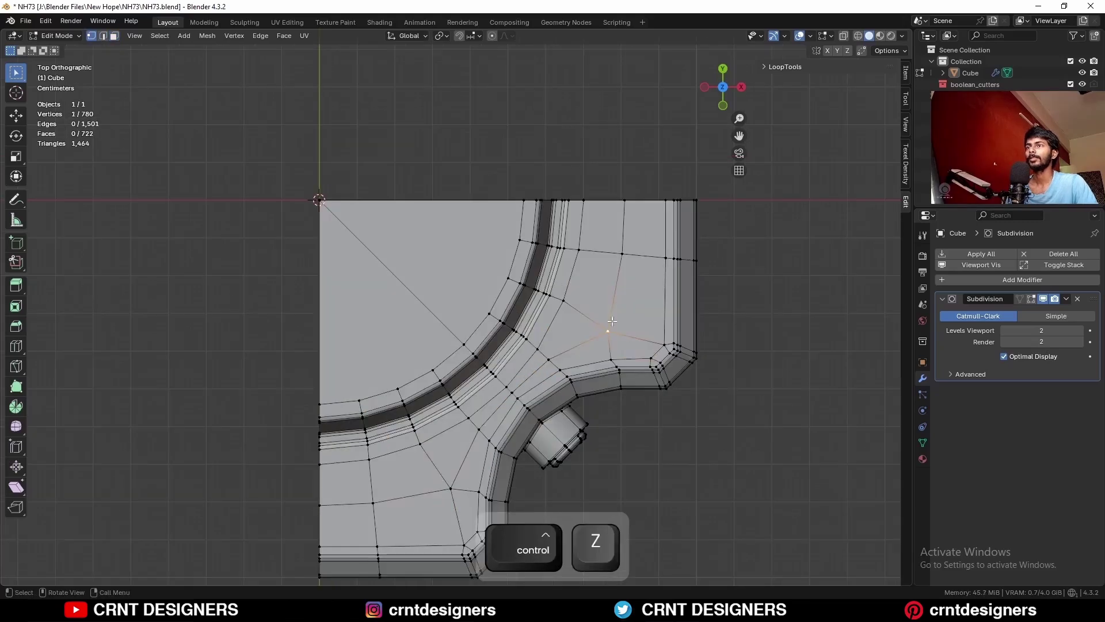
- Merge the pole vertex on the +X arm's top face into the inner vertex at its chamfered corner
{"action": "key", "text": "m"}
{"action": "left_click", "coordinate": [651, 357]}
{"action": "key", "text": "Tab"}
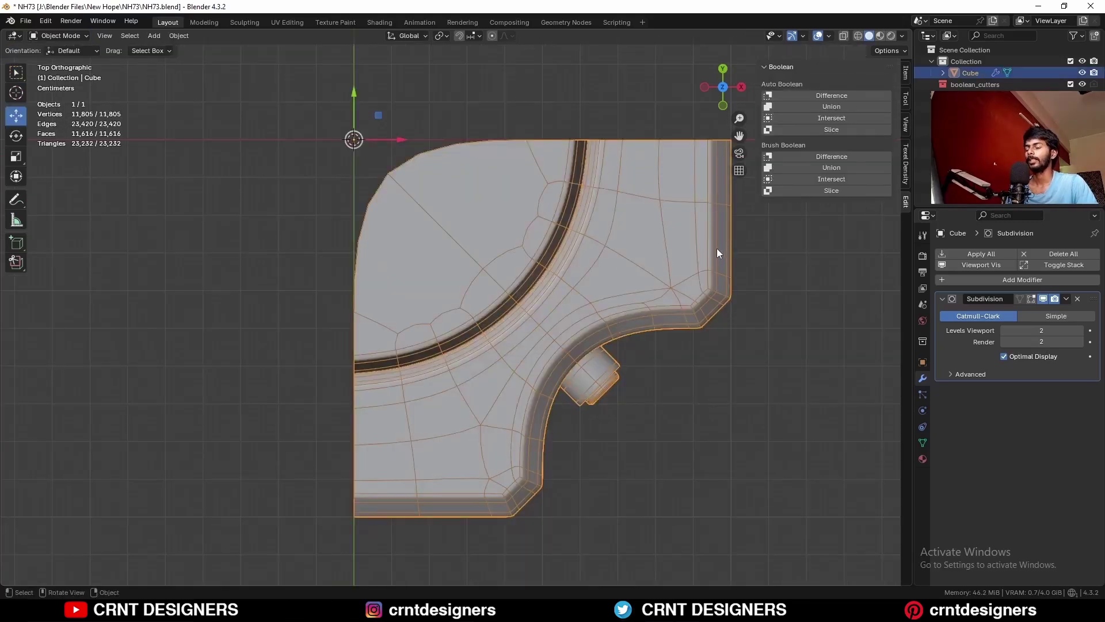
- Rotate the quarter block 45° about Z in top view and apply its rotation
{"action": "key", "text": "r"}
{"action": "left_click", "coordinate": [583, 501], "text": "ctrl"}
{"action": "key", "text": "ctrl+a"}
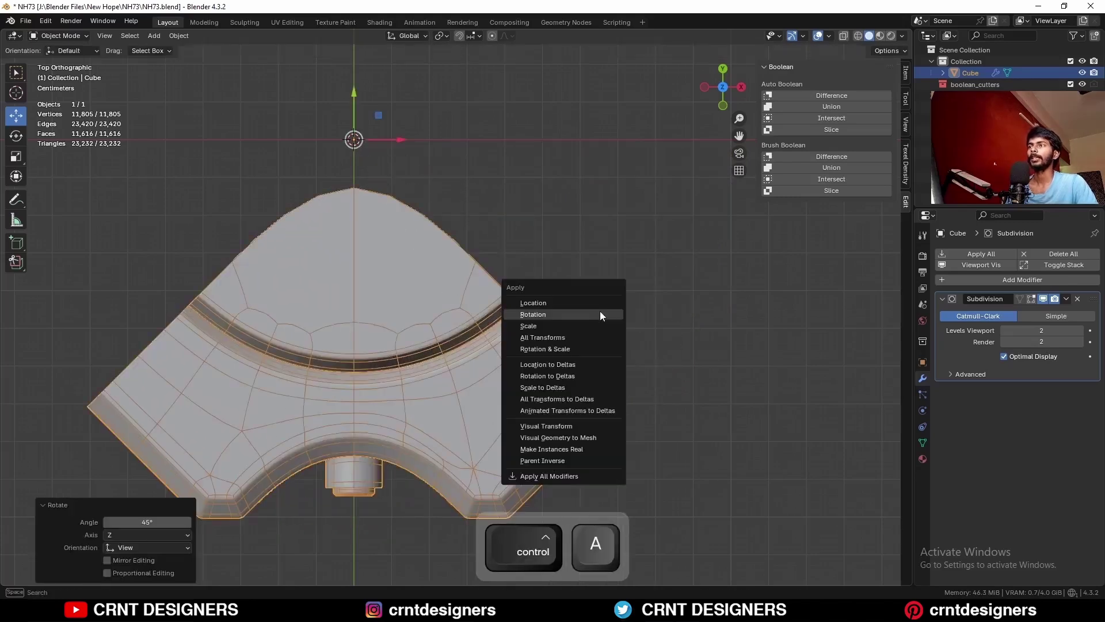
{"action": "left_click", "coordinate": [599, 314]}
- Symmetrize the whole mesh so the +X side's corner topology is copied to the -X side
{"action": "key", "text": "Tab"}
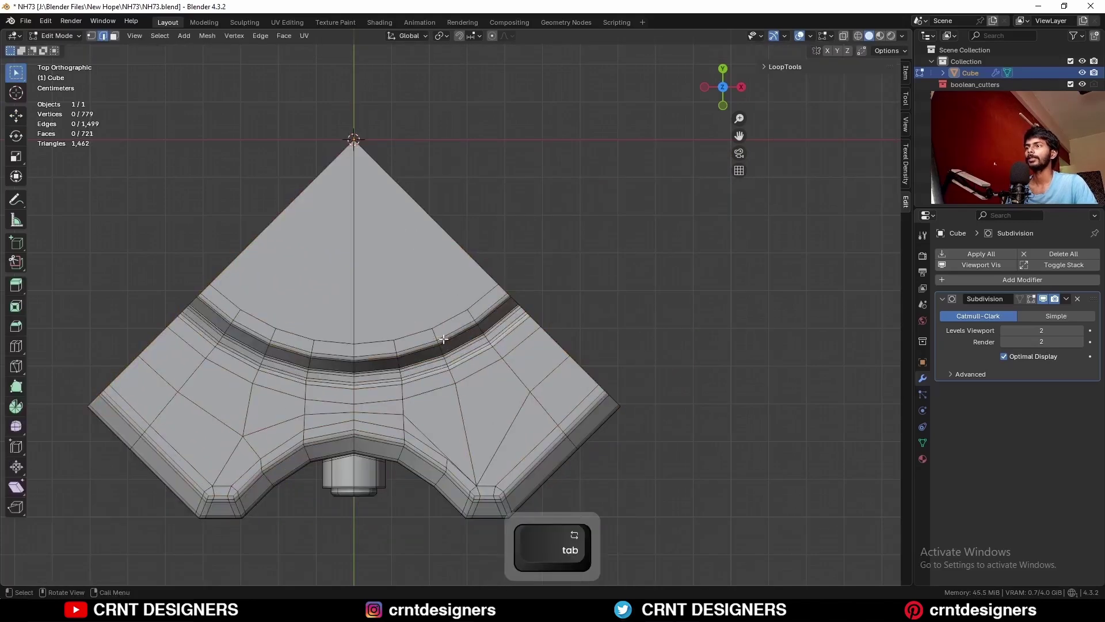
{"action": "key", "text": "a"}
{"action": "left_click", "coordinate": [207, 36]}
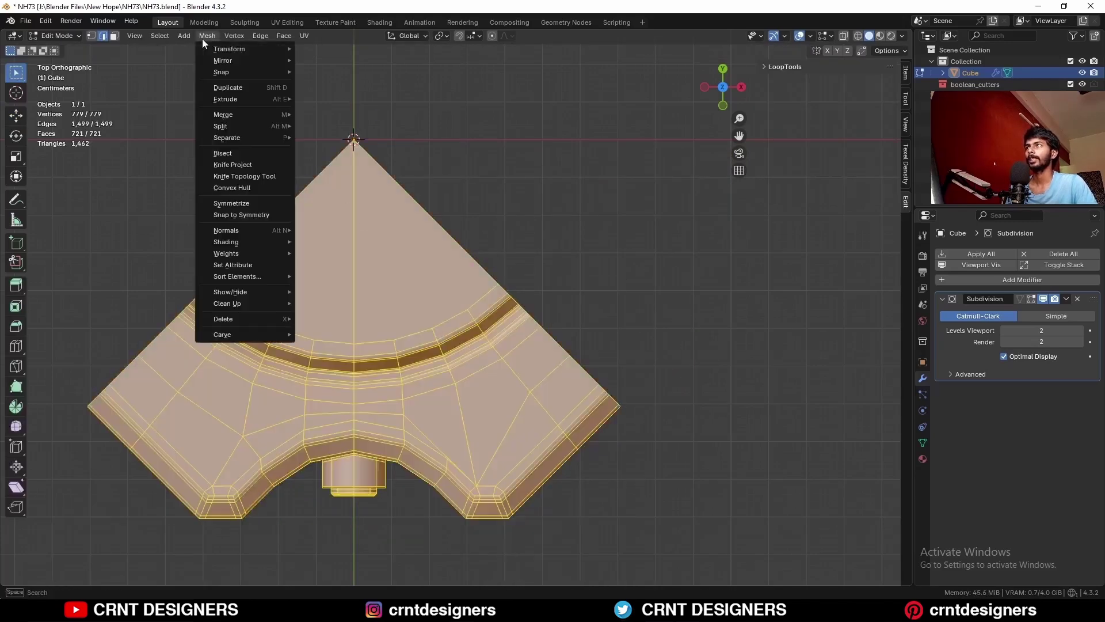
{"action": "left_click", "coordinate": [231, 204]}
{"action": "key", "text": "alt+a"}
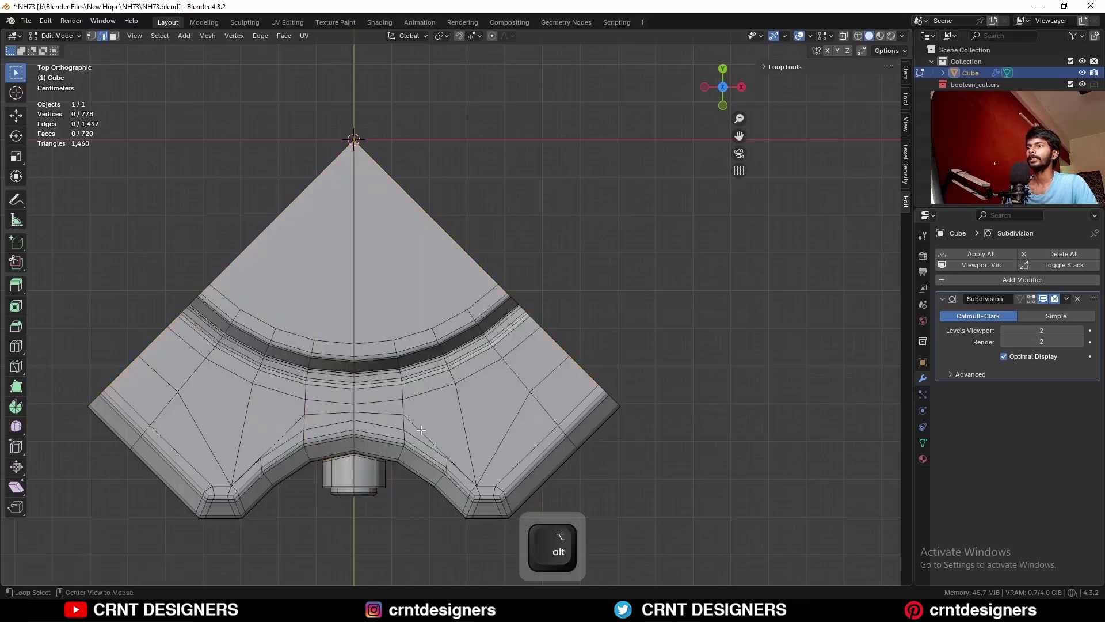
- Dissolve the leftover edges beside the curved notch and slide the lengthwise top-face edges outward on both arms by a factor of 0.7
{"action": "key", "text": "ctrl+x"}
{"action": "key", "text": "2"}
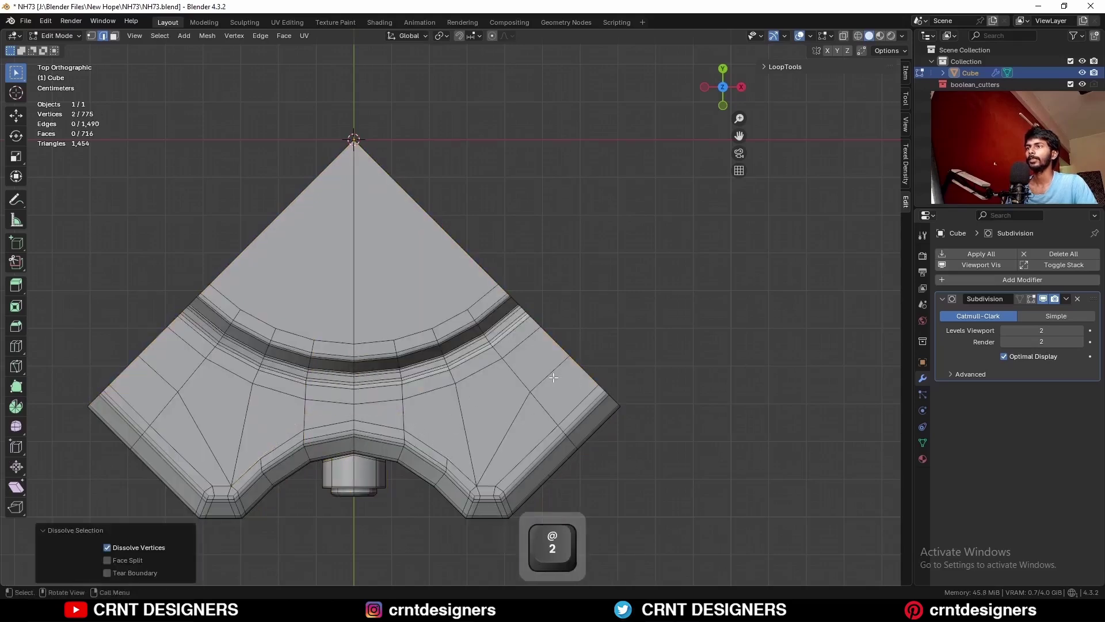
{"action": "left_click", "coordinate": [553, 377]}
{"action": "key", "text": "g"}
{"action": "key", "text": "g"}
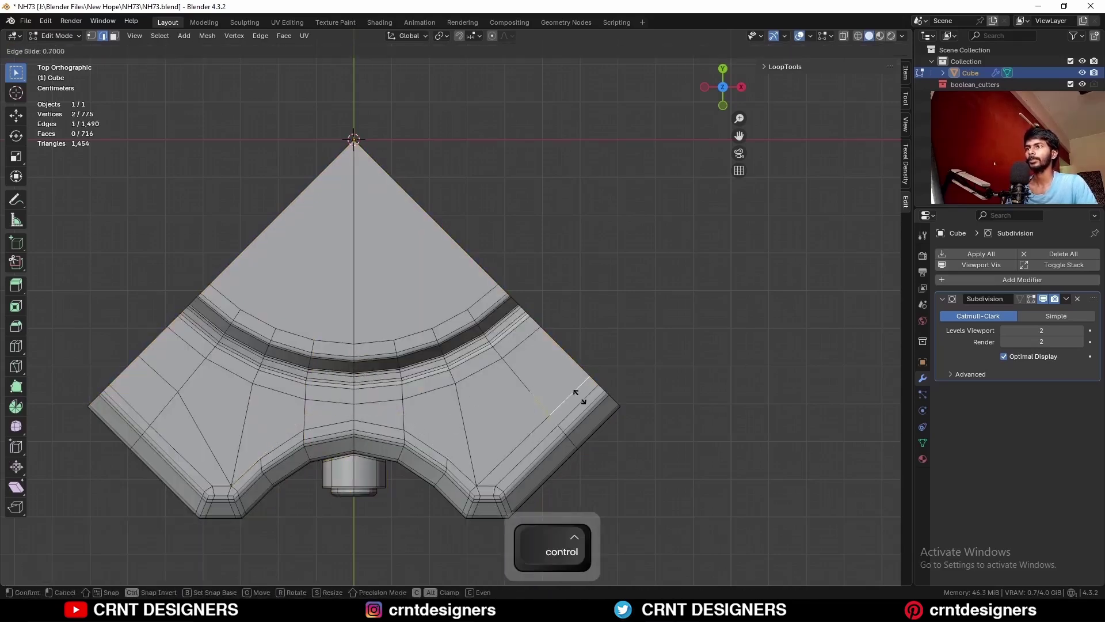
{"action": "left_click", "coordinate": [580, 398]}
{"action": "left_click", "coordinate": [596, 376], "text": "shift"}
- Knife a new edge from the notch-side vertex on the +X half to the loop near the groove, and mirror it to -X
{"action": "key", "text": "3"}
{"action": "middle_click_drag", "start_coordinate": [479, 399], "coordinate": [567, 346], "text": "shift"}
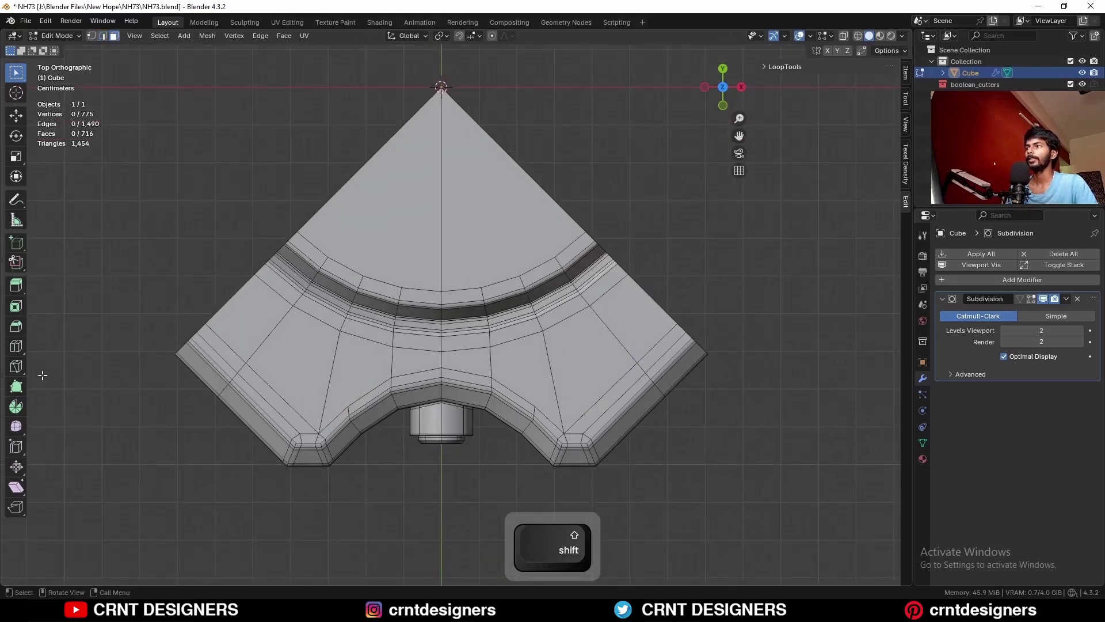
{"action": "left_click", "coordinate": [17, 366]}
{"action": "left_click", "coordinate": [535, 406]}
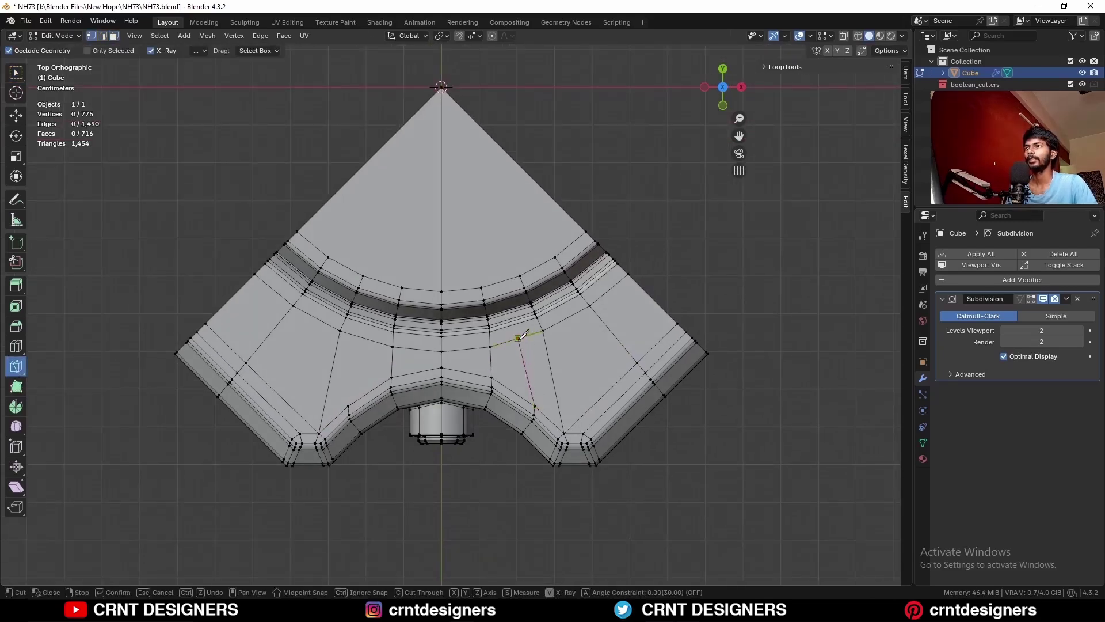
{"action": "key", "text": "Return"}
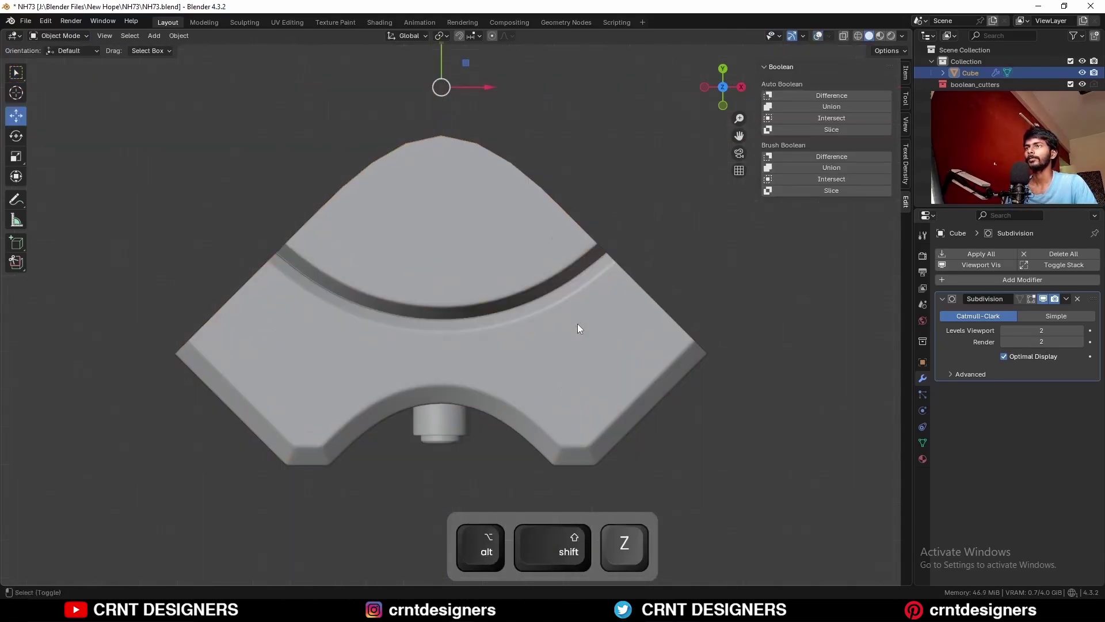
{"action": "key", "text": "a"}
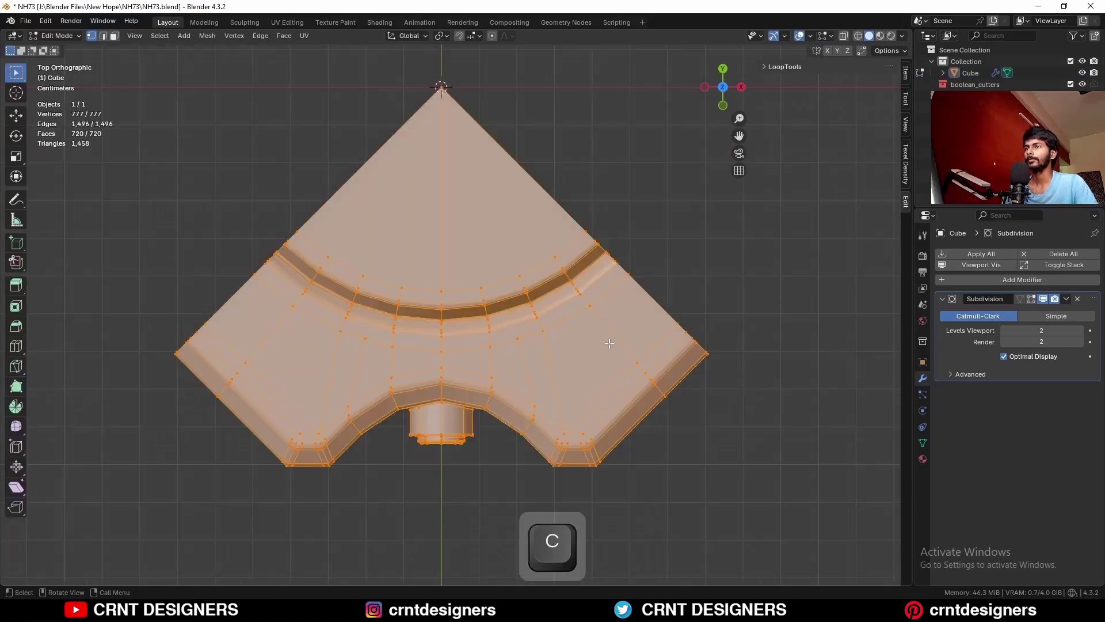
- Add two evenly spaced loop cuts along the top face band that runs through both arms and around the notch
{"action": "key", "text": "3"}
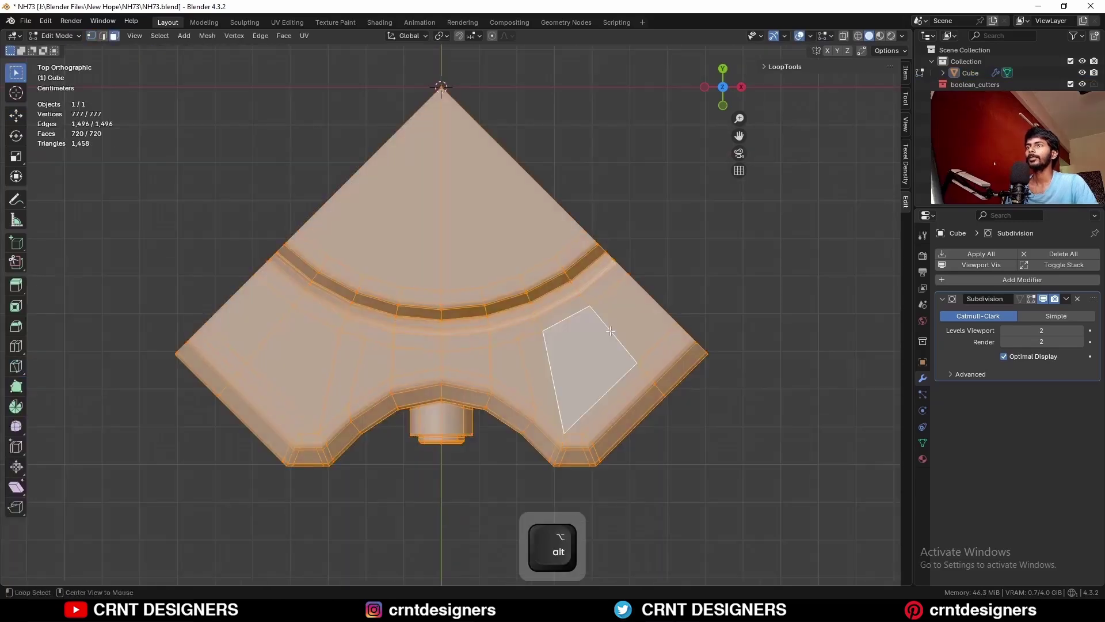
{"action": "left_click", "coordinate": [610, 331], "text": "alt"}
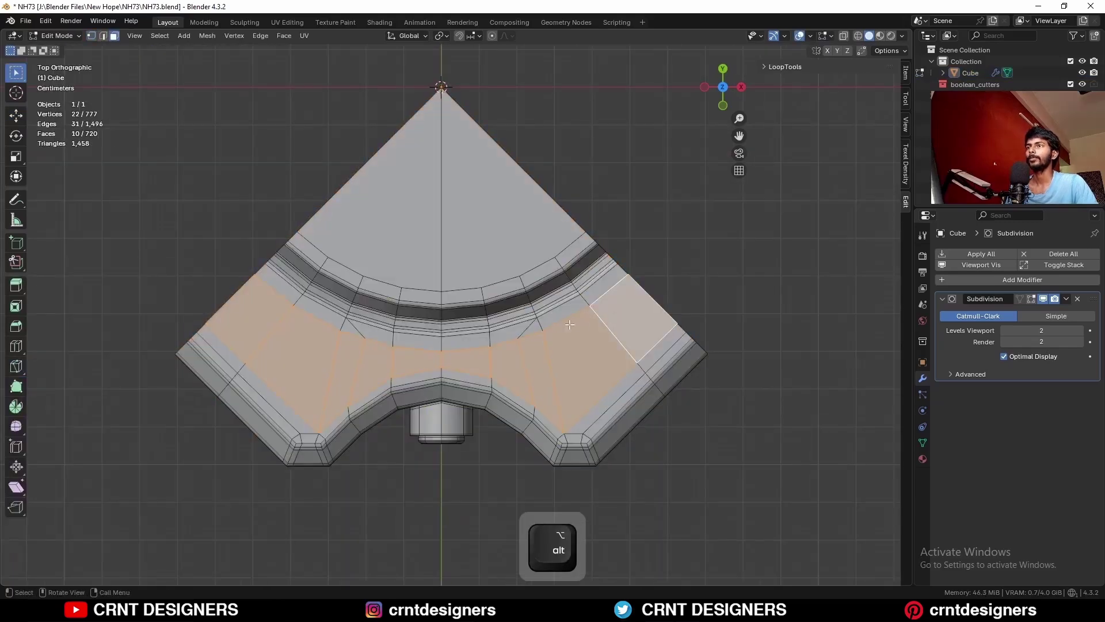
{"action": "key", "text": "ctrl+r"}
{"action": "scroll", "coordinate": [601, 326], "scroll_direction": "up", "scroll_amount": 1}
{"action": "left_click", "coordinate": [601, 326]}
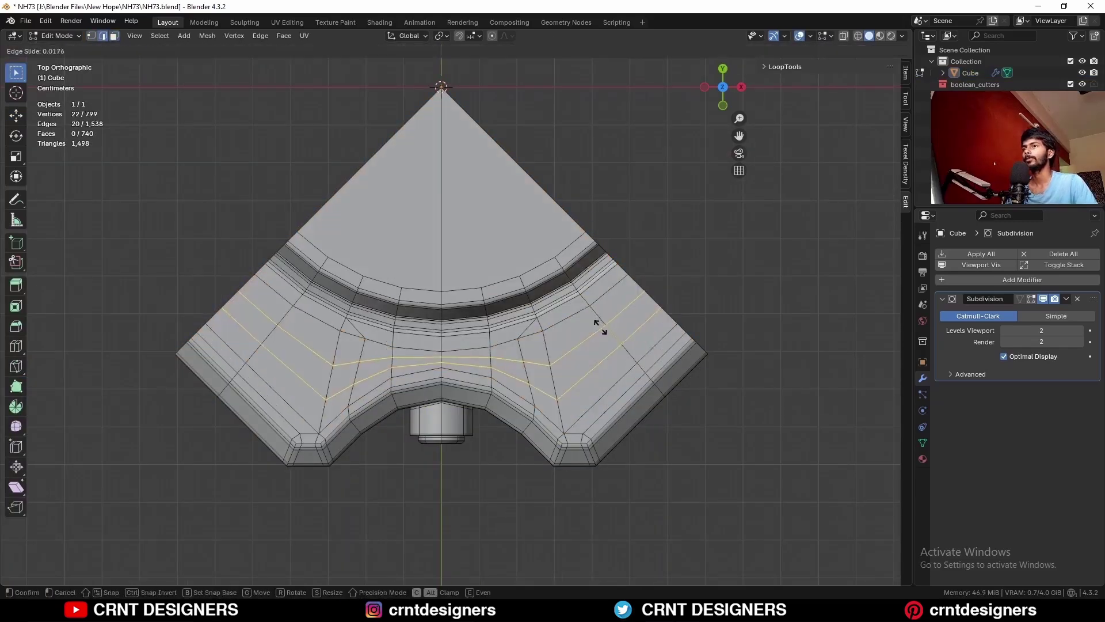
{"action": "right_click", "coordinate": [601, 326]}
- Inset the six top faces of the +X-side arm twice with boundary off, using thicknesses of about 0.022 m and 0.015 m
{"action": "key", "text": "3"}
{"action": "left_click_drag", "start_coordinate": [602, 313], "coordinate": [601, 315]}
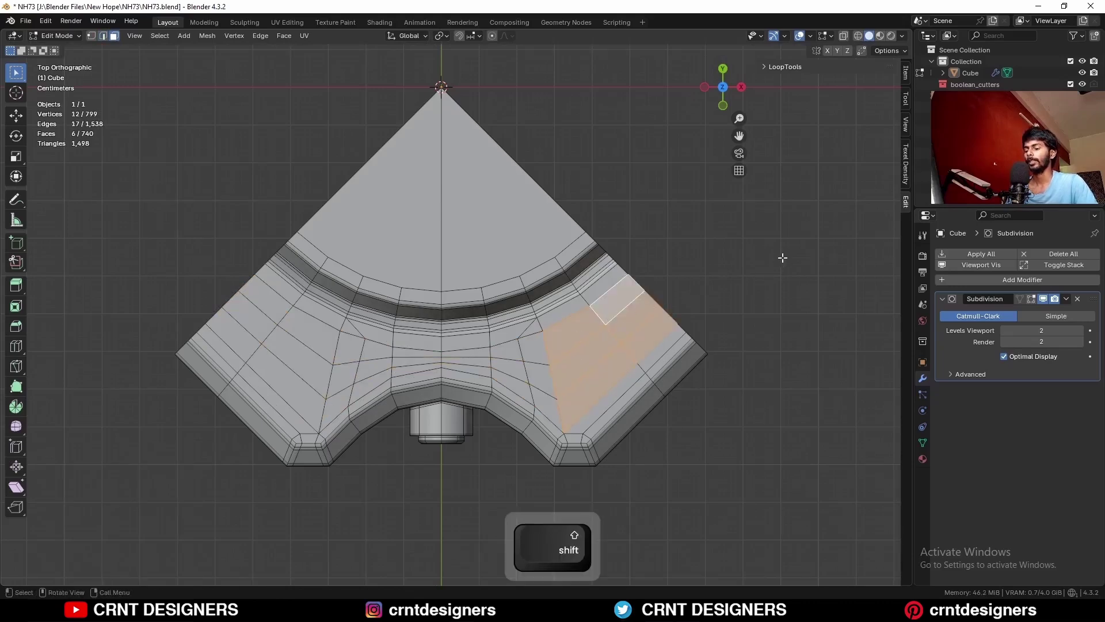
{"action": "key", "text": "i"}
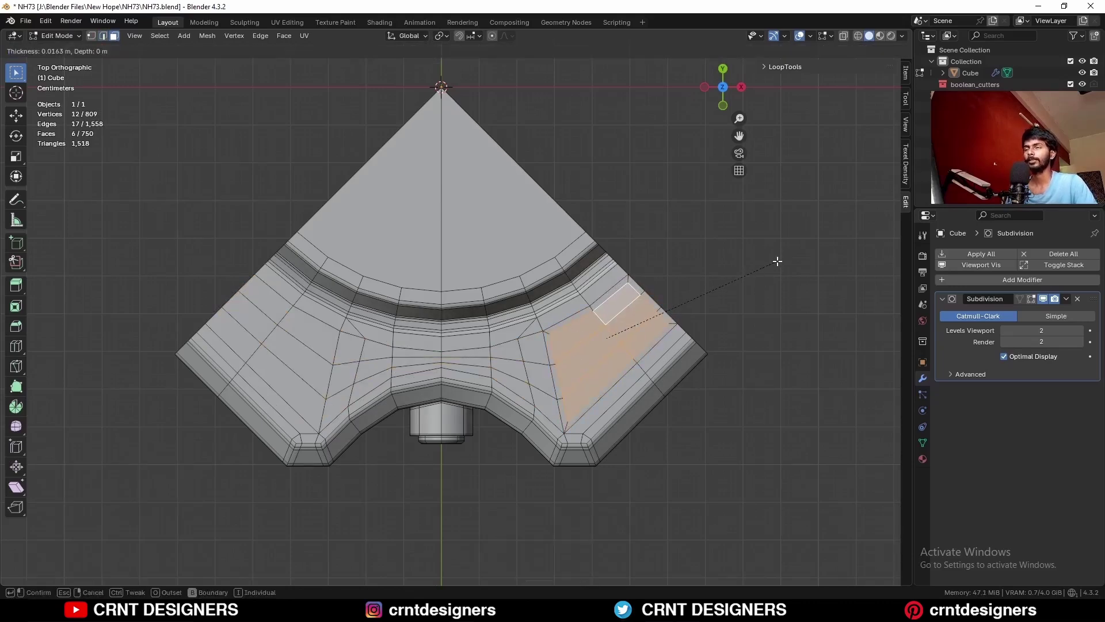
{"action": "key", "text": "b"}
{"action": "key", "text": "shift"}
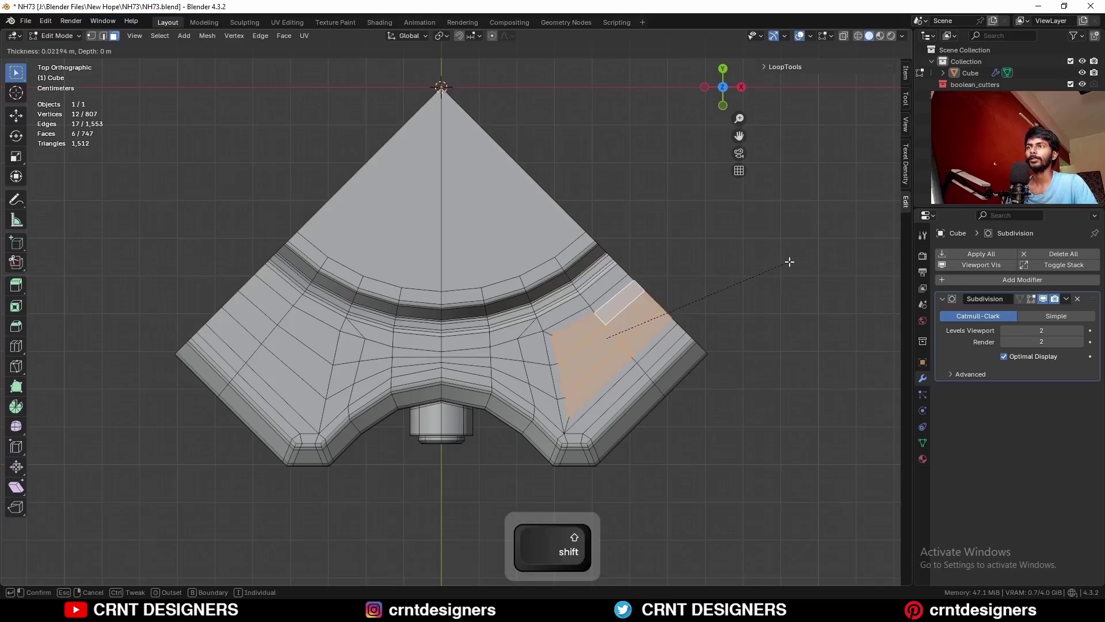
{"action": "left_click", "coordinate": [790, 261]}
{"action": "key", "text": "i"}
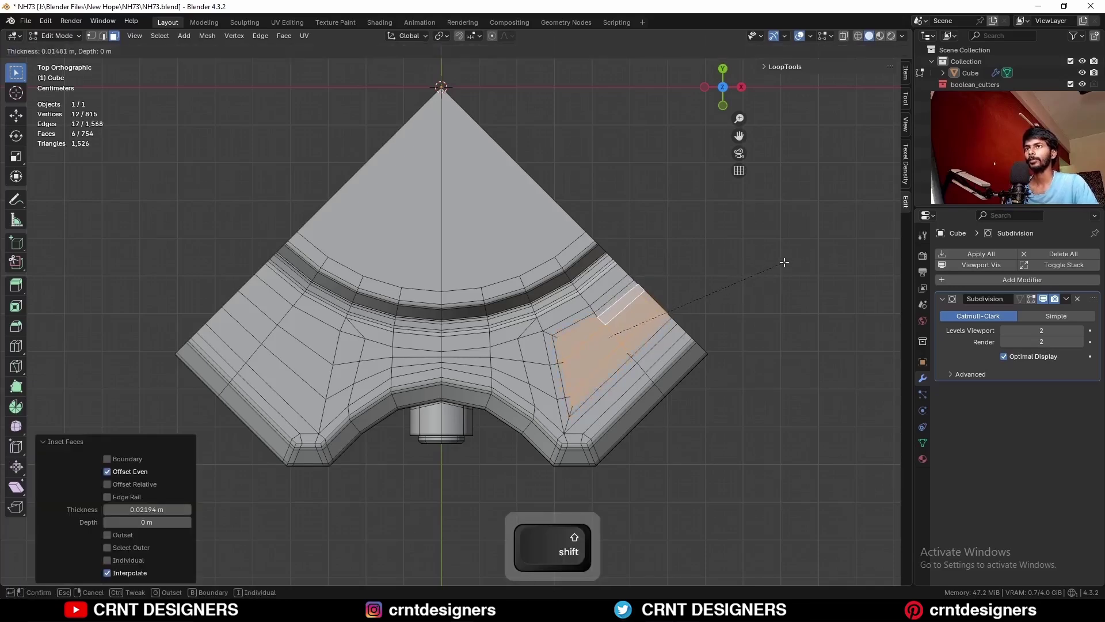
{"action": "left_click", "coordinate": [784, 263]}
- Lower the inset faces about 0.019 m in Z to form a pocket, and inset its floor by about 0.01 m
{"action": "middle_click_drag", "start_coordinate": [777, 266], "coordinate": [535, 258]}
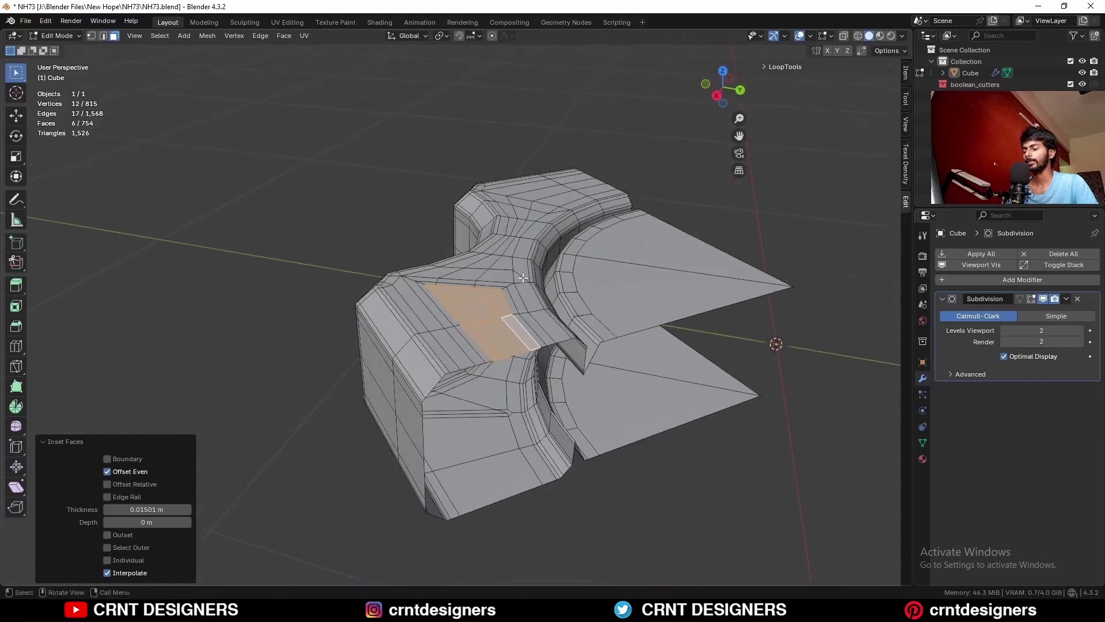
{"action": "key", "text": "g"}
{"action": "key", "text": "z"}
{"action": "left_click", "coordinate": [541, 285]}
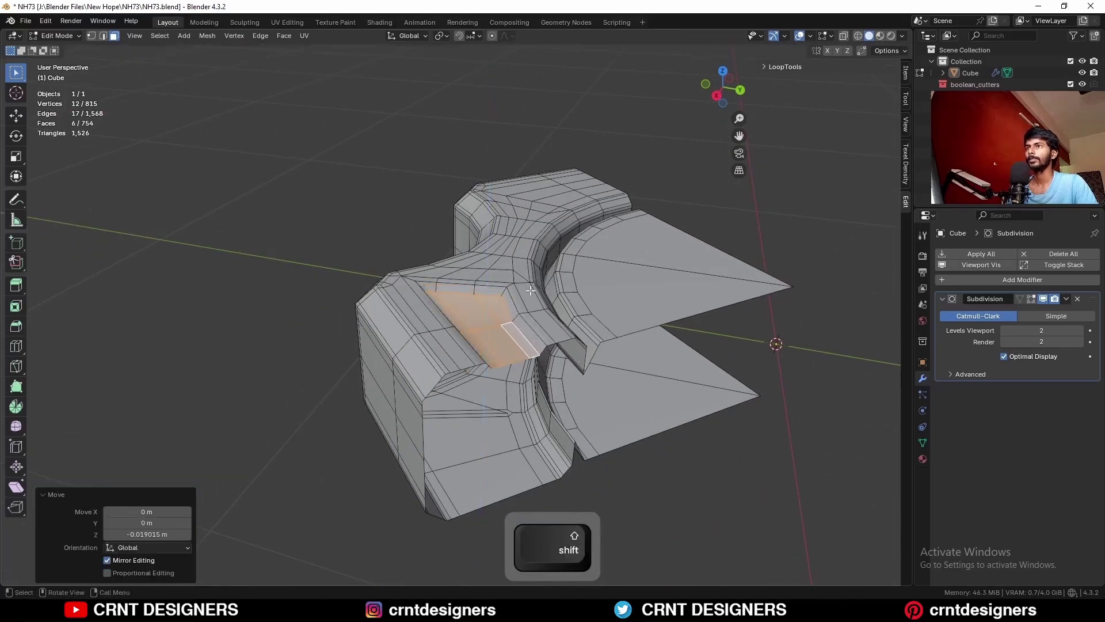
{"action": "scroll", "coordinate": [593, 325], "scroll_direction": "up", "scroll_amount": 3}
{"action": "key", "text": "i"}
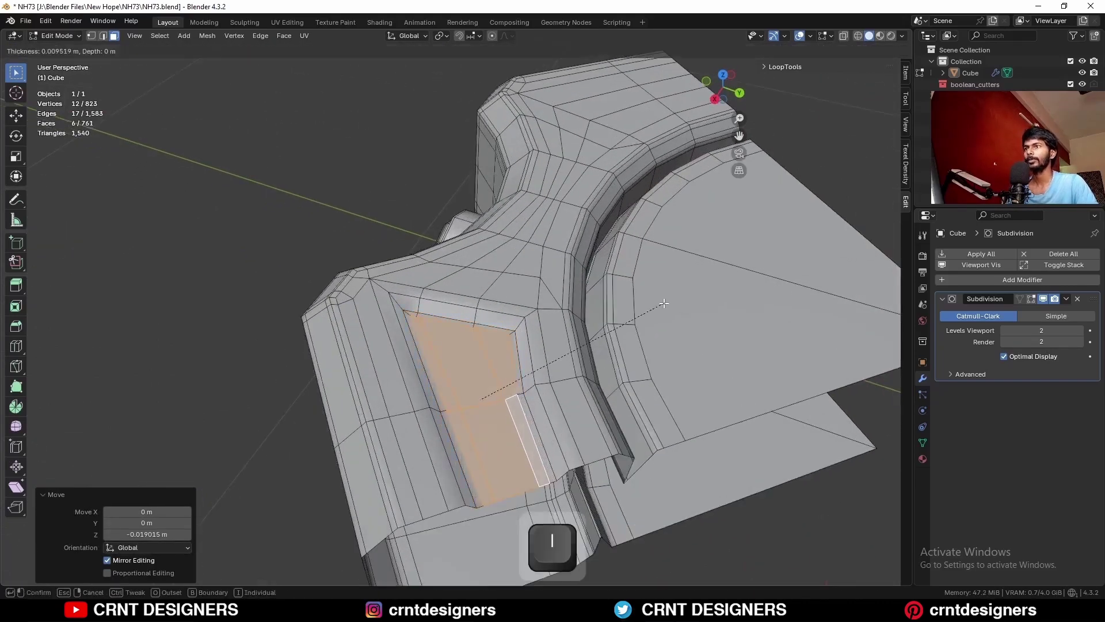
{"action": "left_click", "coordinate": [659, 302]}
- Dissolve the uneven lengthwise loops through the pocket and replace them with two evenly spaced loop cuts
{"action": "middle_click_drag", "start_coordinate": [656, 299], "coordinate": [785, 332]}
{"action": "key", "text": "2"}
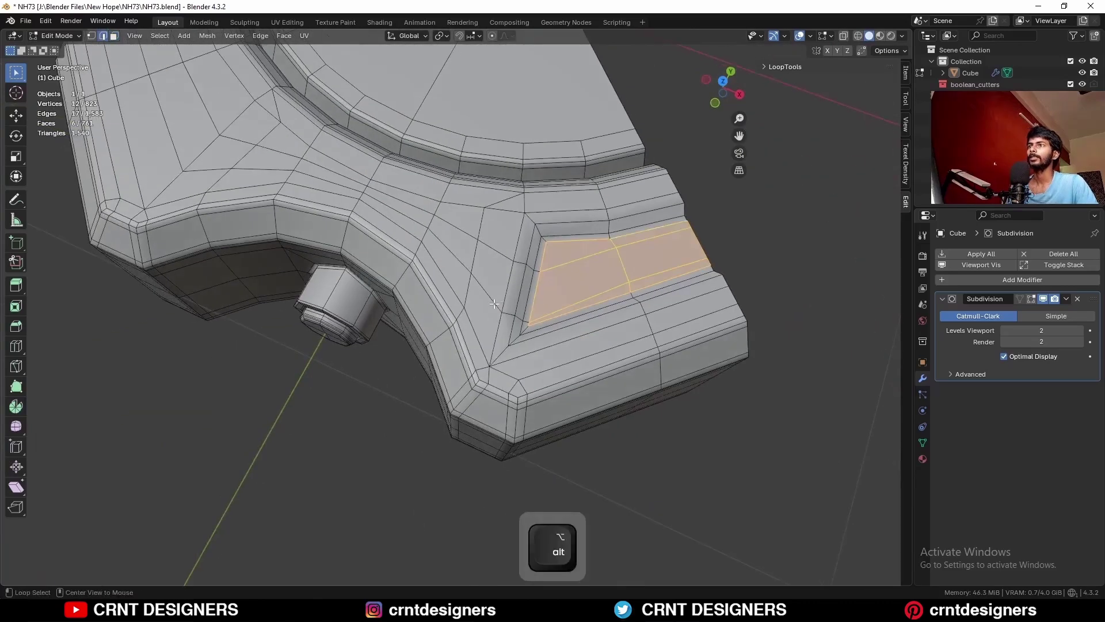
{"action": "left_click", "coordinate": [499, 288], "text": "alt"}
{"action": "key", "text": "ctrl+x"}
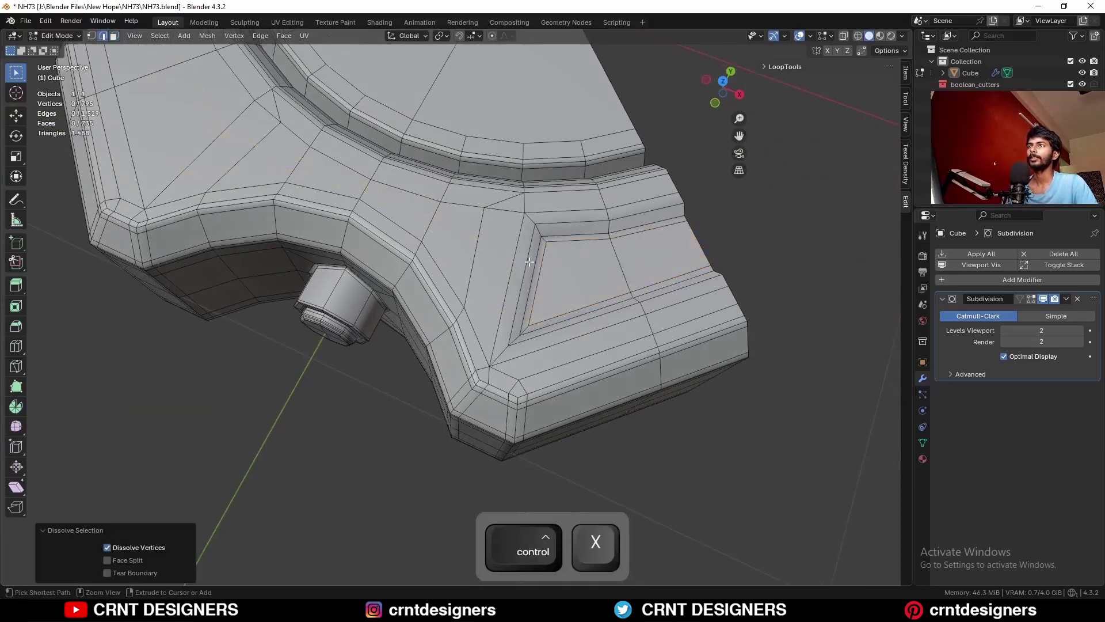
{"action": "key", "text": "ctrl+r"}
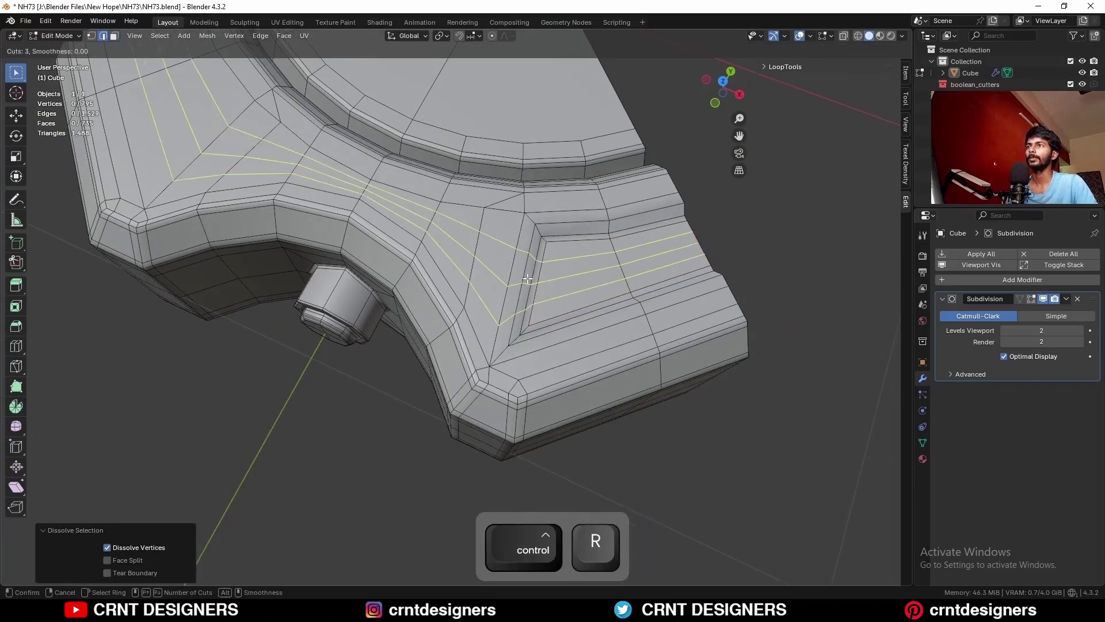
{"action": "scroll", "coordinate": [527, 279], "scroll_direction": "down", "scroll_amount": 1}
{"action": "left_click", "coordinate": [527, 278]}
{"action": "right_click", "coordinate": [527, 279]}
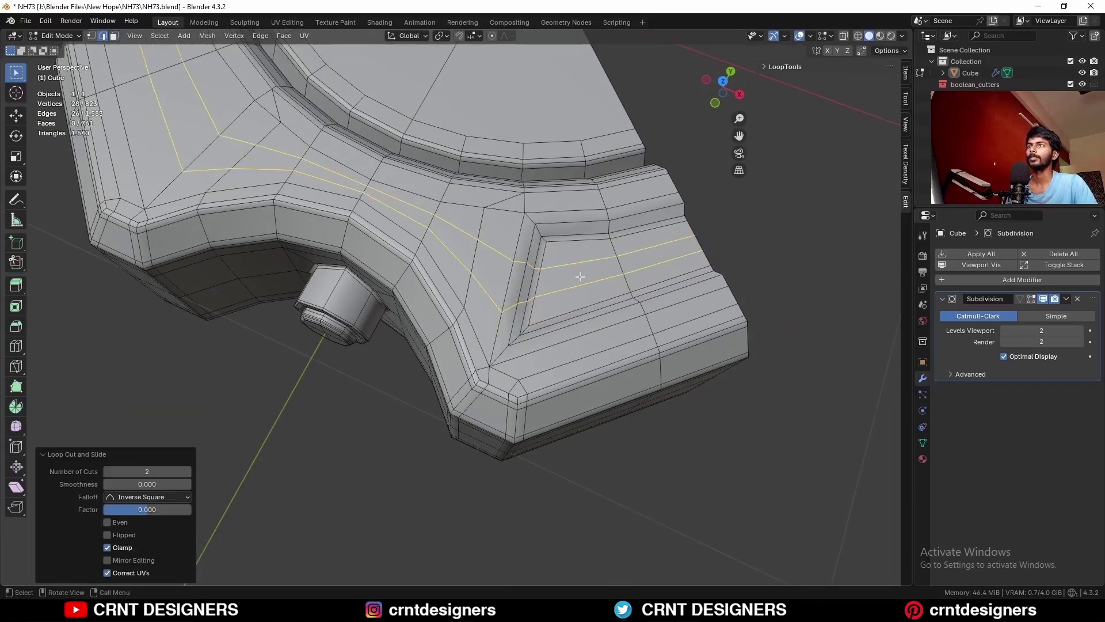
- Bevel the pocket's upper rim edges with 2 segments, a shape of 1 and a width of about 0.0113 m
{"action": "key", "text": "Tab"}
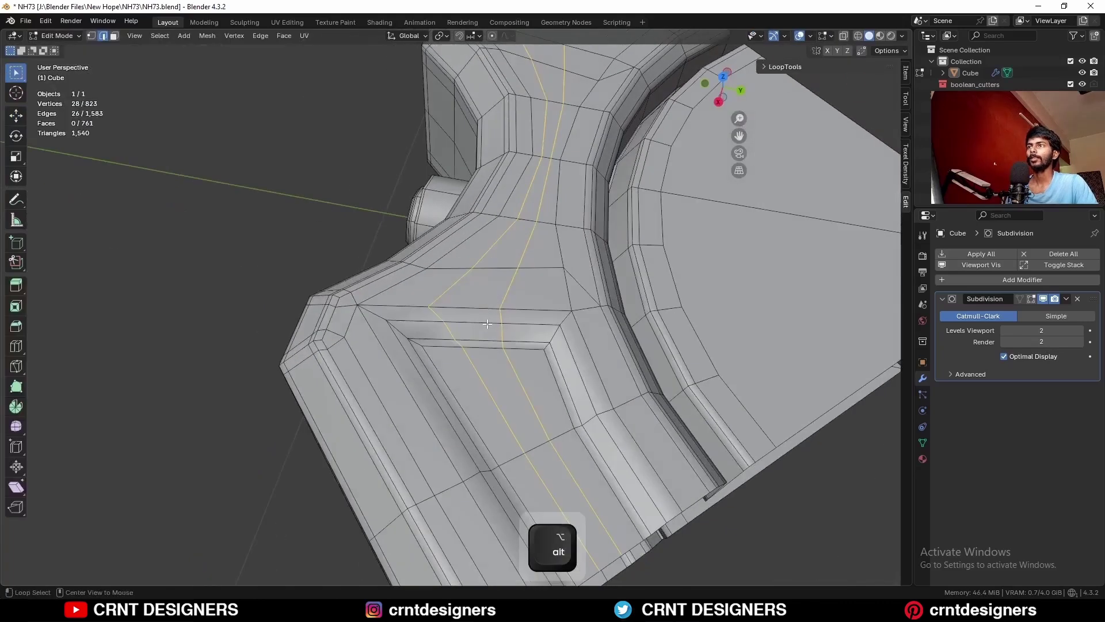
{"action": "left_click", "coordinate": [487, 324], "text": "alt"}
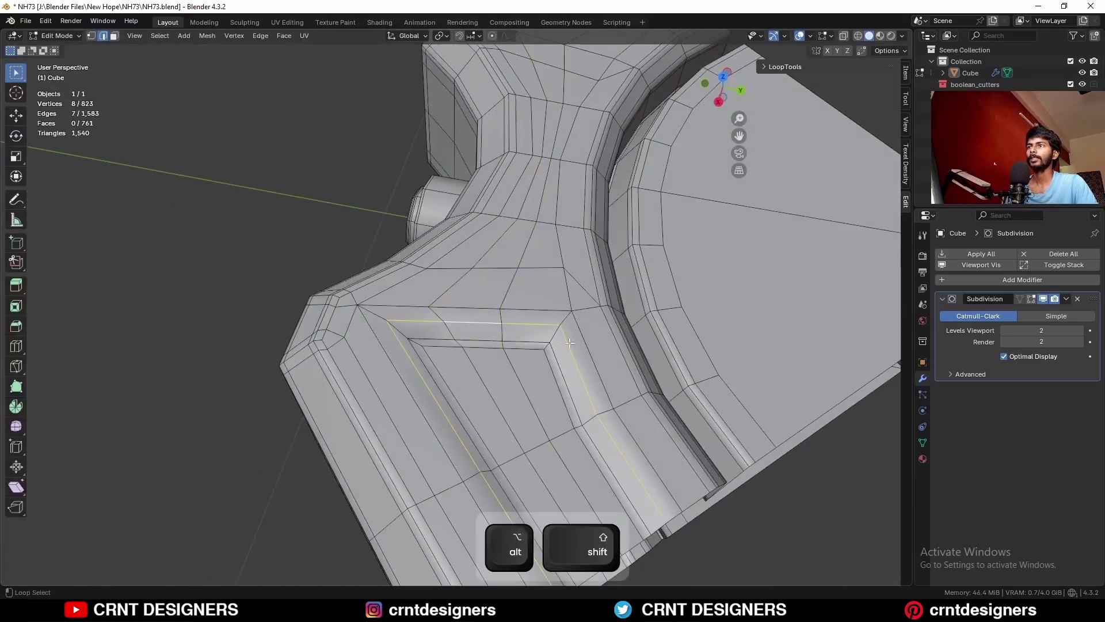
{"action": "middle_click_drag", "start_coordinate": [487, 324], "coordinate": [529, 299]}
{"action": "key", "text": "ctrl+b"}
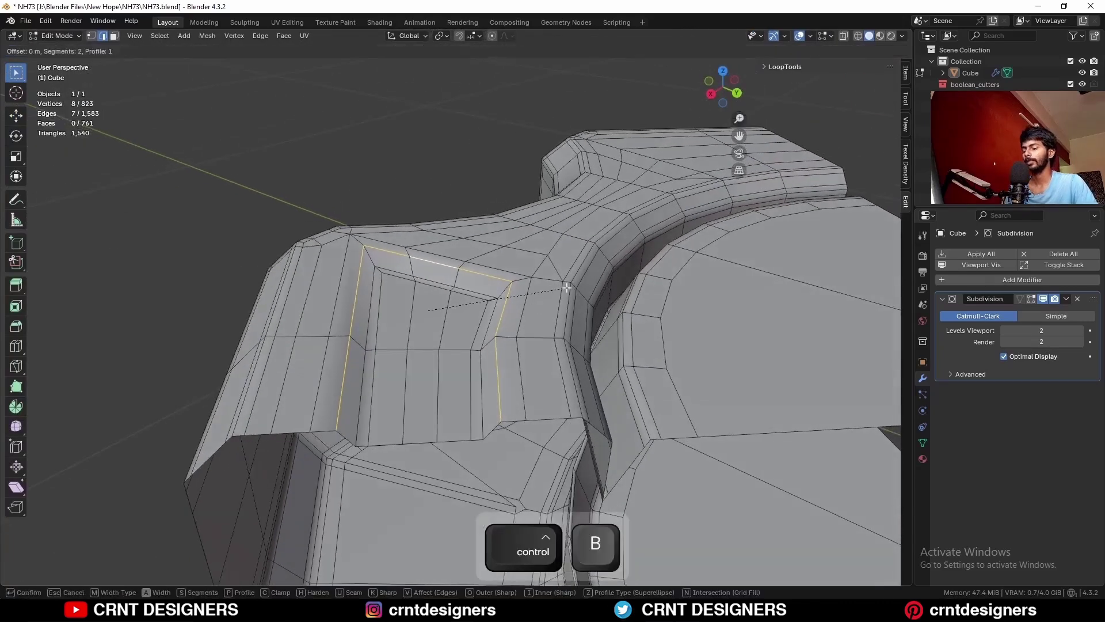
{"action": "left_click", "coordinate": [571, 296]}
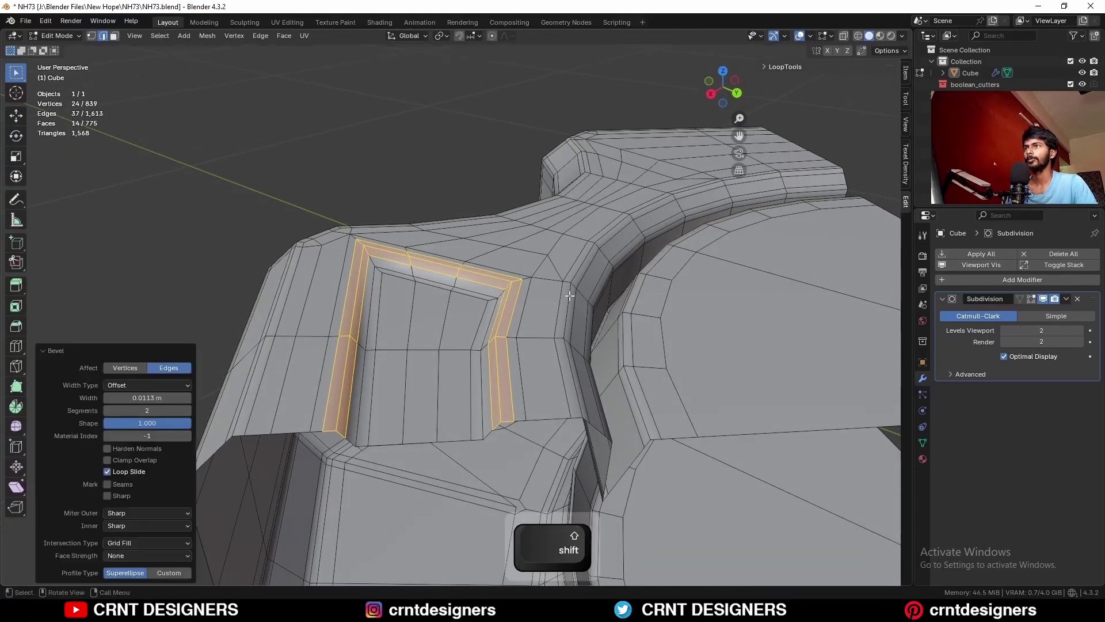
- Add a centered loop cut across the +X-side arm through the pocket and the groove
{"action": "middle_click_drag", "start_coordinate": [570, 296], "coordinate": [567, 363]}
{"action": "key", "text": "ctrl+r"}
{"action": "left_click", "coordinate": [566, 363]}
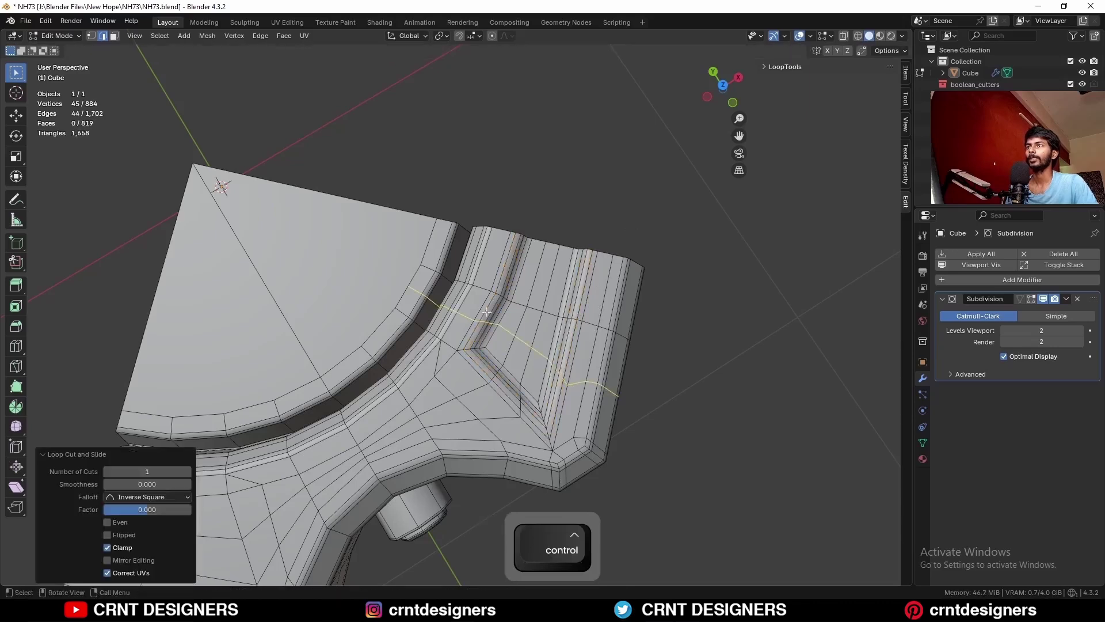
- Merge two of the new loop's vertices between the disc groove and the +X-side pocket, and dissolve the loop's edges running across the groove
{"action": "scroll", "coordinate": [487, 311], "scroll_direction": "up", "scroll_amount": 2}
{"action": "key", "text": "1"}
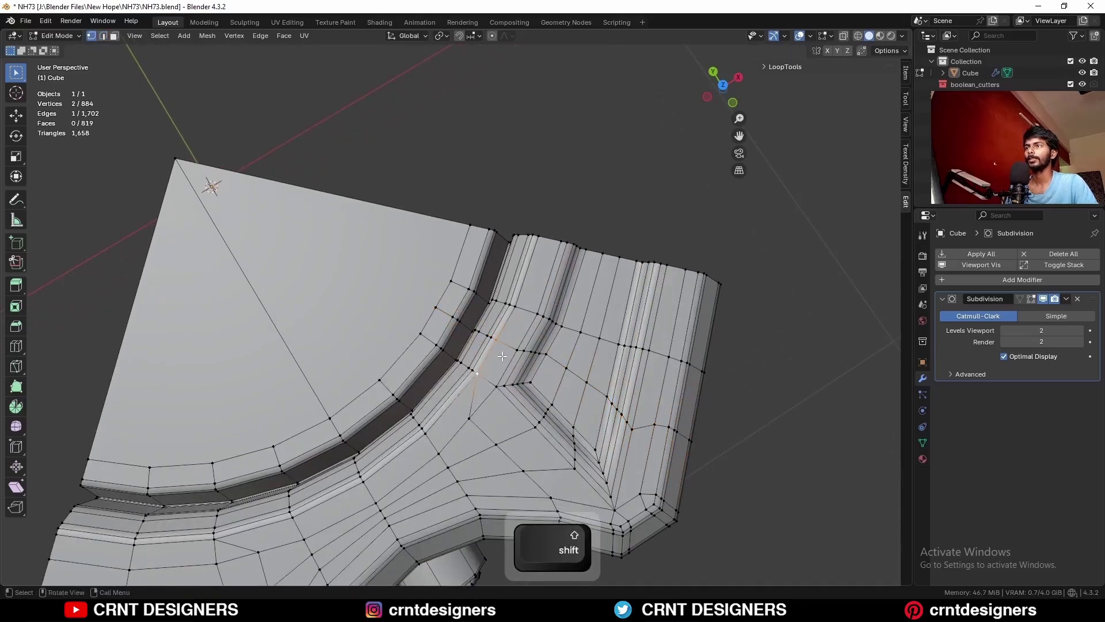
{"action": "key", "text": "m"}
{"action": "left_click", "coordinate": [502, 354]}
{"action": "key", "text": "2"}
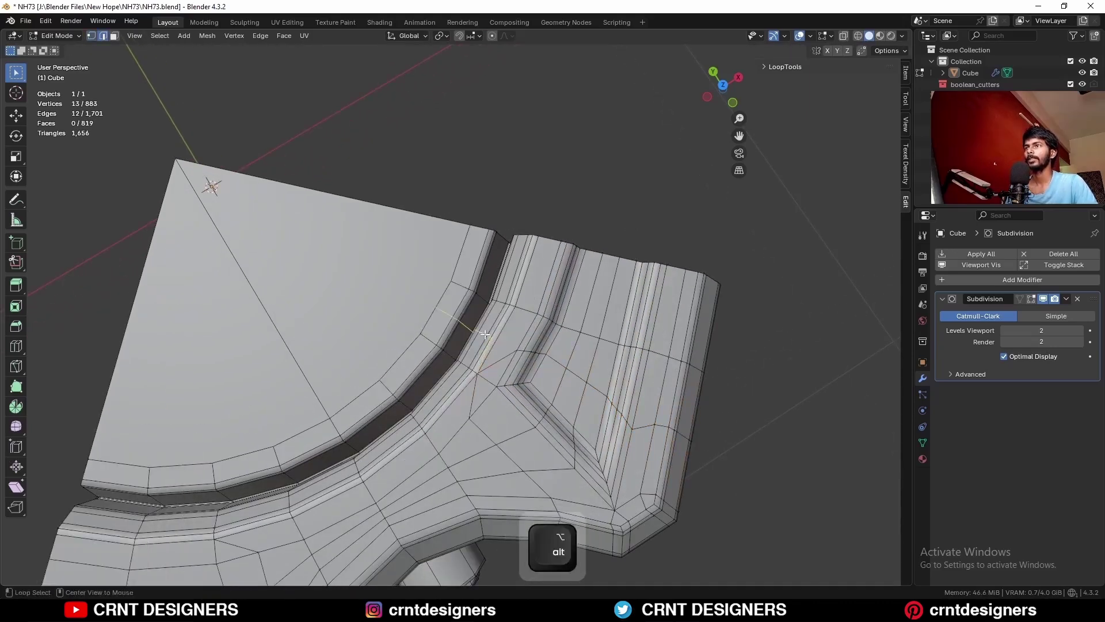
{"action": "key", "text": "ctrl+x"}
- Add another loop cut across the pocket closer to the arm's open end, ending it before the disc groove
{"action": "key", "text": "Tab"}
{"action": "key", "text": "alt+shift+z"}
{"action": "key", "text": "1"}
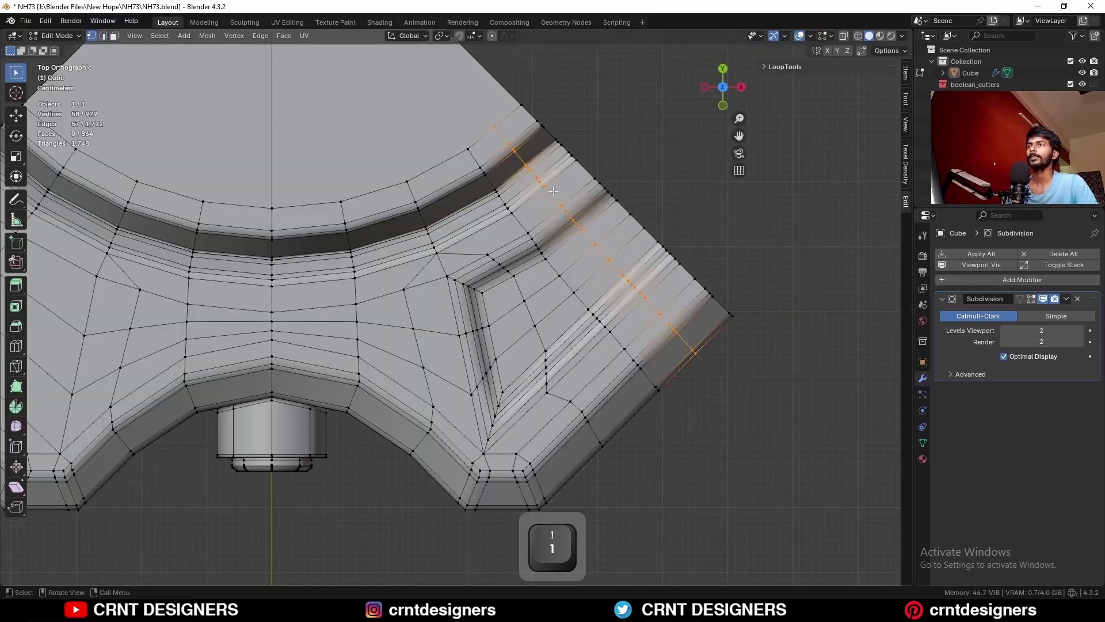
{"action": "key", "text": "Tab"}
{"action": "key", "text": "shift+alt+z"}
{"action": "key", "text": "shift+alt+z"}
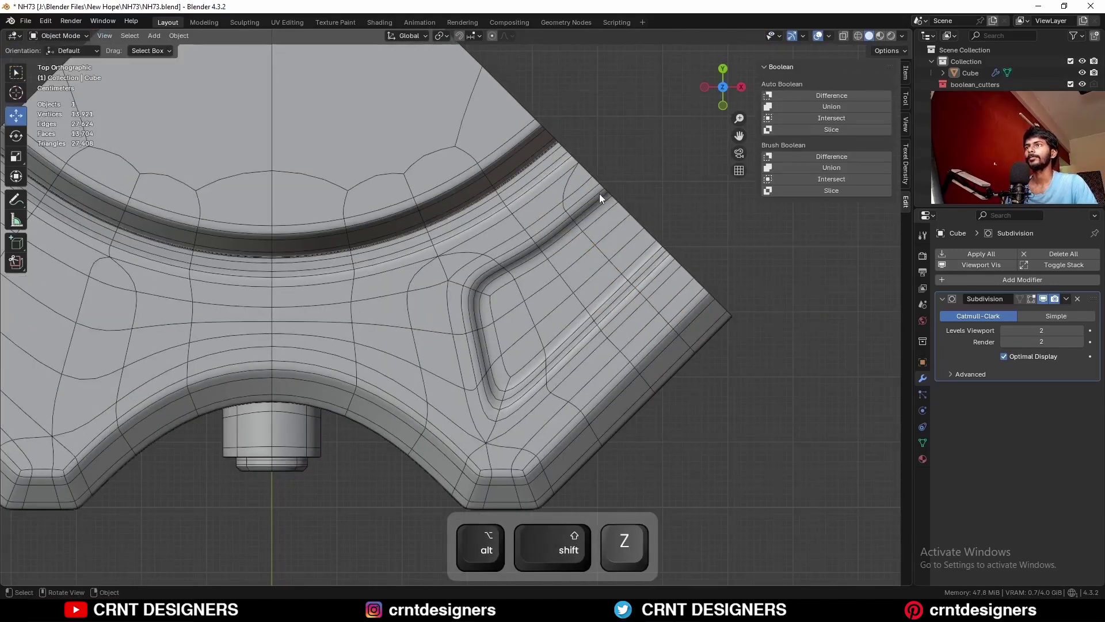
- Apply Set Edge Flow to the short edges crossing the pocket's rim nearest the disc, with tension 180 and 1 iteration
{"action": "key", "text": "ctrl+z"}
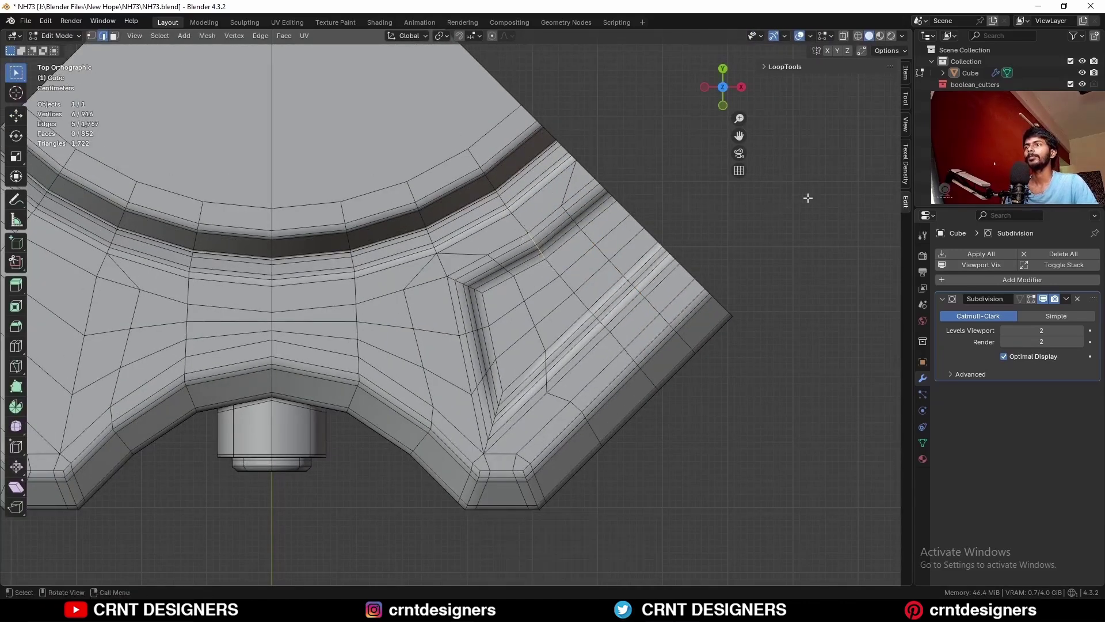
{"action": "right_click", "coordinate": [809, 198]}
{"action": "left_click", "coordinate": [790, 409]}
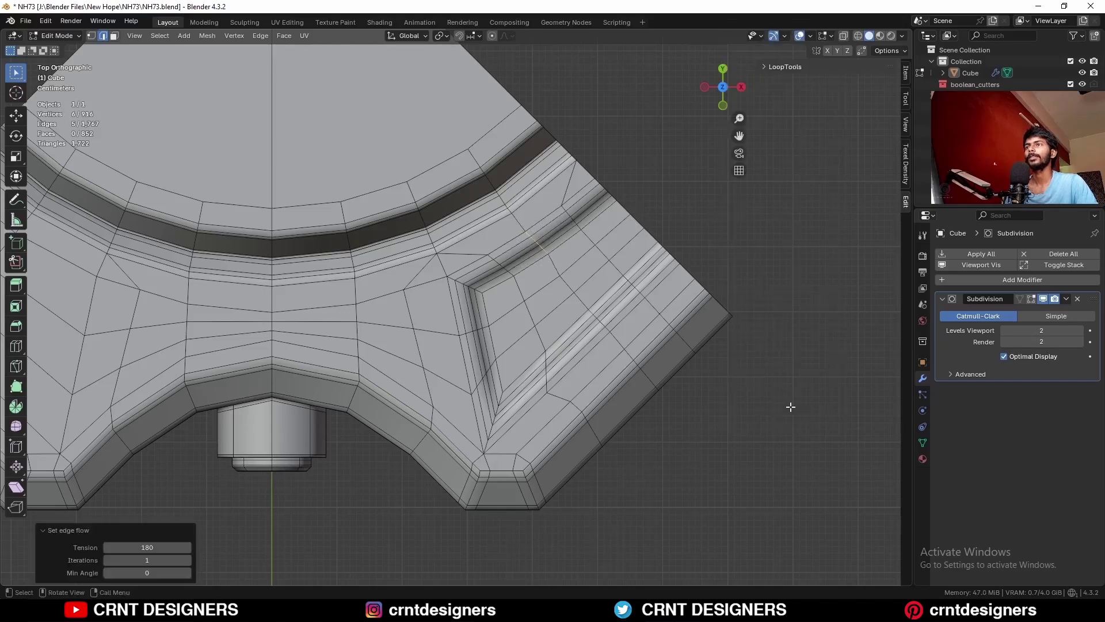
{"action": "left_click", "coordinate": [767, 238]}
{"action": "key", "text": "Tab"}
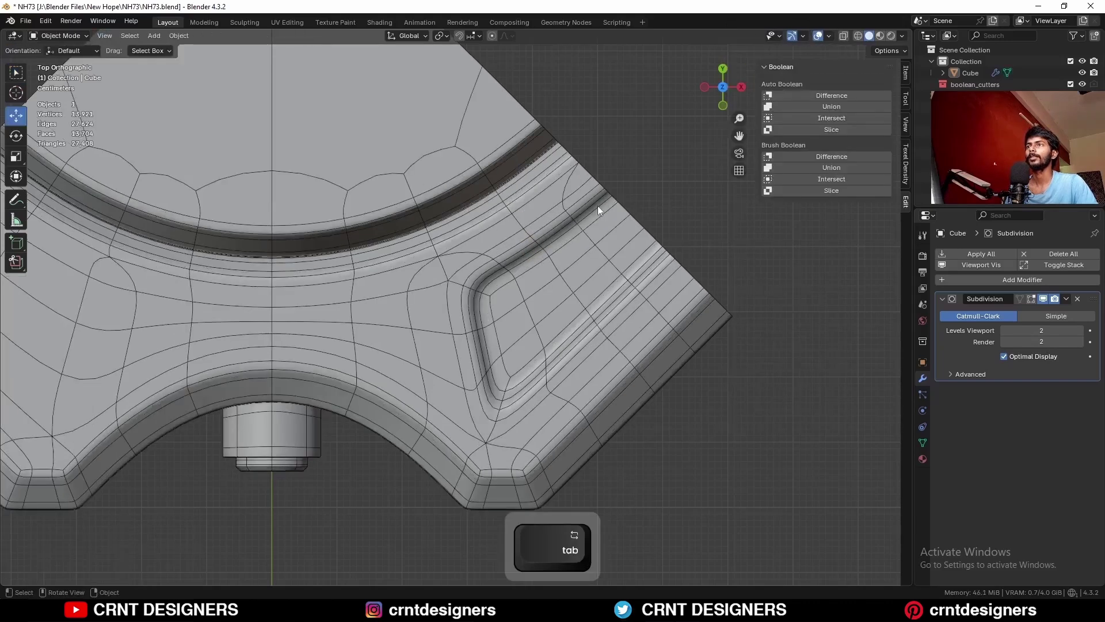
- Symmetrize the whole mesh across X to copy the pocket onto the opposite arm
{"action": "scroll", "coordinate": [568, 299], "scroll_direction": "down", "scroll_amount": 1}
{"action": "middle_click_drag", "start_coordinate": [567, 299], "coordinate": [670, 330], "text": "shift"}
{"action": "left_click", "coordinate": [670, 330]}
{"action": "key", "text": "Tab"}
{"action": "key", "text": "a"}
{"action": "left_click", "coordinate": [208, 35]}
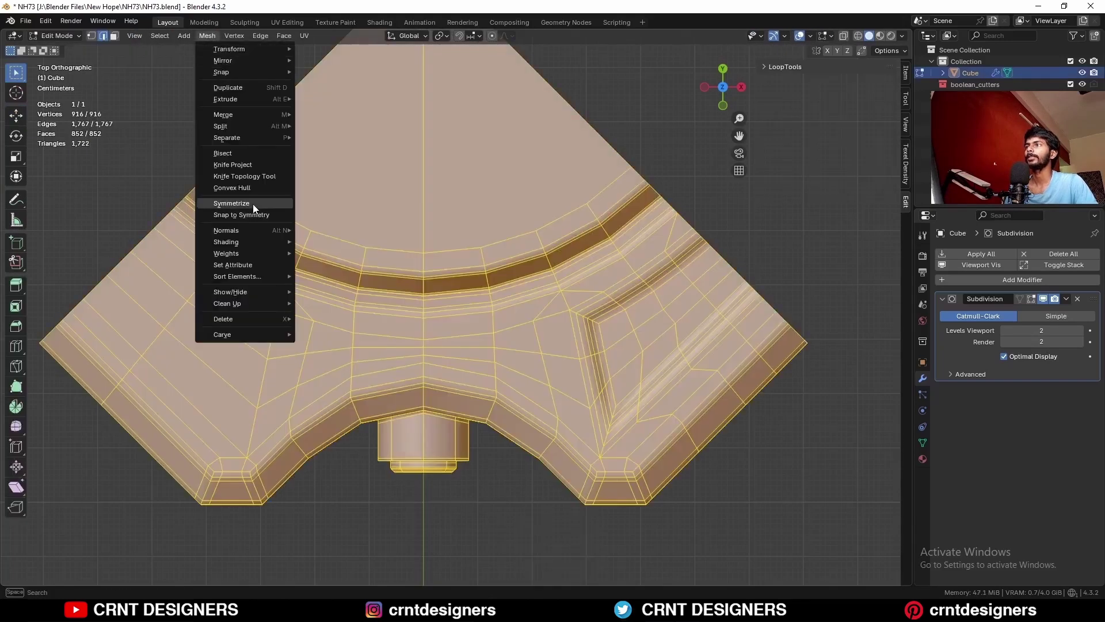
{"action": "left_click", "coordinate": [254, 204]}
{"action": "key", "text": "Tab"}
- Rotate the quarter piece 45° to align its open sides with the X and Y axes, and apply the rotation
{"action": "scroll", "coordinate": [579, 370], "scroll_direction": "down", "scroll_amount": 5}
{"action": "key", "text": "r"}
{"action": "left_click", "coordinate": [631, 201], "text": "ctrl"}
{"action": "key", "text": "ctrl+a"}
{"action": "left_click", "coordinate": [631, 201]}
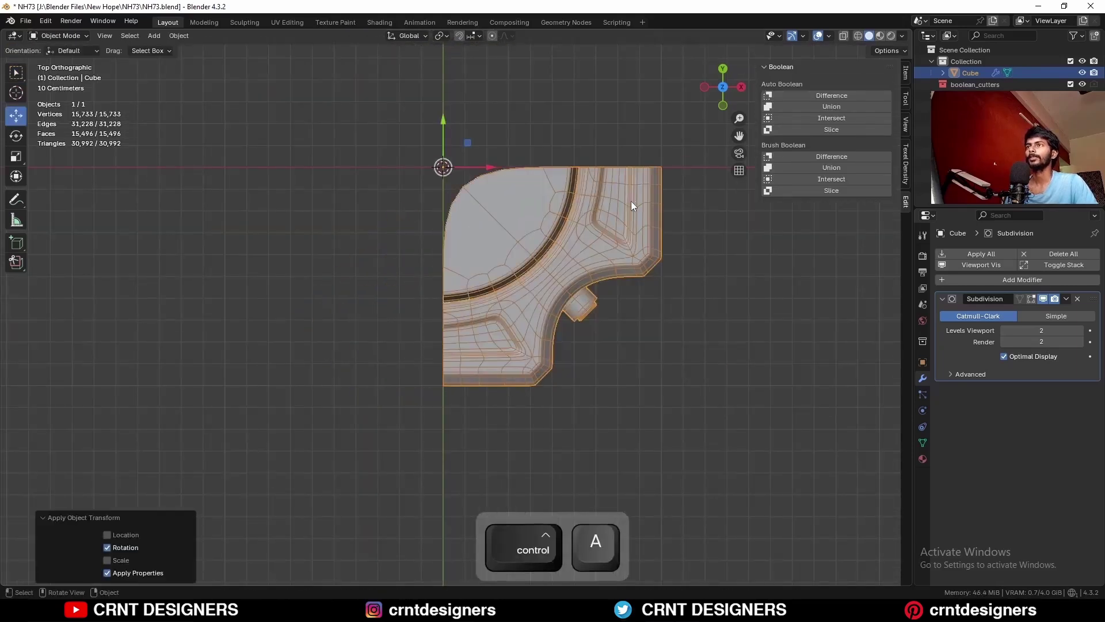
- Symmetrize the mesh from +X to -X and from -Y to +Y to complete the cross, and save the file
{"action": "key", "text": "Tab"}
{"action": "left_click", "coordinate": [208, 36]}
{"action": "left_click", "coordinate": [247, 204]}
{"action": "key", "text": "a"}
{"action": "left_click", "coordinate": [206, 36]}
{"action": "left_click", "coordinate": [253, 204]}
{"action": "left_click", "coordinate": [160, 560]}
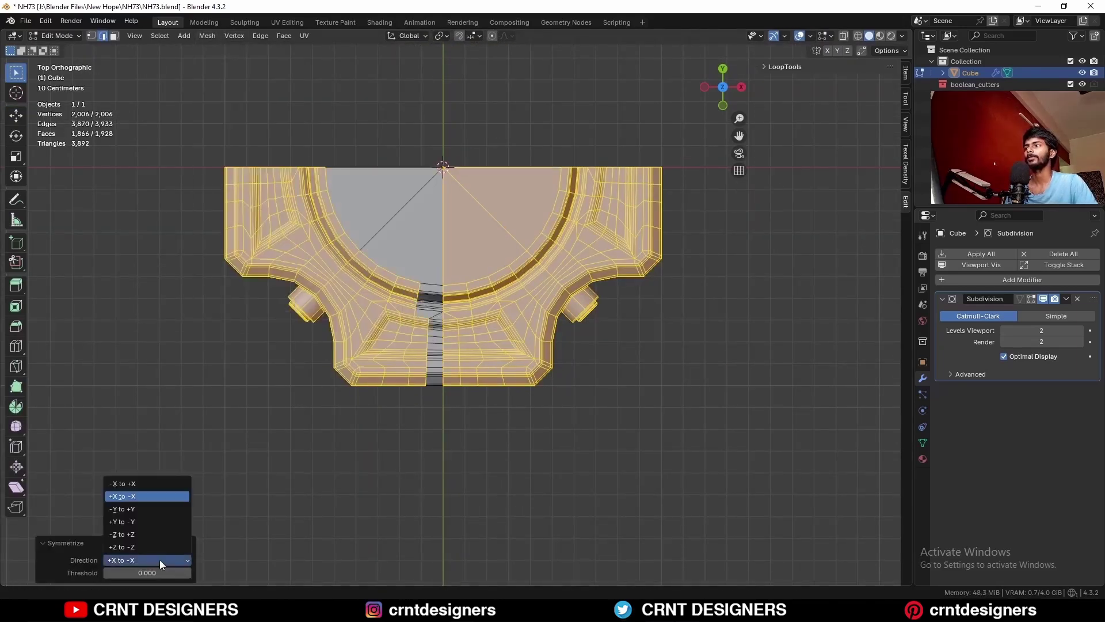
{"action": "left_click", "coordinate": [160, 509]}
{"action": "key", "text": "Tab"}
{"action": "key", "text": "alt+shift+z"}
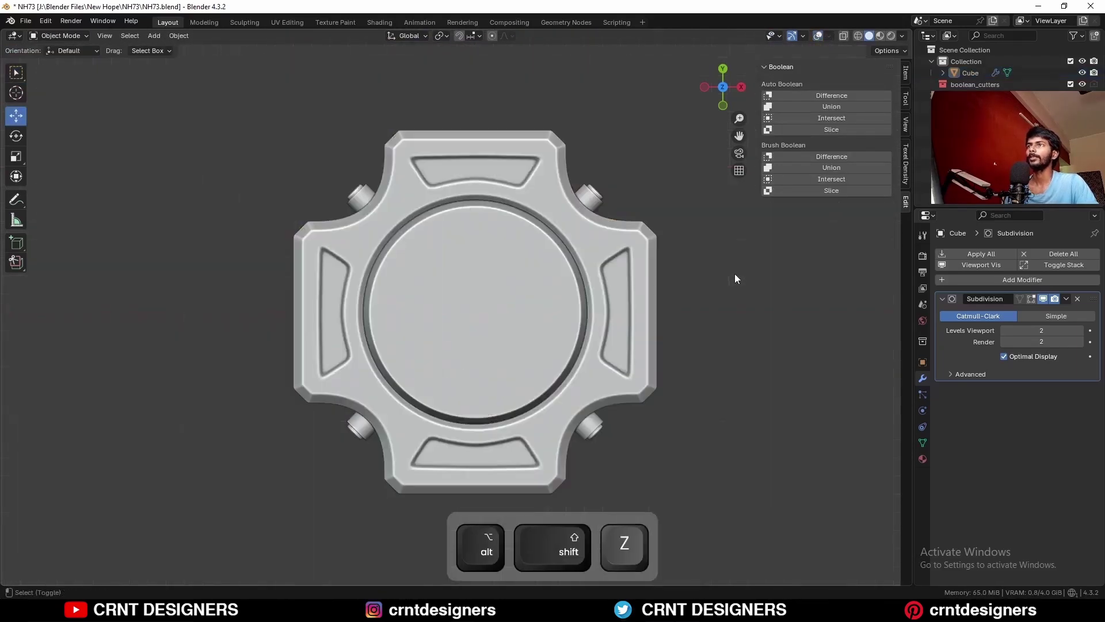
{"action": "key", "text": "ctrl+s"}
- Inspect the complete block from several angles with and without the wireframe overlay, and save the file
{"action": "middle_click_drag", "start_coordinate": [733, 274], "coordinate": [555, 291]}
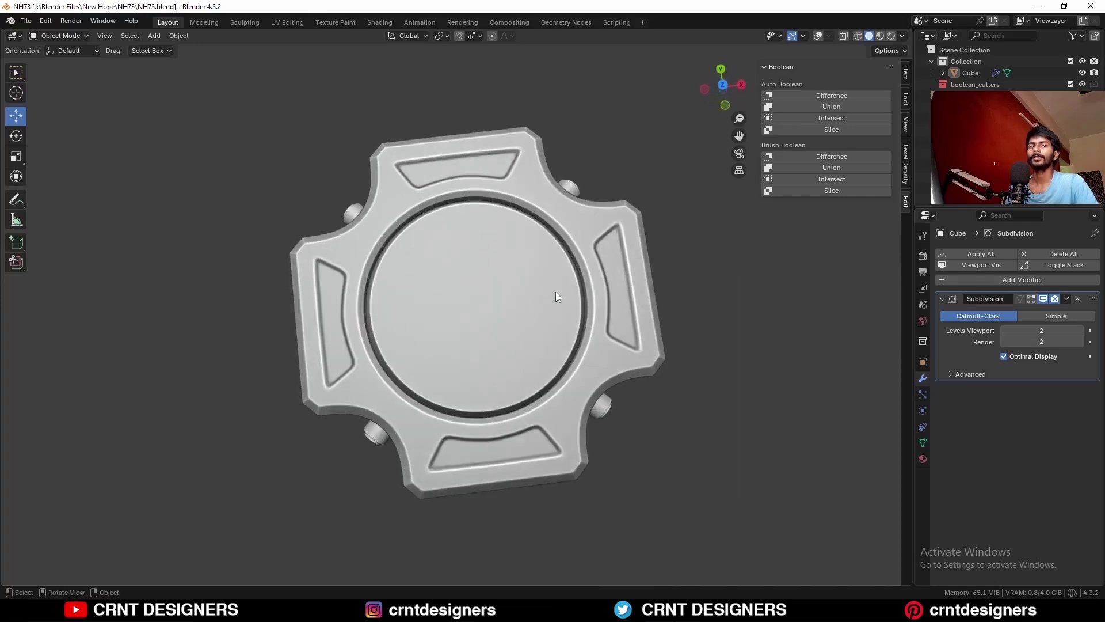
{"action": "key", "text": "alt+shift+z"}
{"action": "mouse_move", "coordinate": [637, 406]}
{"action": "middle_mouse_down"}
{"action": "mouse_move", "coordinate": [658, 358]}
{"action": "mouse_move", "coordinate": [697, 356]}
{"action": "mouse_move", "coordinate": [662, 306]}
{"action": "mouse_move", "coordinate": [592, 376]}
{"action": "mouse_move", "coordinate": [630, 392]}
{"action": "middle_mouse_up"}
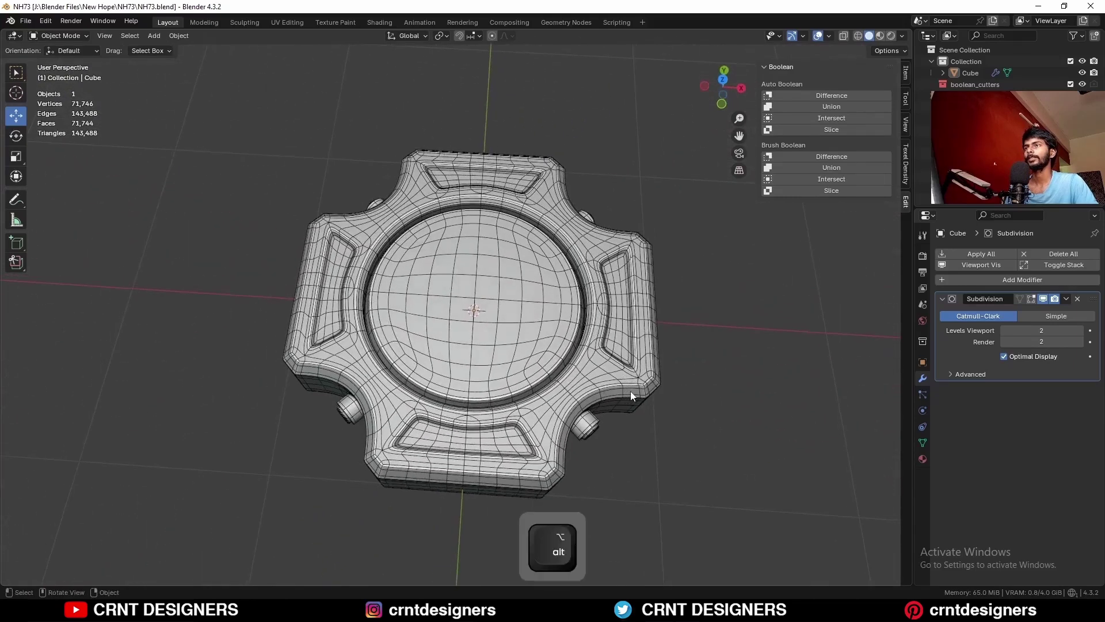
{"action": "key", "text": "alt+shift+z"}
{"action": "scroll", "coordinate": [544, 359], "scroll_direction": "down", "scroll_amount": 3}
{"action": "middle_click_drag", "start_coordinate": [467, 389], "coordinate": [522, 409]}
{"action": "scroll", "coordinate": [523, 410], "scroll_direction": "up", "scroll_amount": 3}
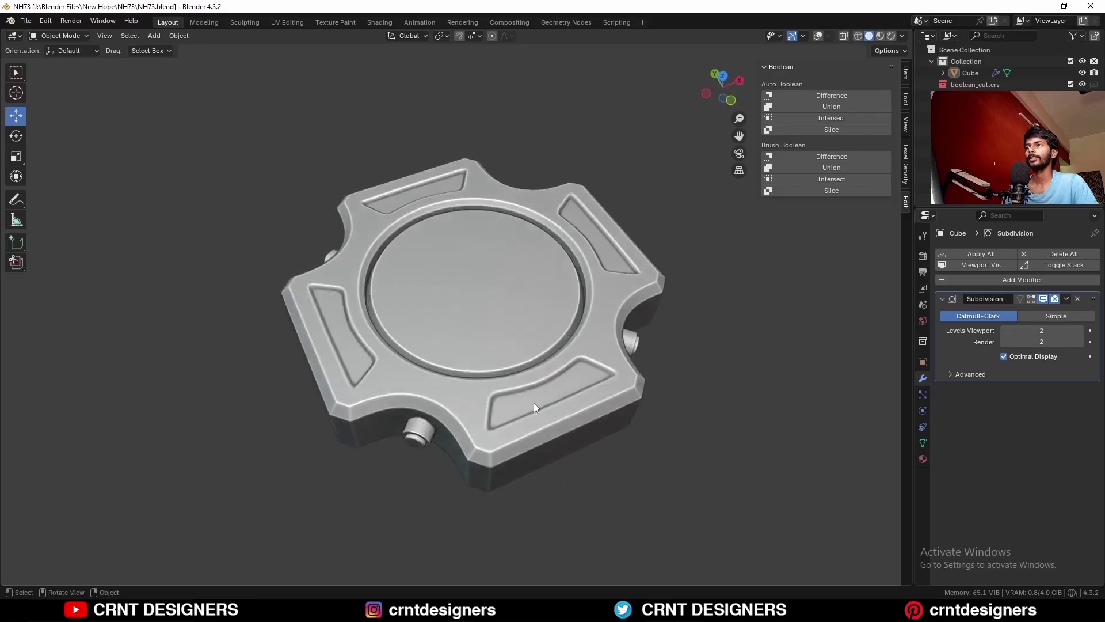
{"action": "key", "text": "ctrl+s"}
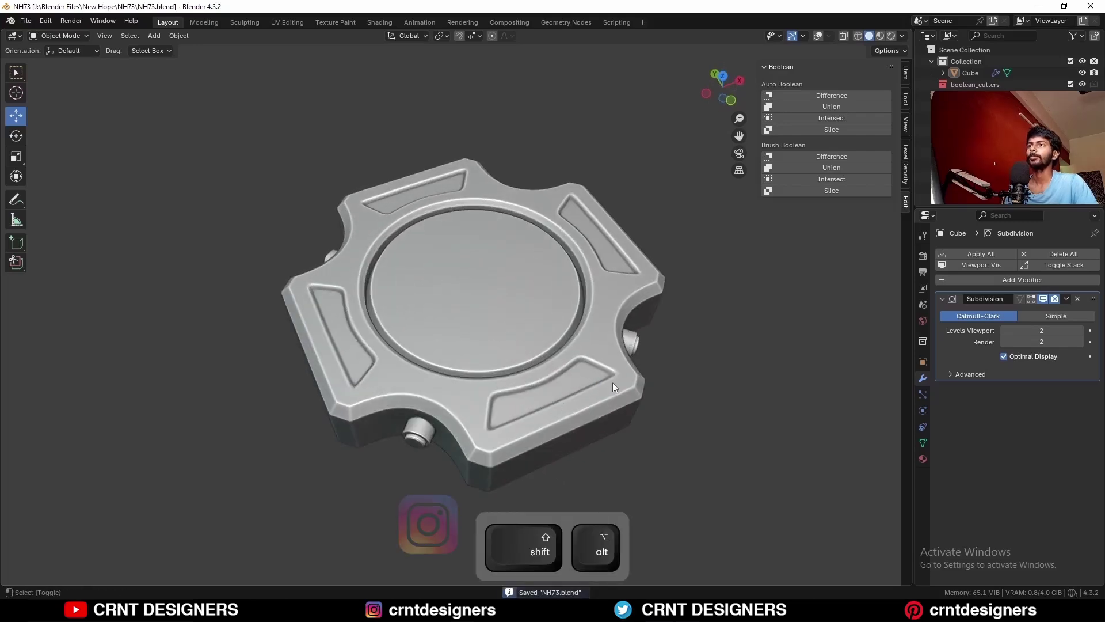